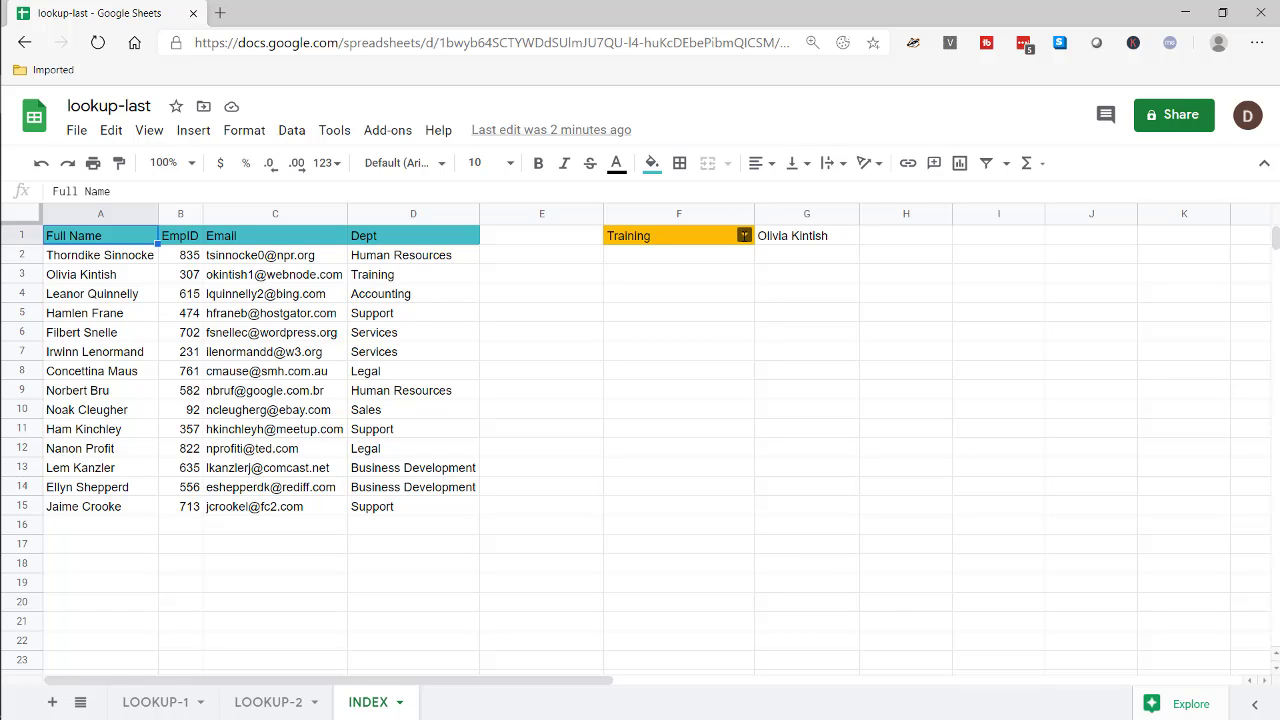
Set the department in F1 to Human Resources and check the employee names in A9 and A2
left_click(744, 235)
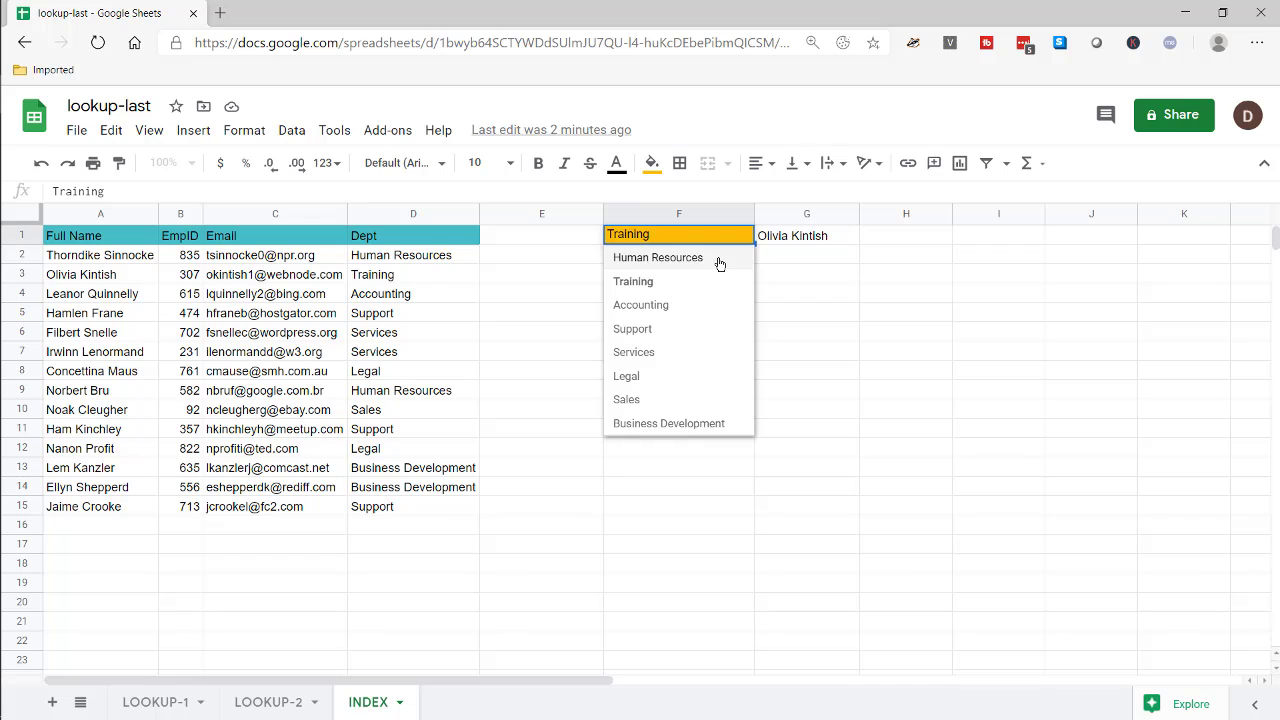
left_click(719, 261)
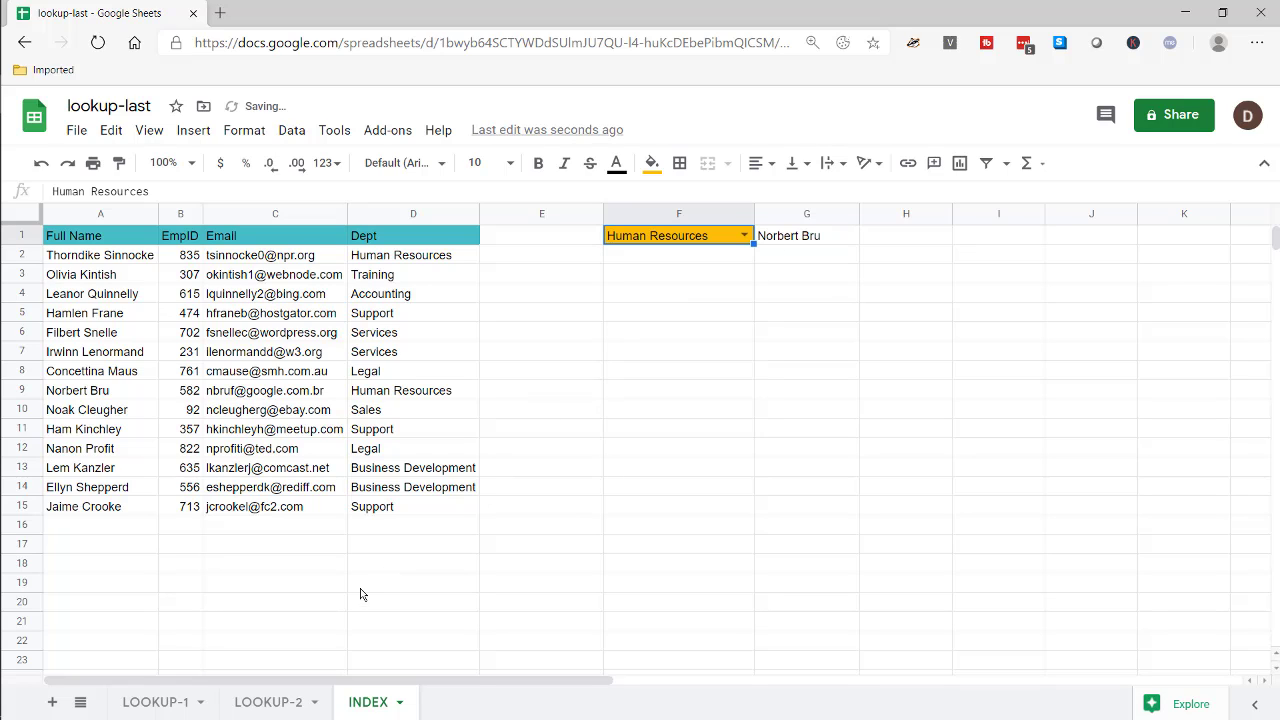
left_click(132, 397)
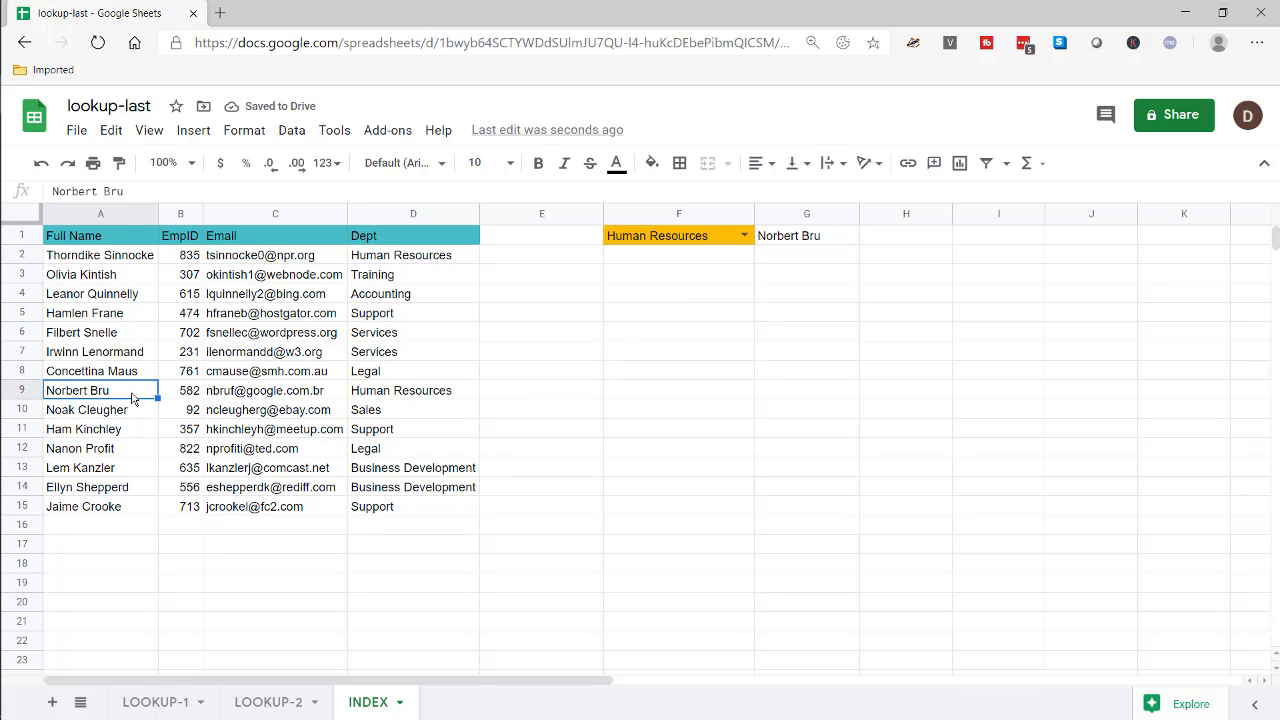
left_click(130, 256)
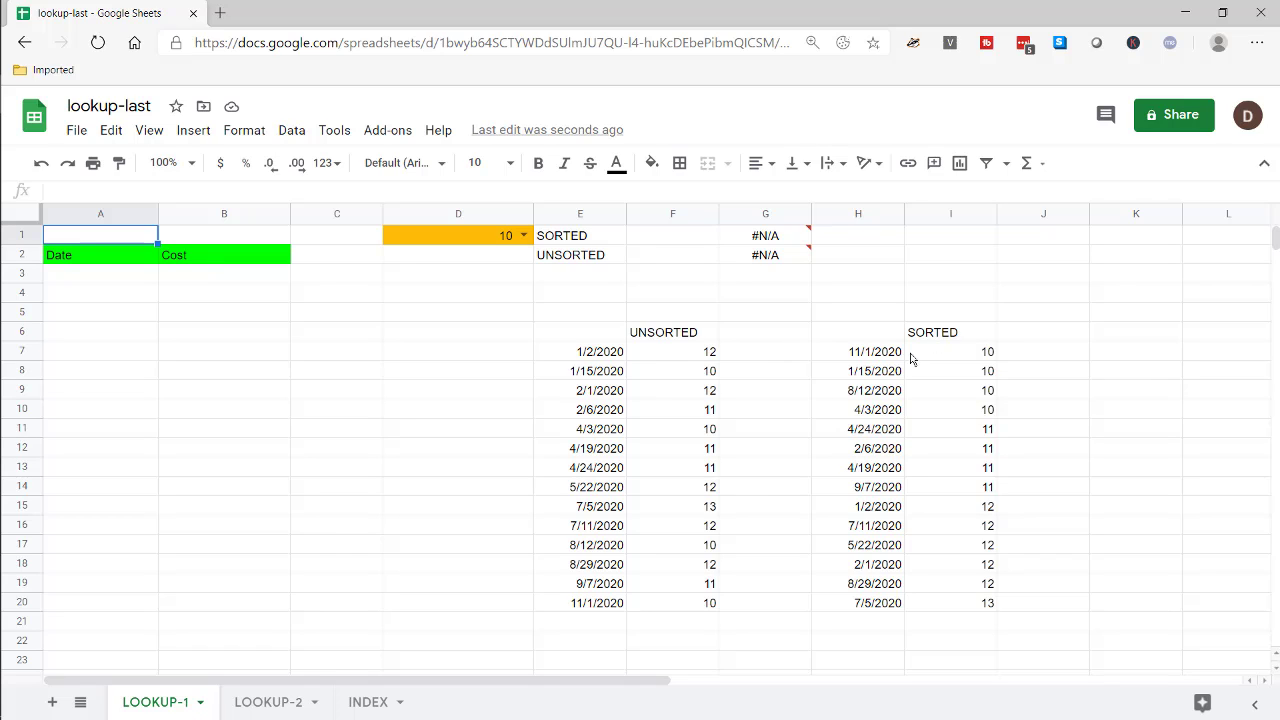
On the LOOKUP-1 sheet, copy the sorted data H7:I20 into the Date and Cost table starting at A3
left_click_drag(878, 358, 930, 606)
key("ctrl+c")
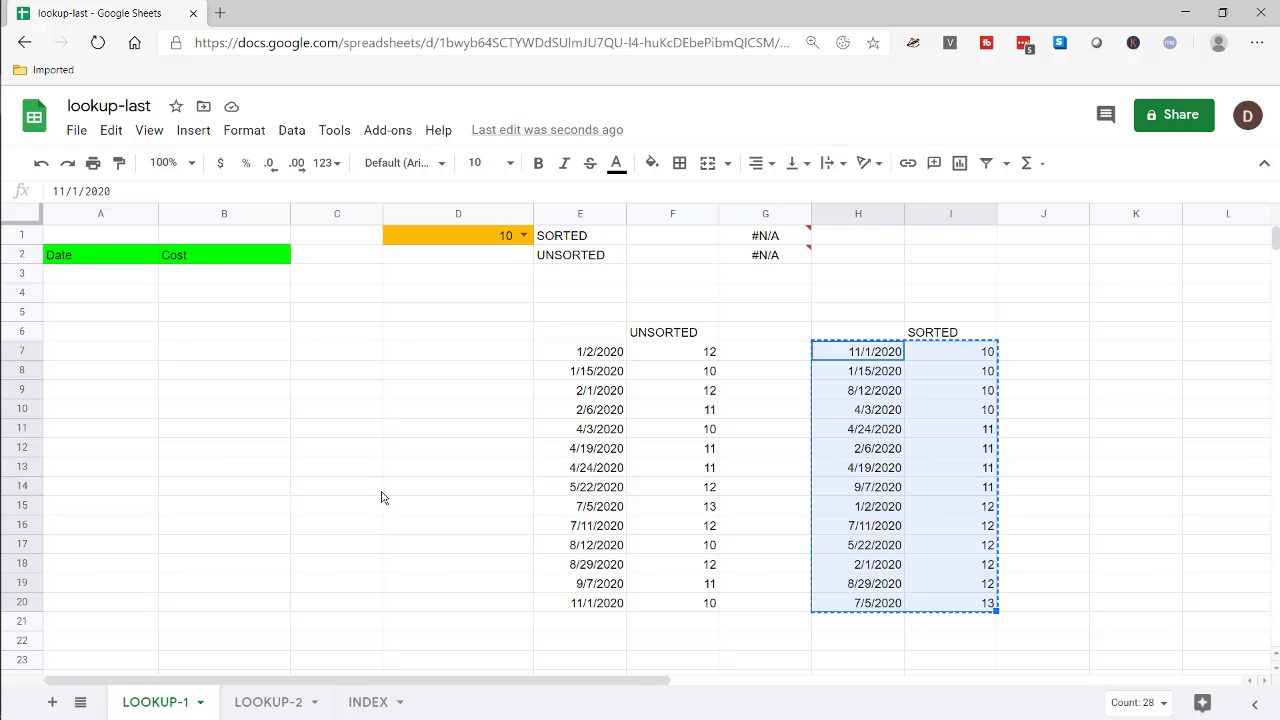
left_click(132, 281)
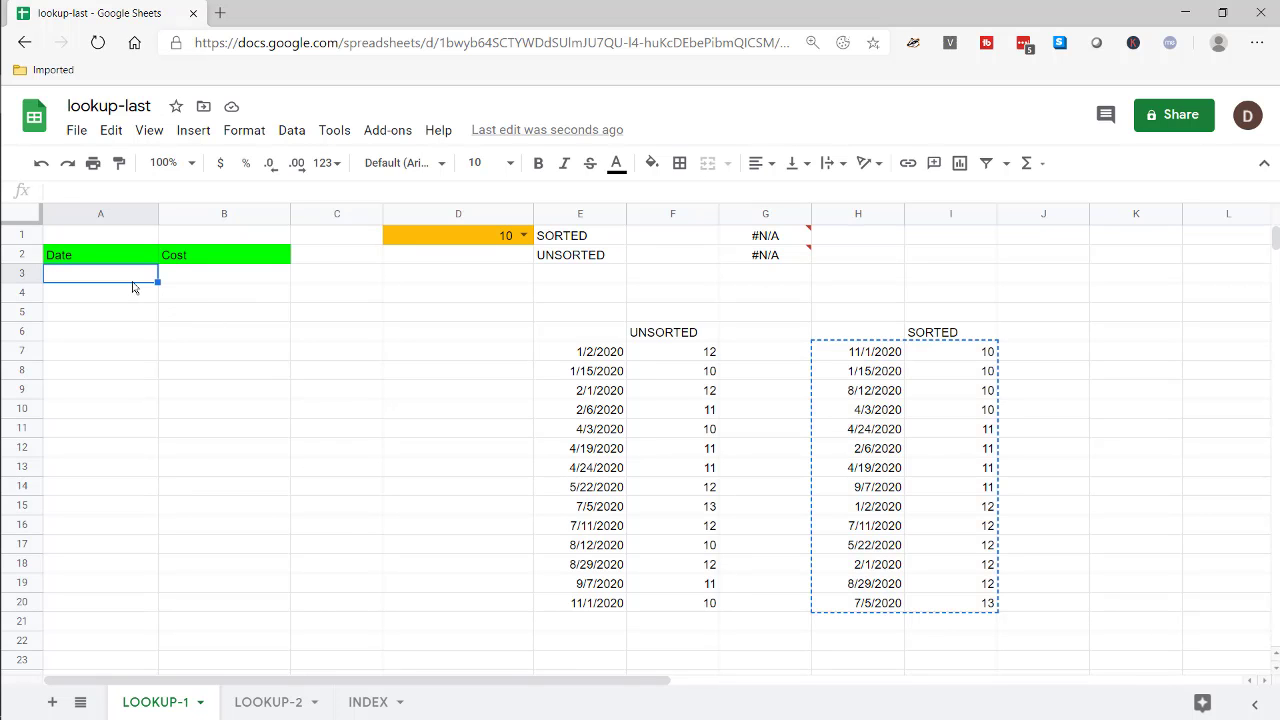
key("ctrl+v")
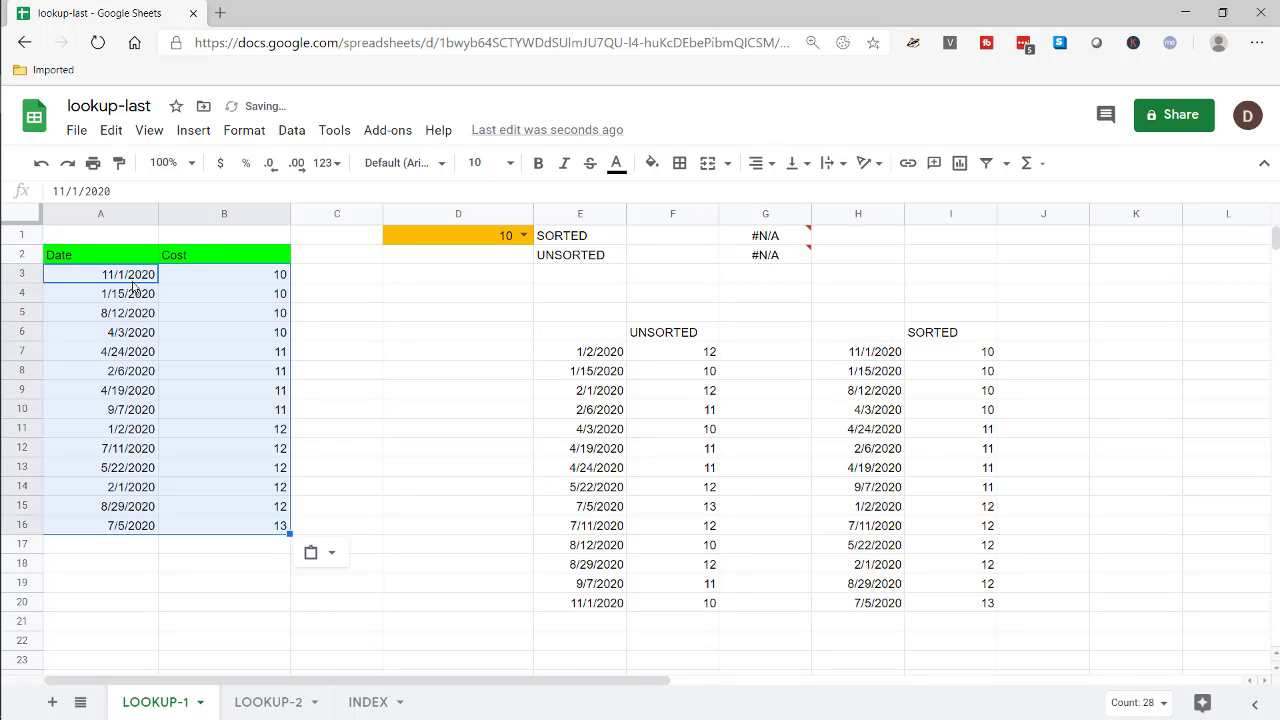
View the cost options offered for the lookup value in D1
left_click(656, 240)
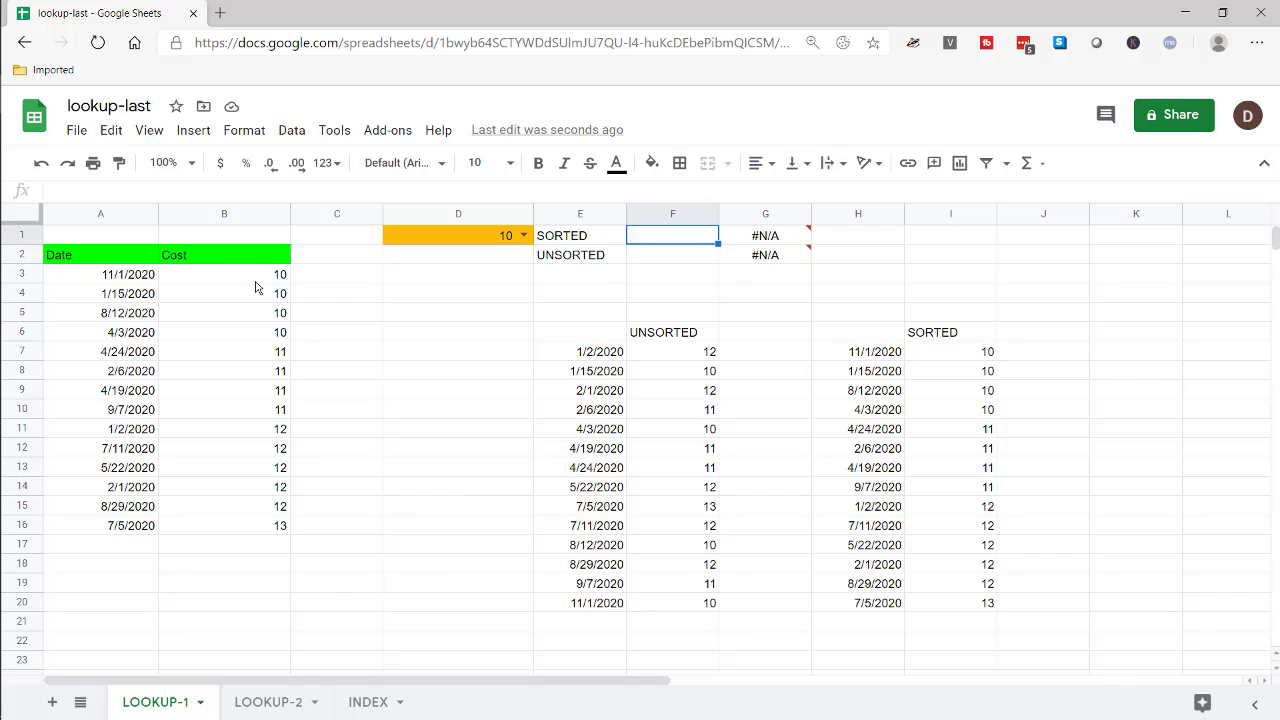
left_click(521, 237)
left_click(450, 432)
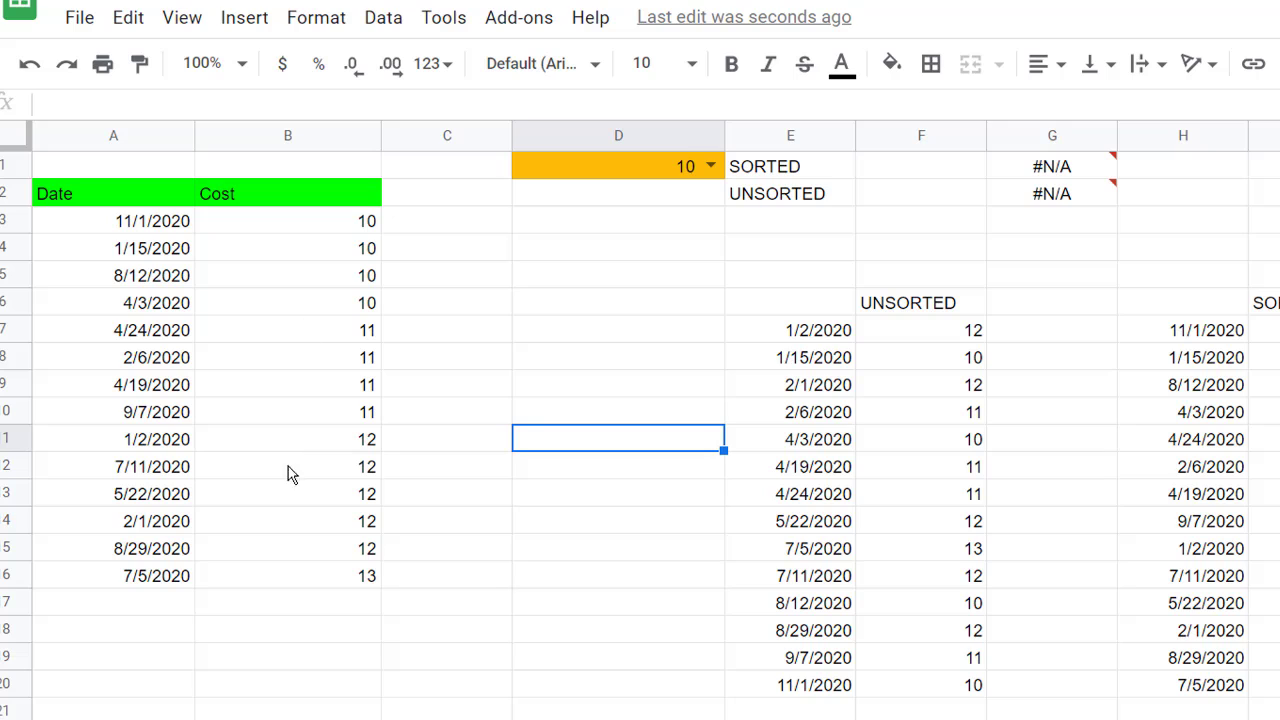
Enter the formula =lookup(D1,B3:B16,A3:A16) in F1 to return the date for the cost in D1
left_click(893, 172)
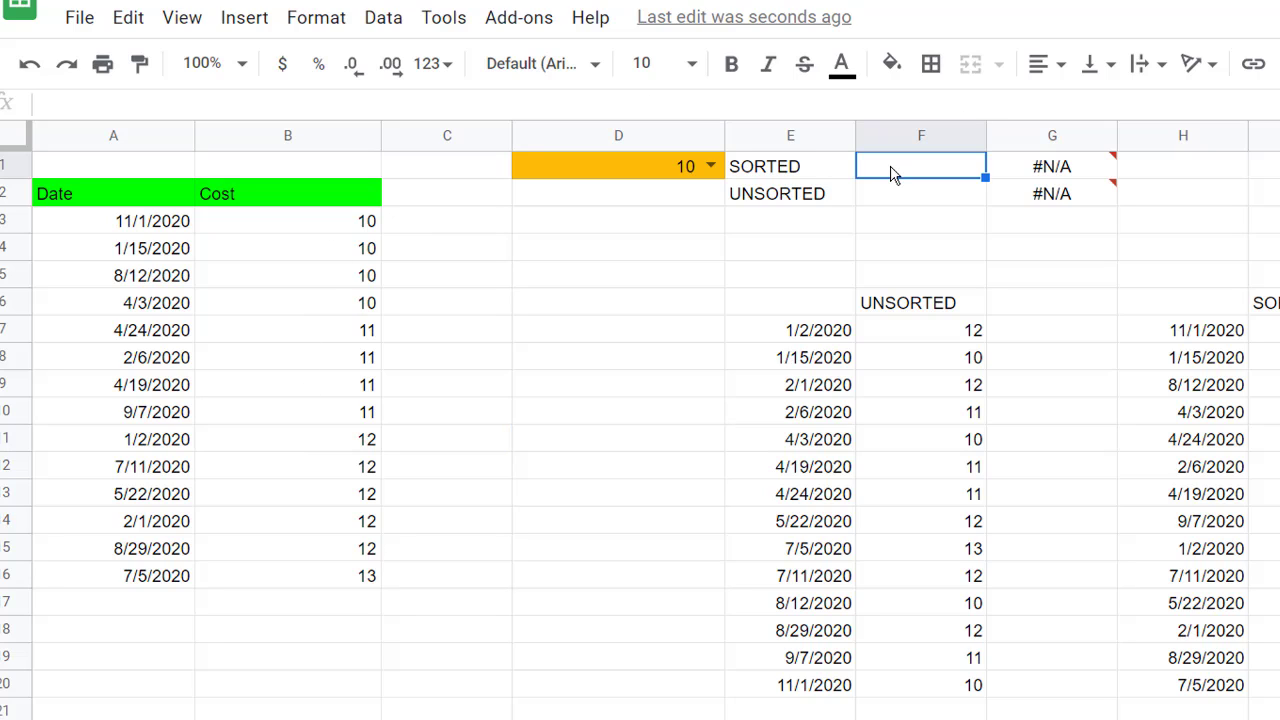
type("=lookup")
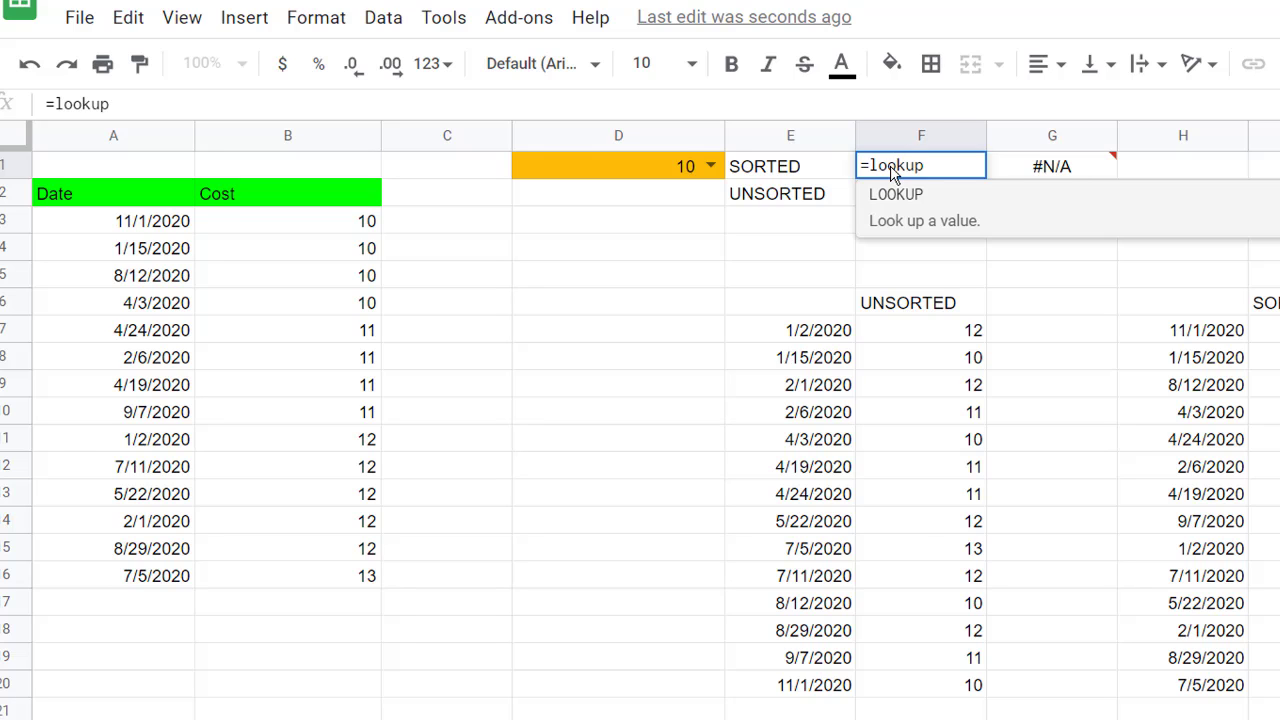
type("(")
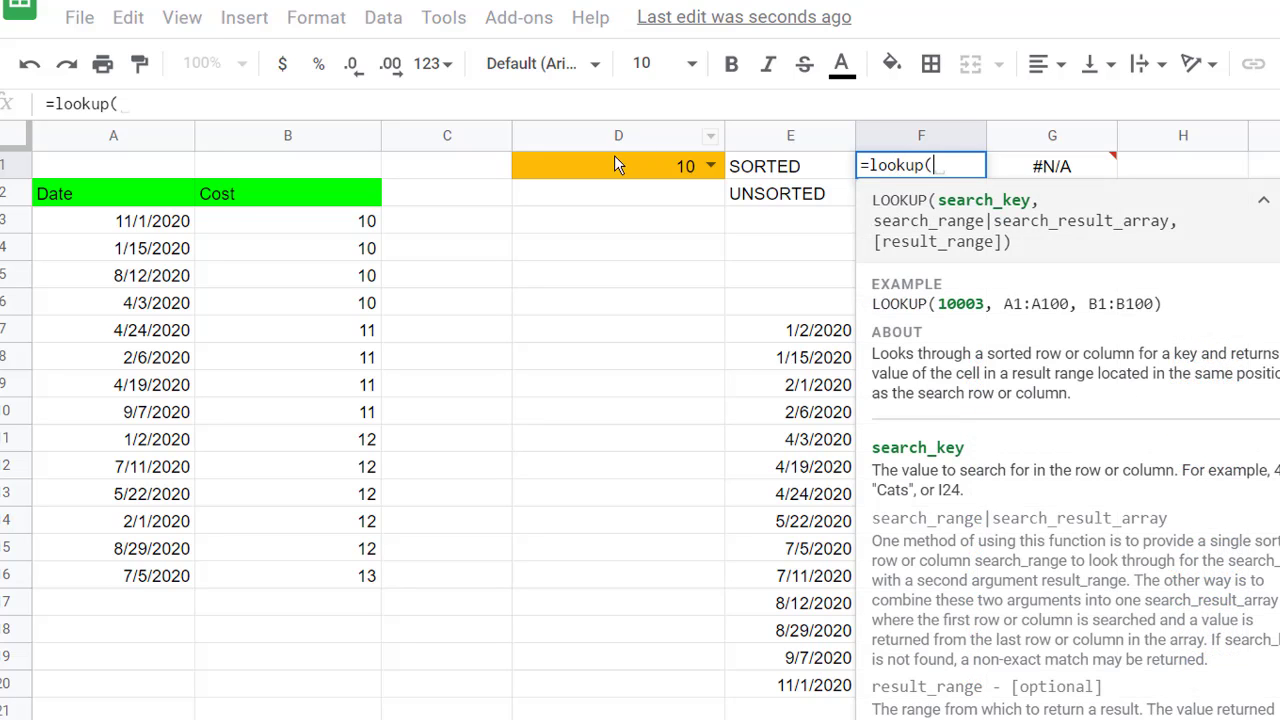
left_click(615, 172)
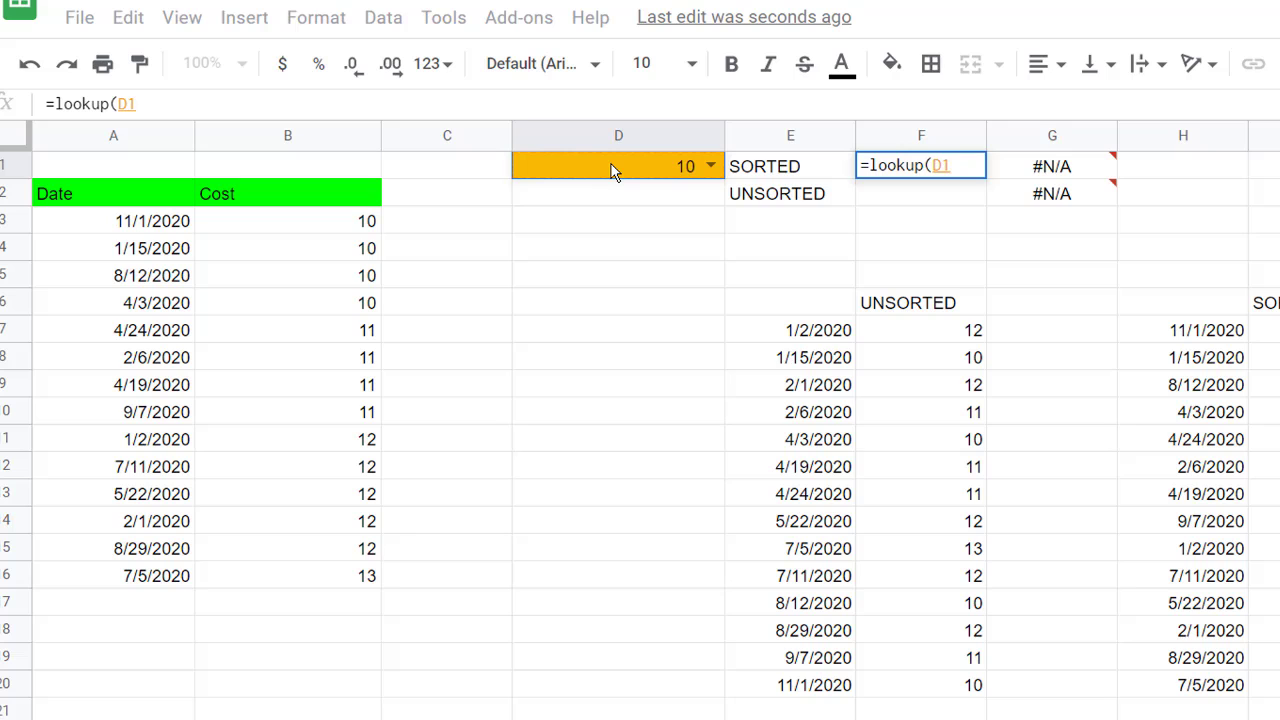
key("BackSpace")
key("BackSpace")
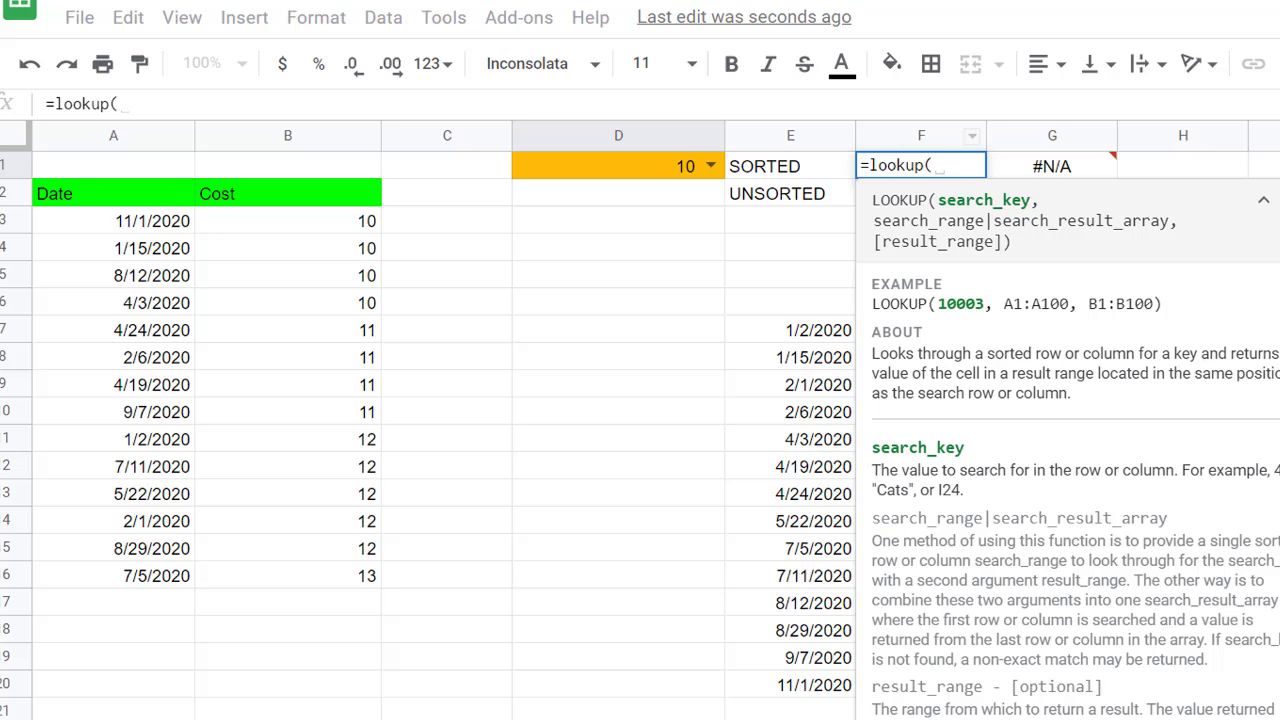
left_click(661, 168)
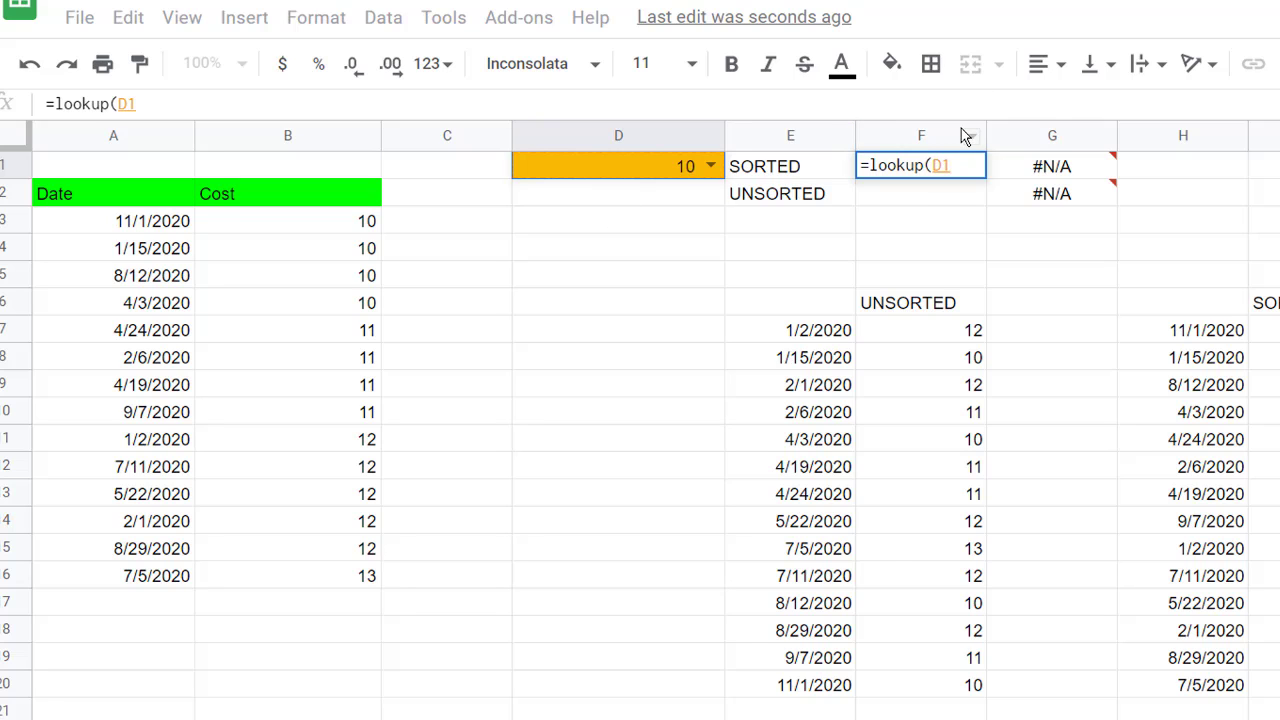
type(",")
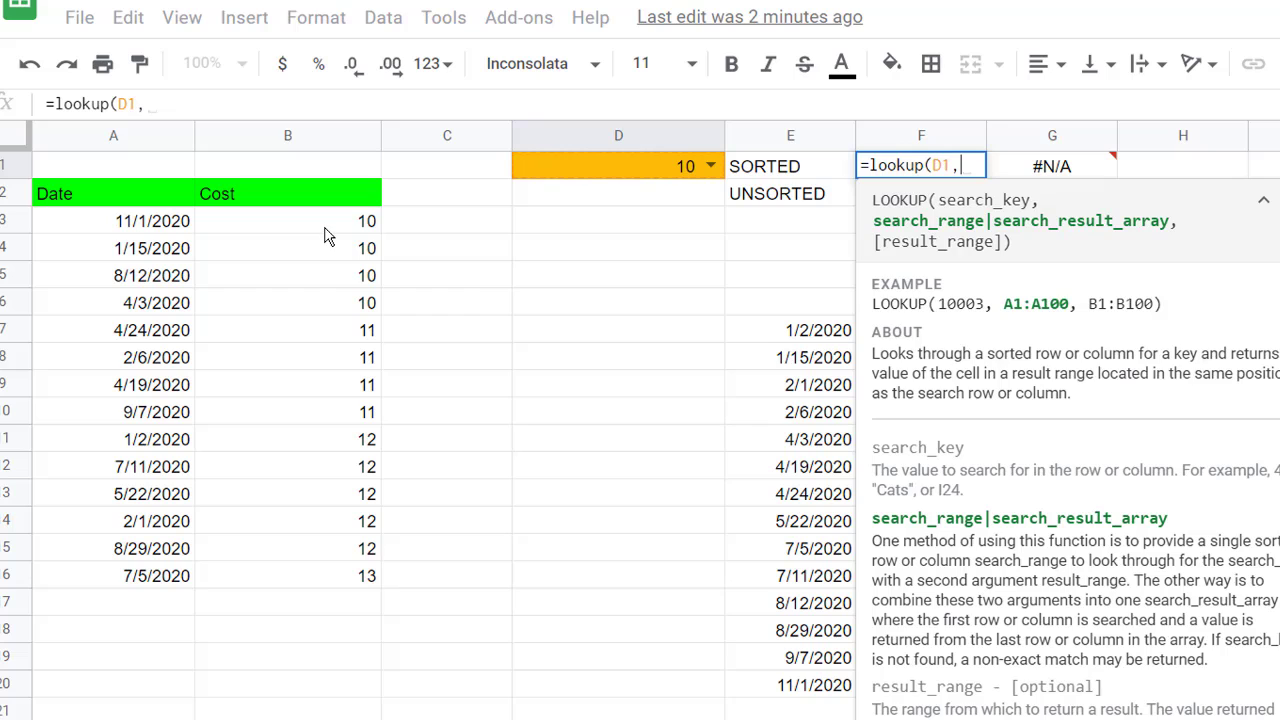
left_click(326, 228)
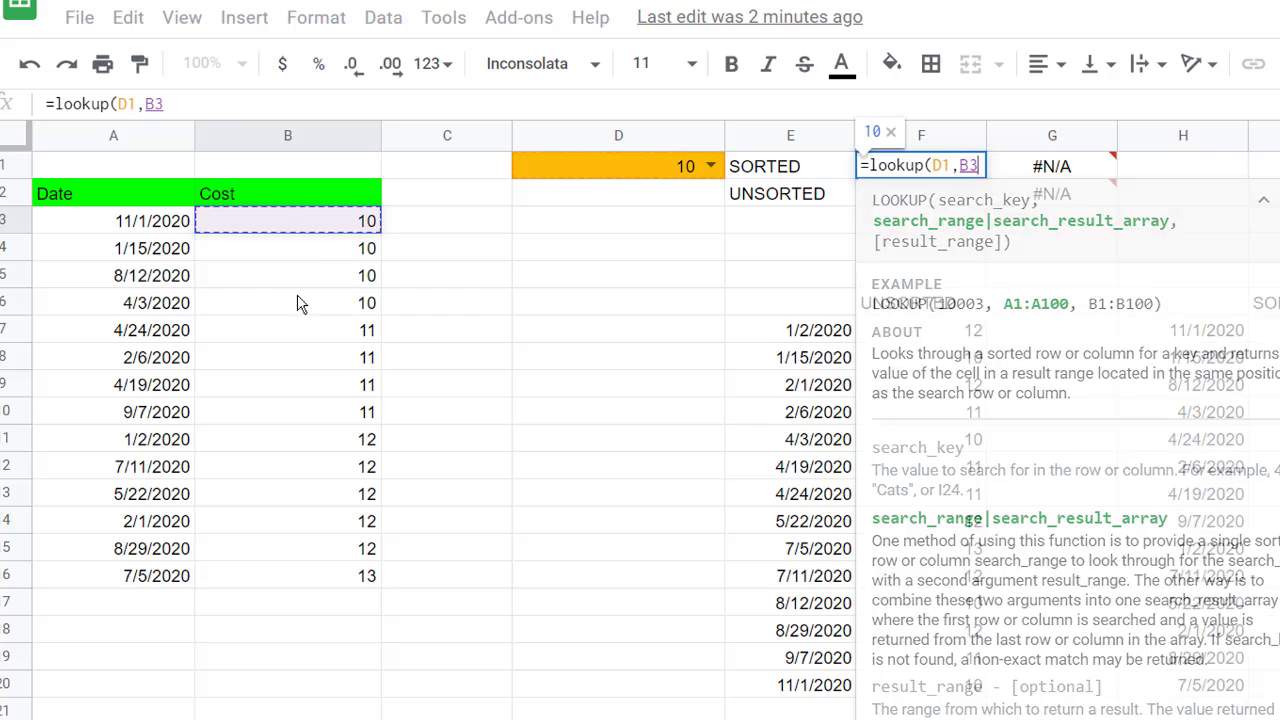
left_click_drag(300, 304, 240, 574)
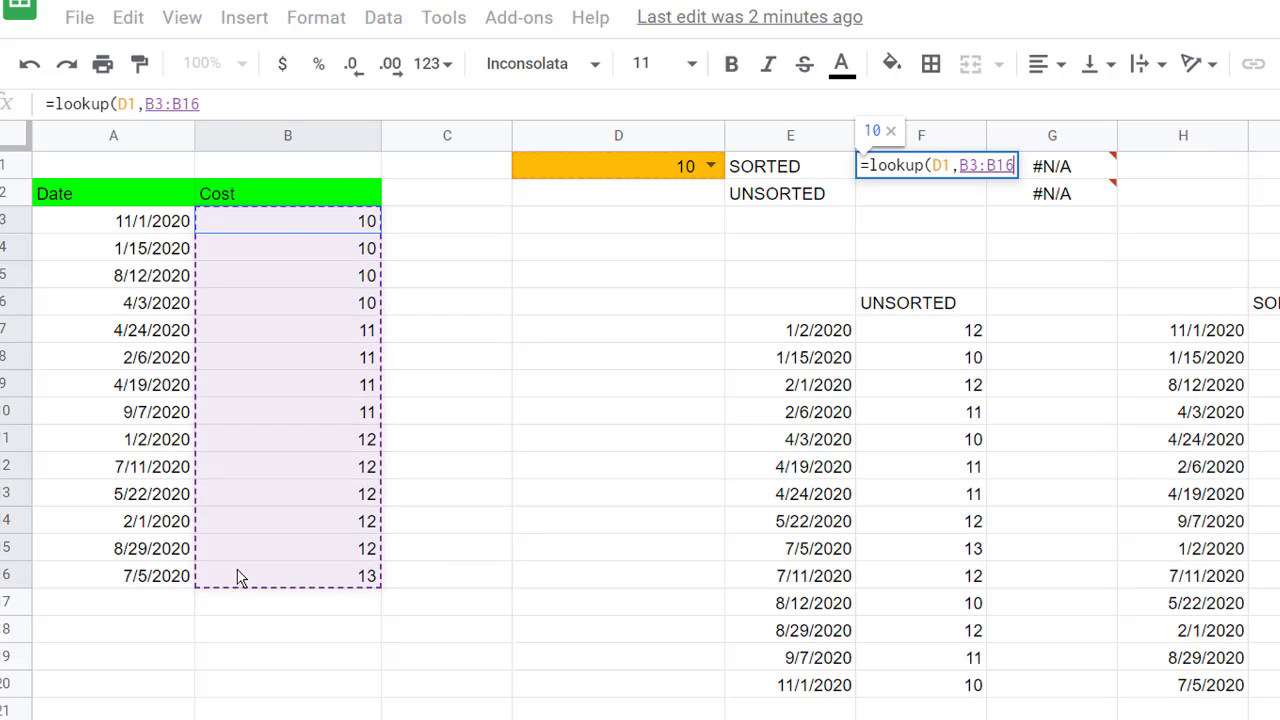
type(",")
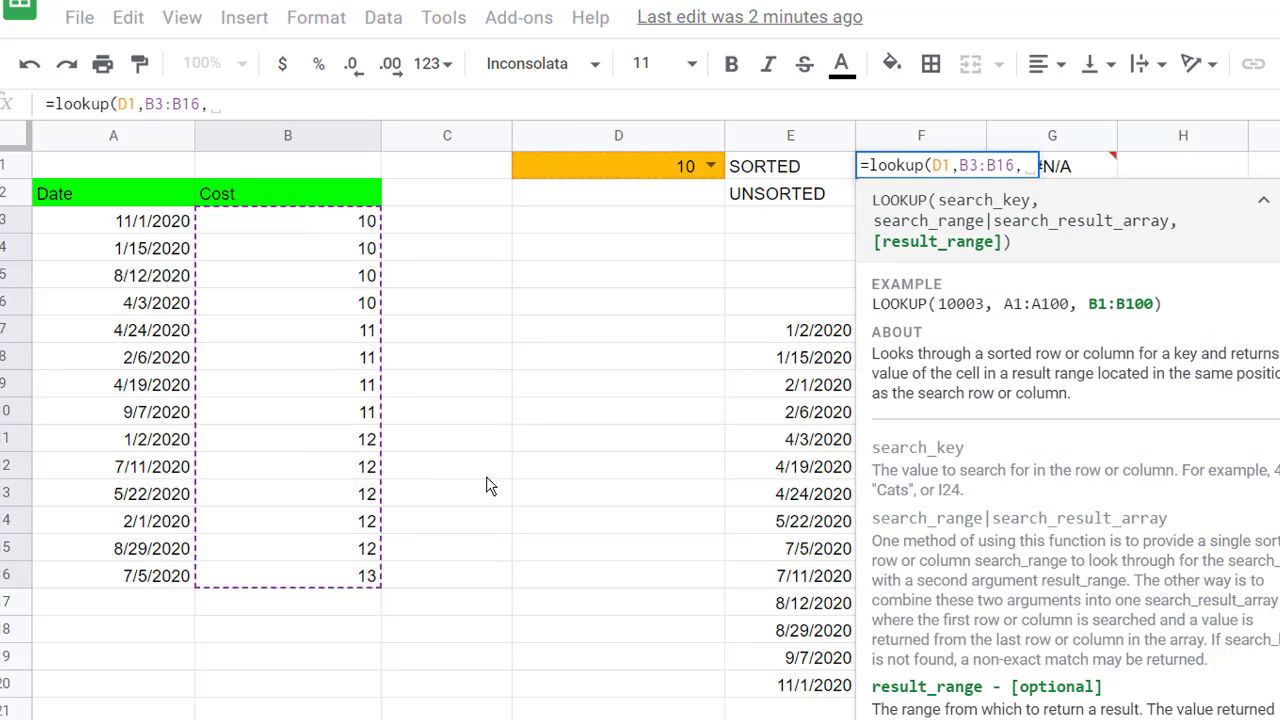
left_click_drag(130, 226, 85, 575)
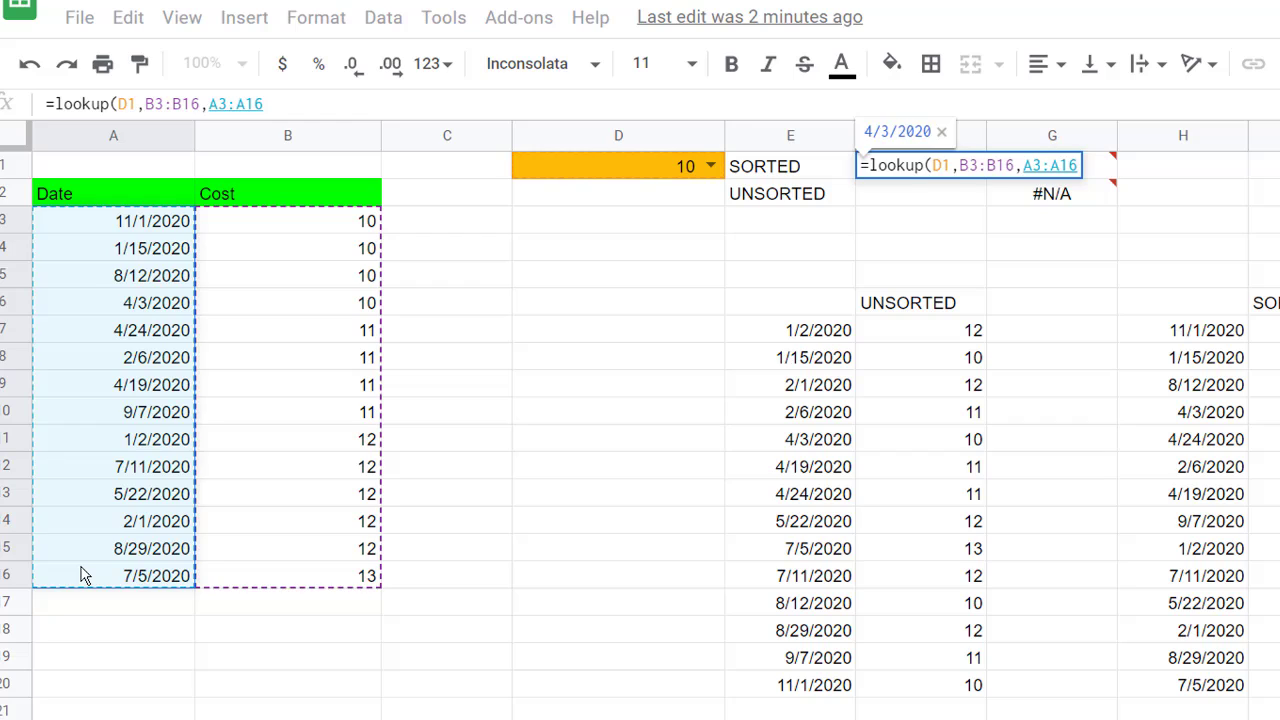
key("Return")
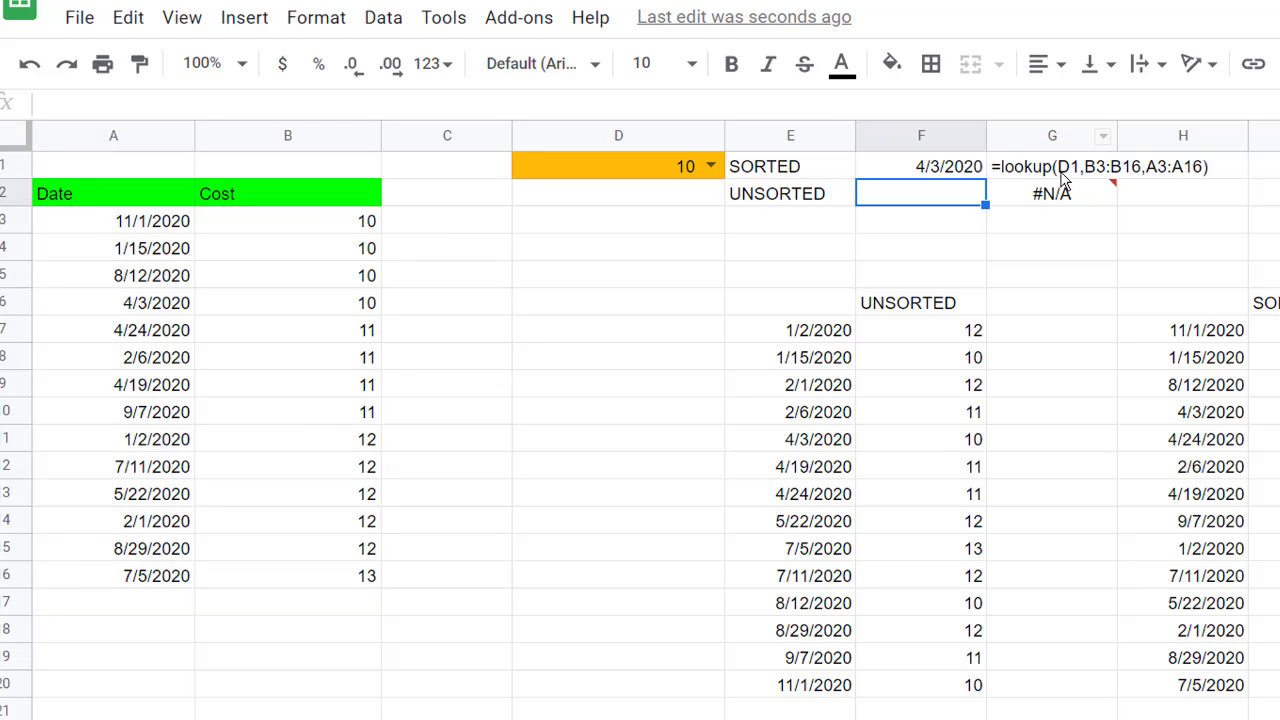
Inspect the formulas in G1 and F1 and compare the lookup result with the date in A6
left_click(1060, 170)
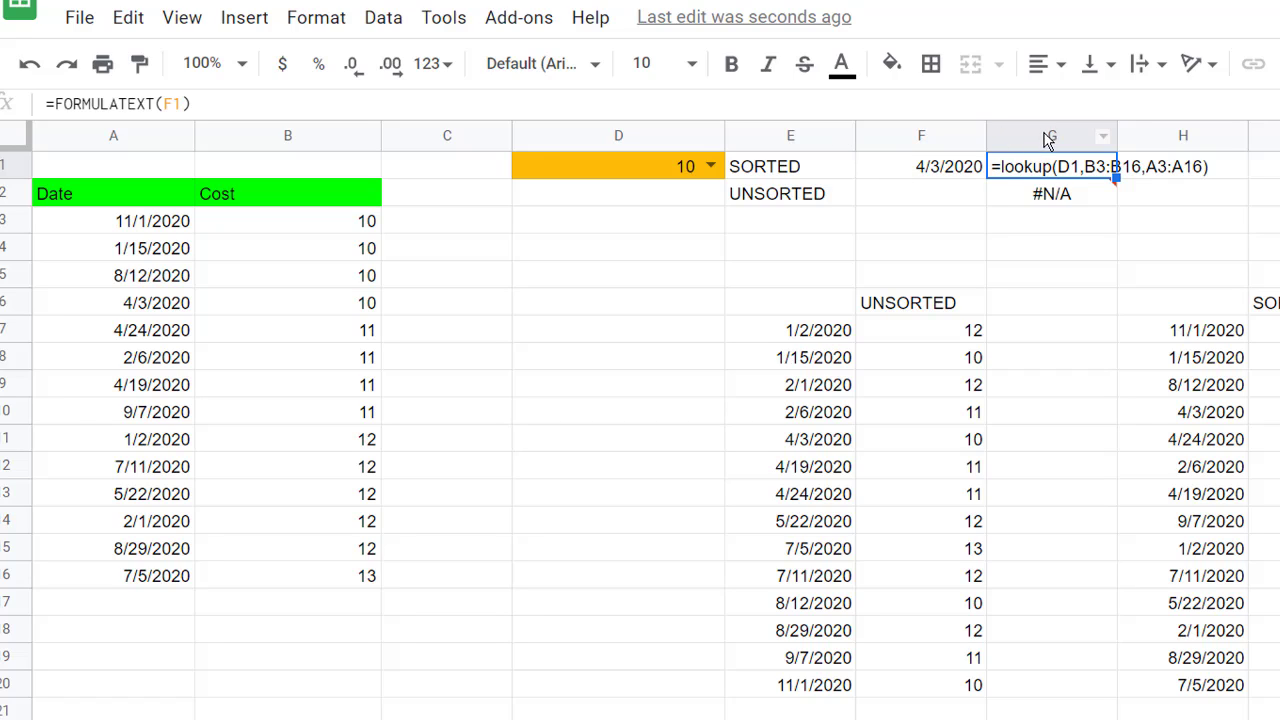
left_click(899, 175)
mouse_move(1045, 170)
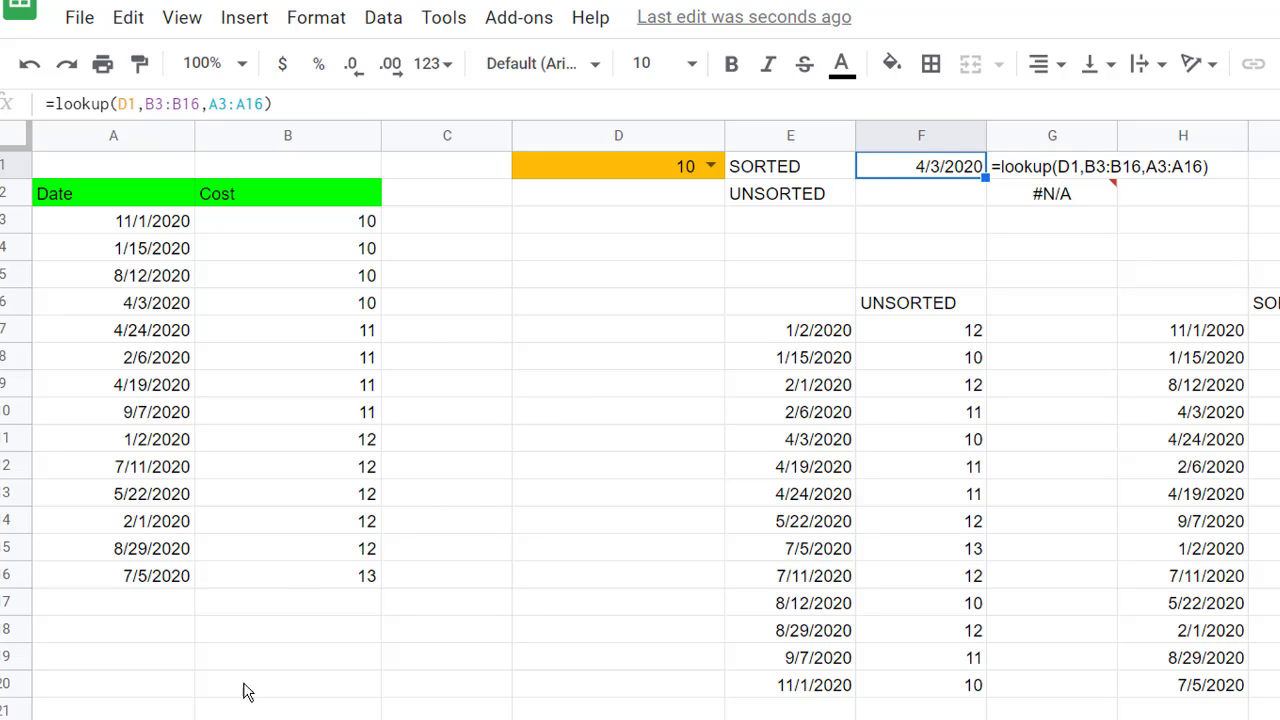
left_click(165, 305)
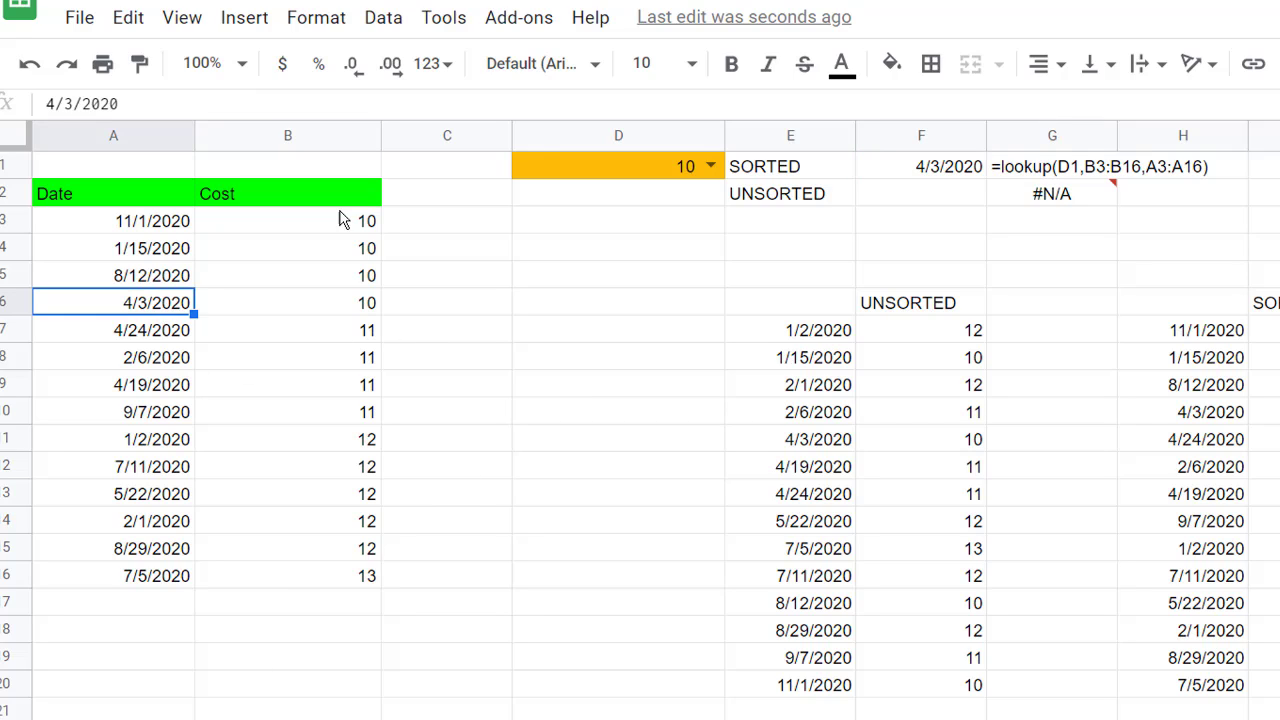
Set the cost to look up in D1 to 12
left_click(709, 166)
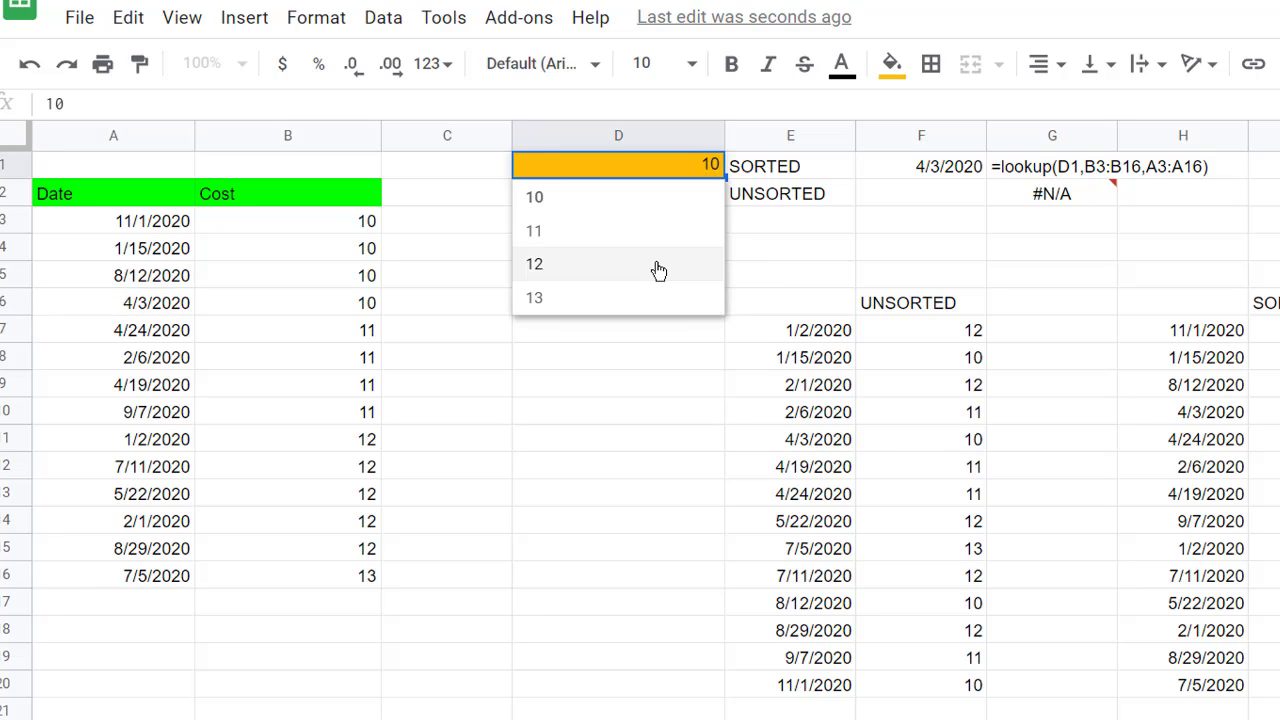
left_click(659, 265)
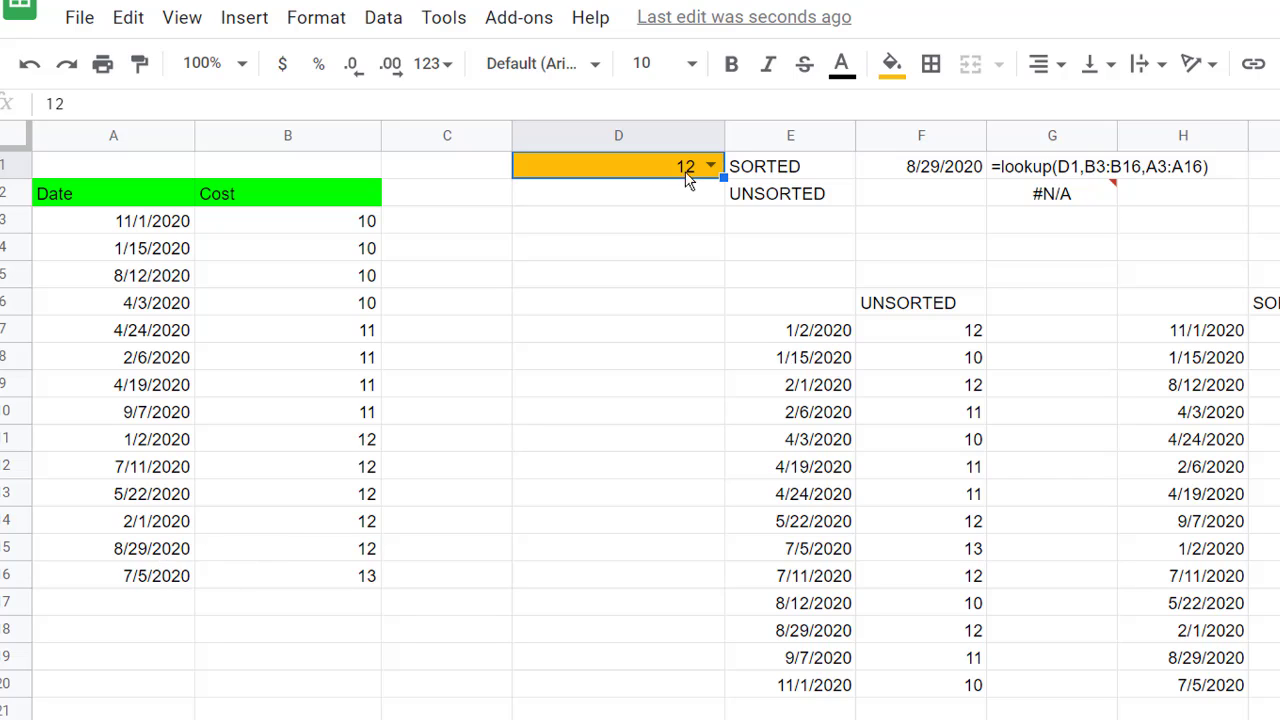
left_click(1097, 312)
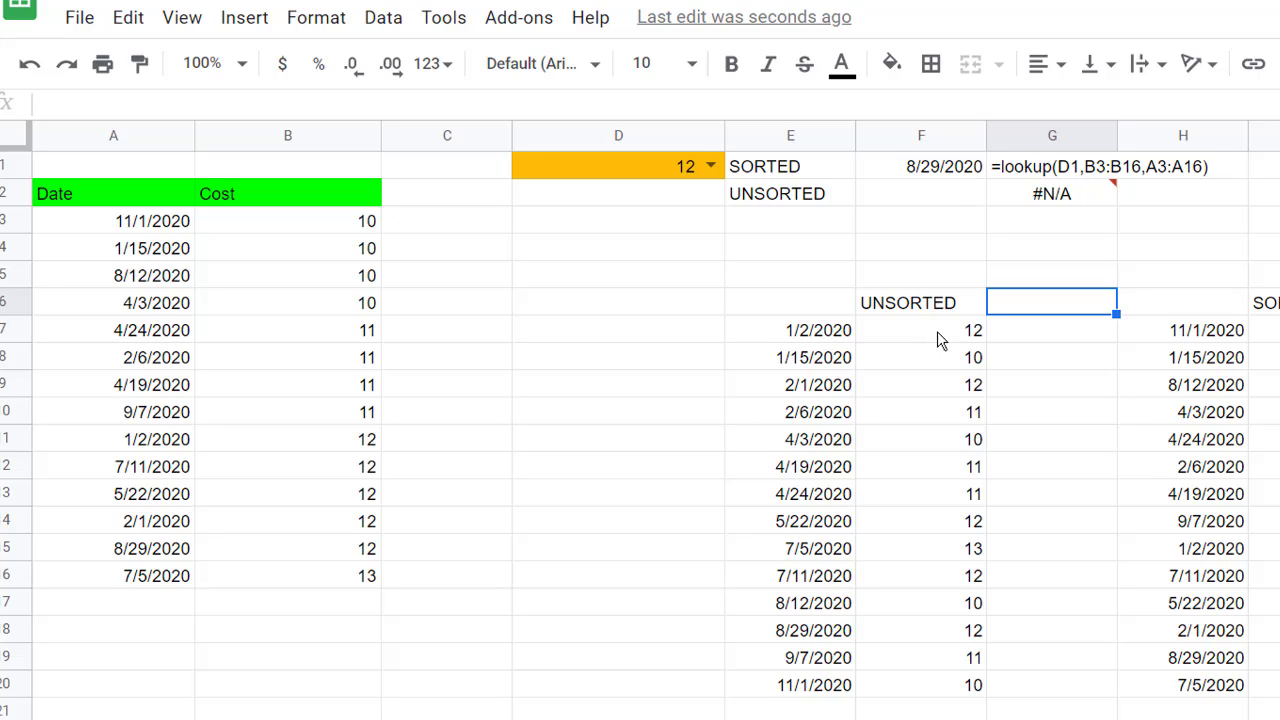
Replace the Date and Cost table from A3 with the unsorted data E7:F20 and check the date in A14
left_click_drag(793, 337, 867, 686)
key("ctrl+c")
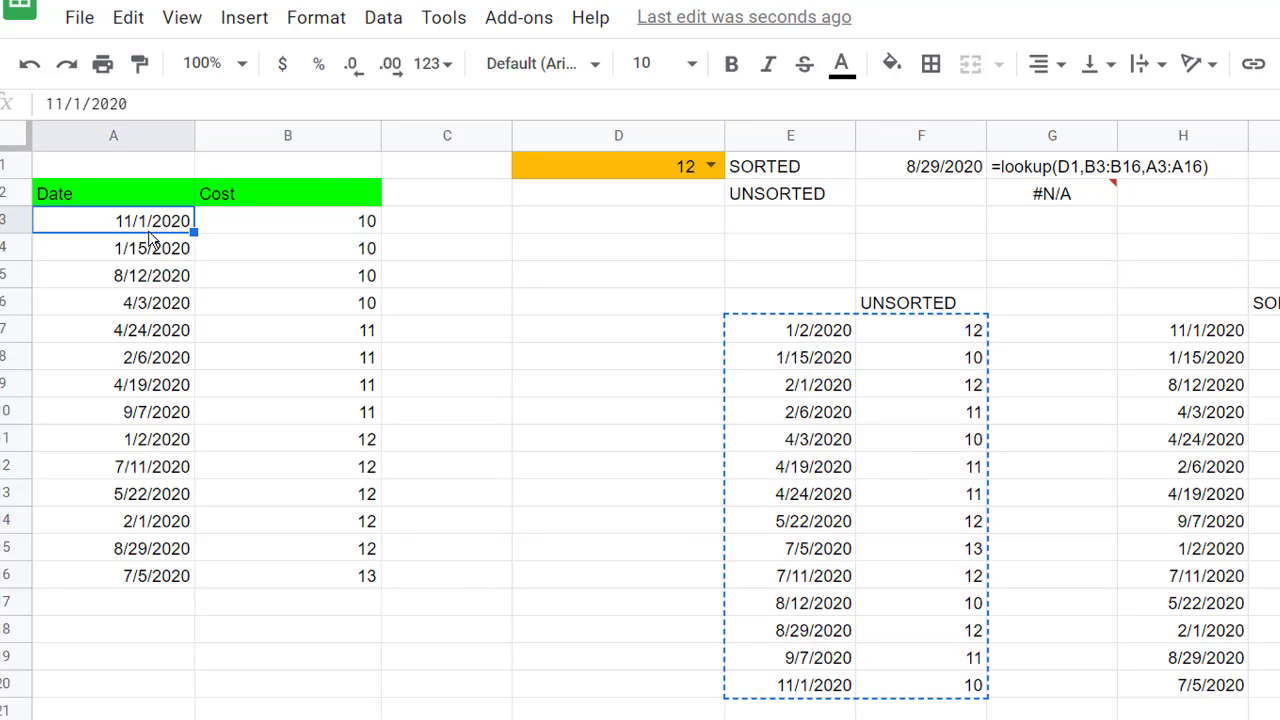
key("ctrl+v")
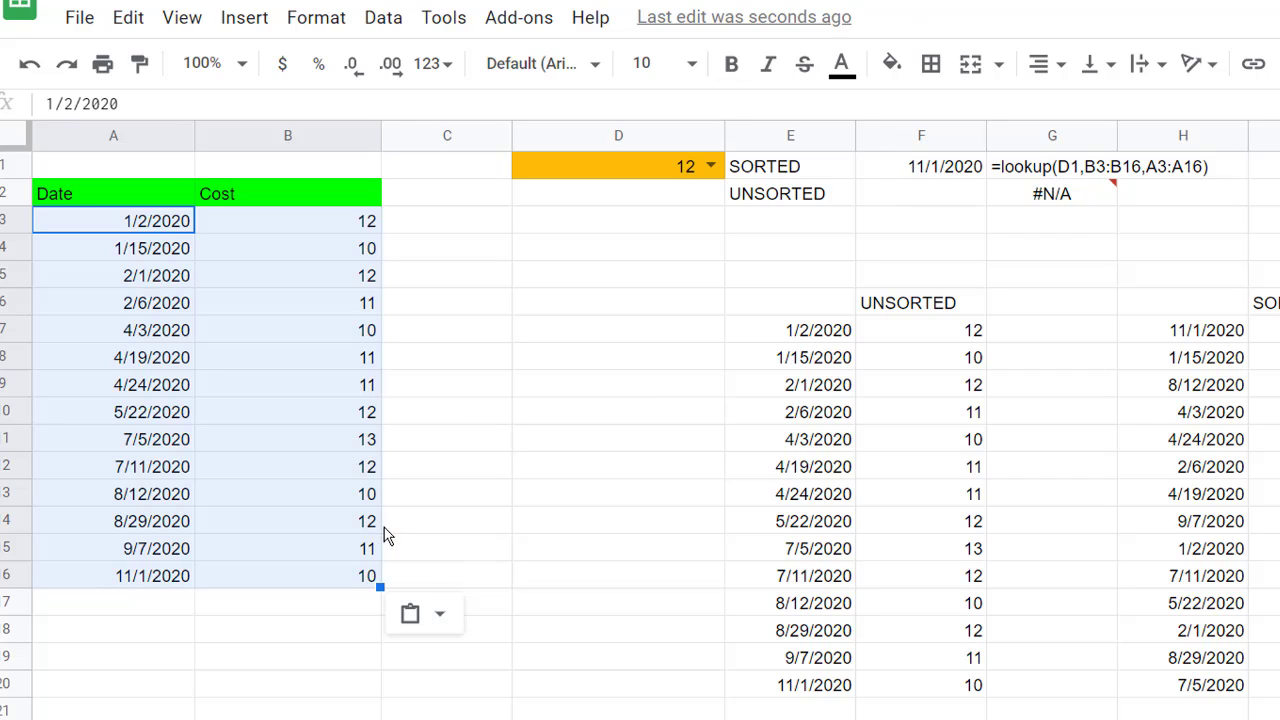
left_click(132, 521)
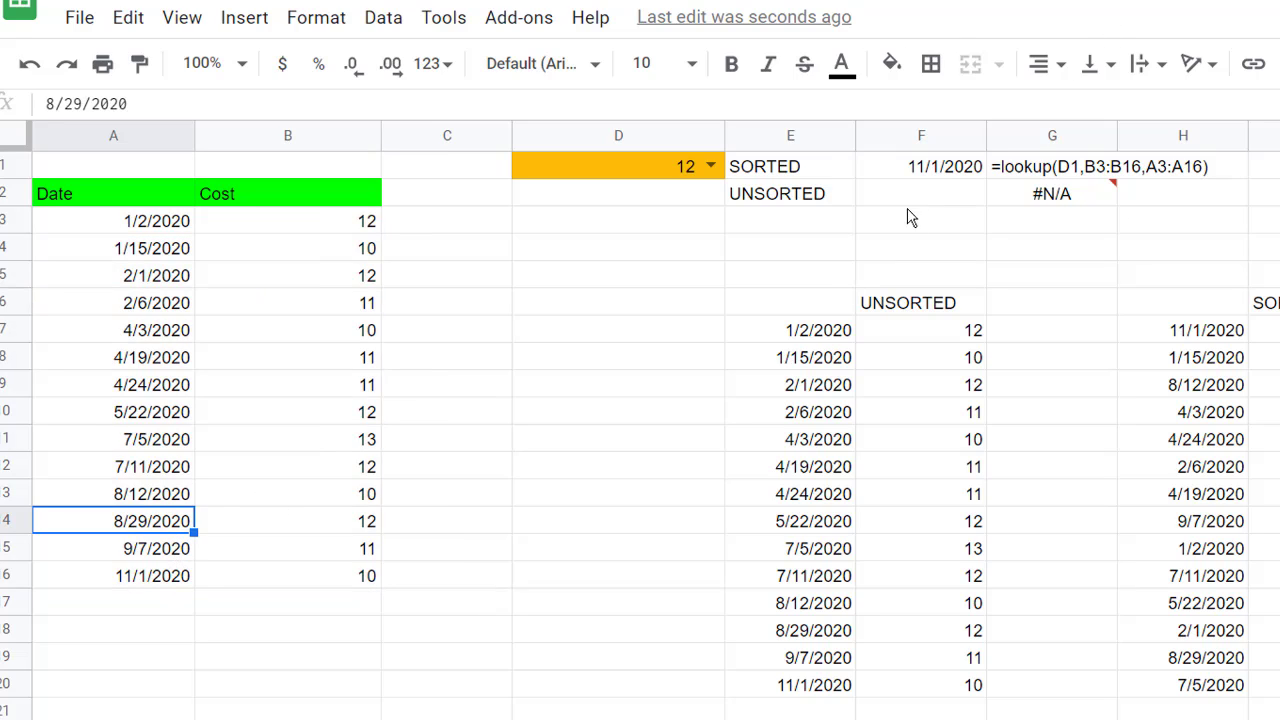
Enter the formula =lookup(2,1/(B3:B16=D1),A3:A16) in F2 to find the last matching date in the unsorted data
left_click(930, 197)
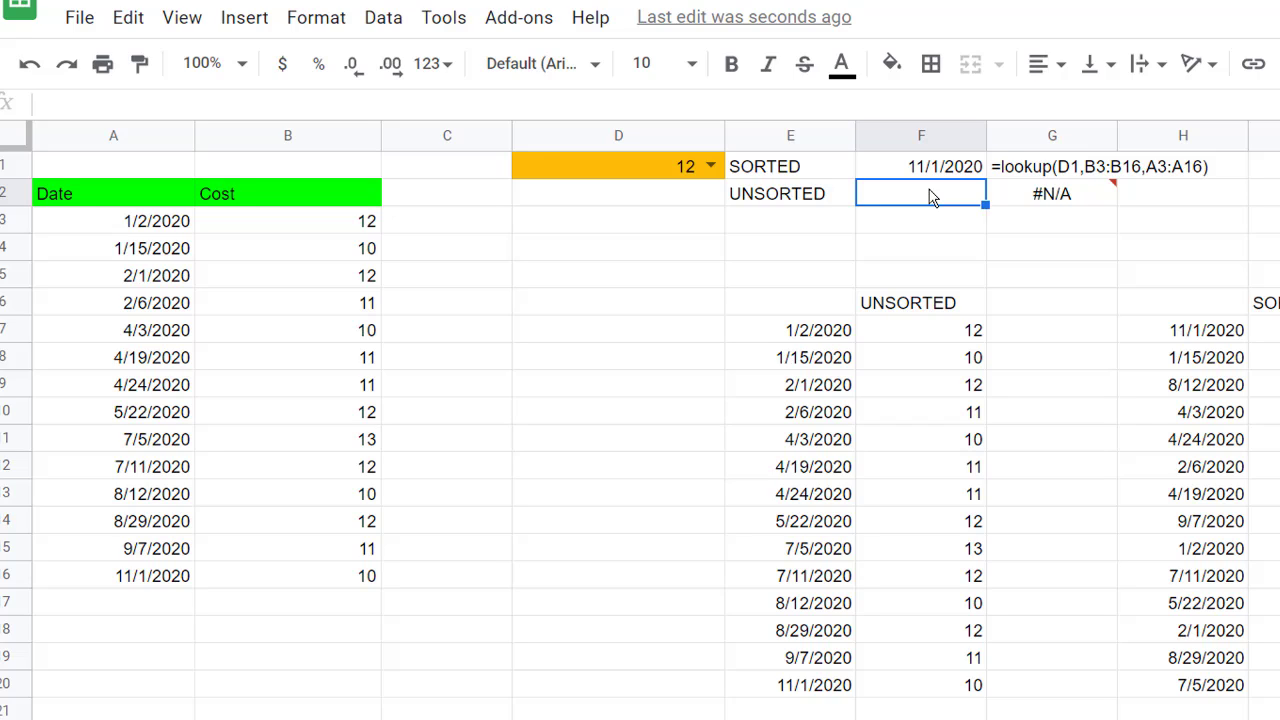
type("=lookup")
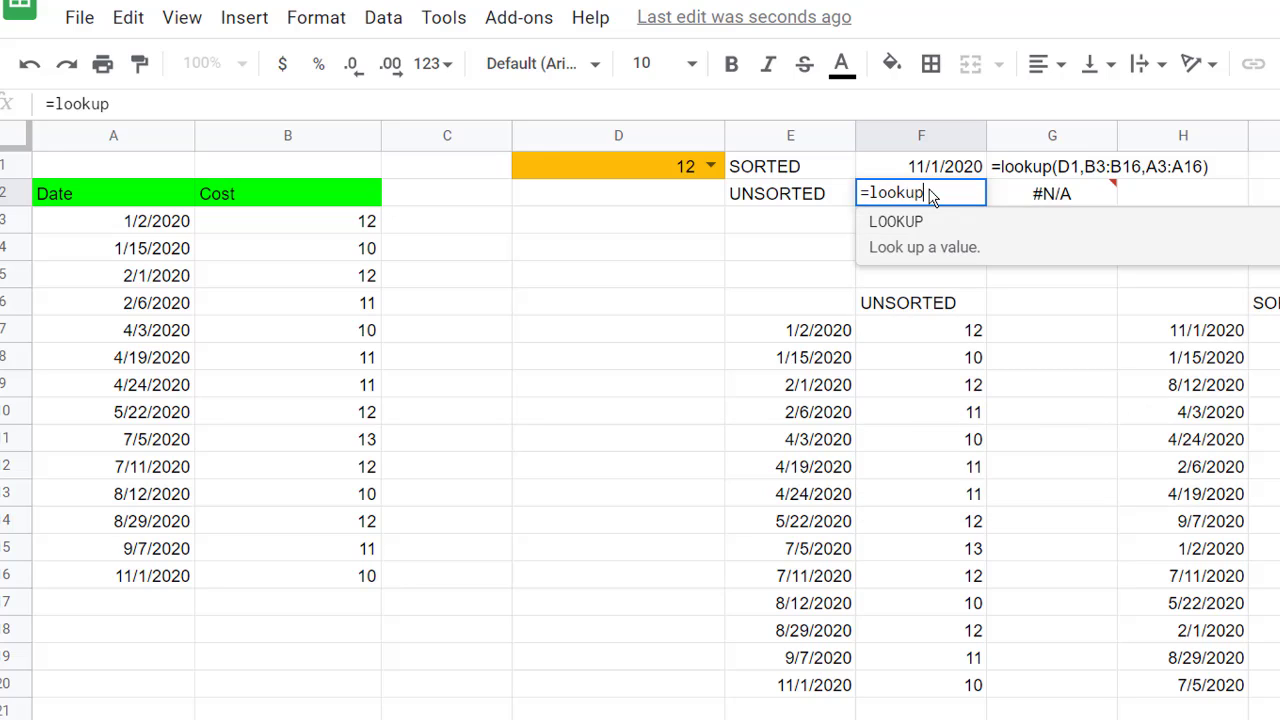
type("(")
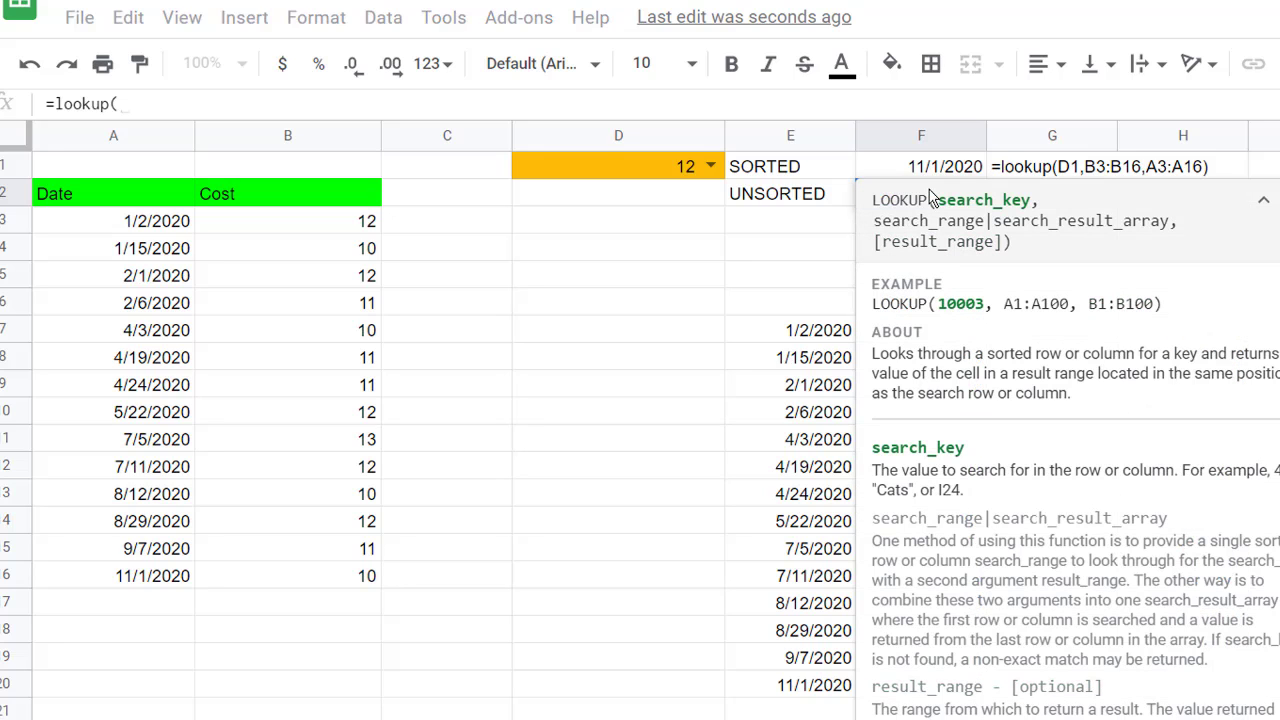
left_click(1261, 204)
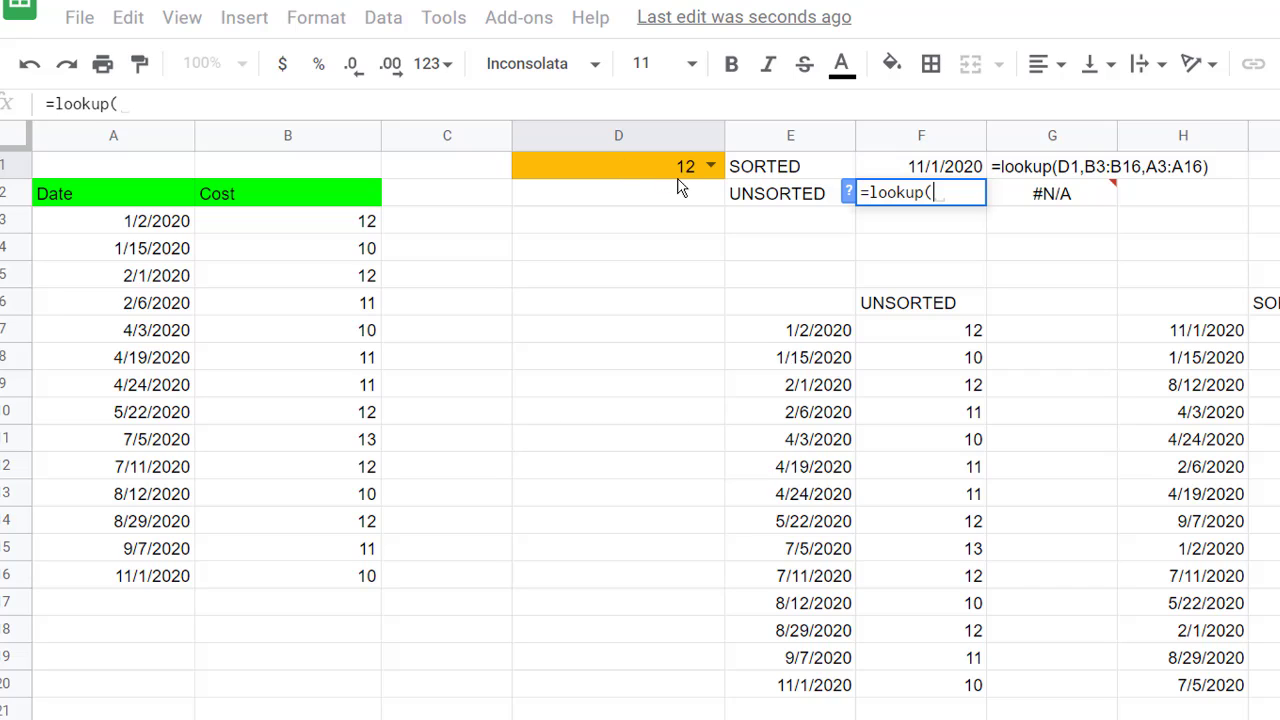
type("2")
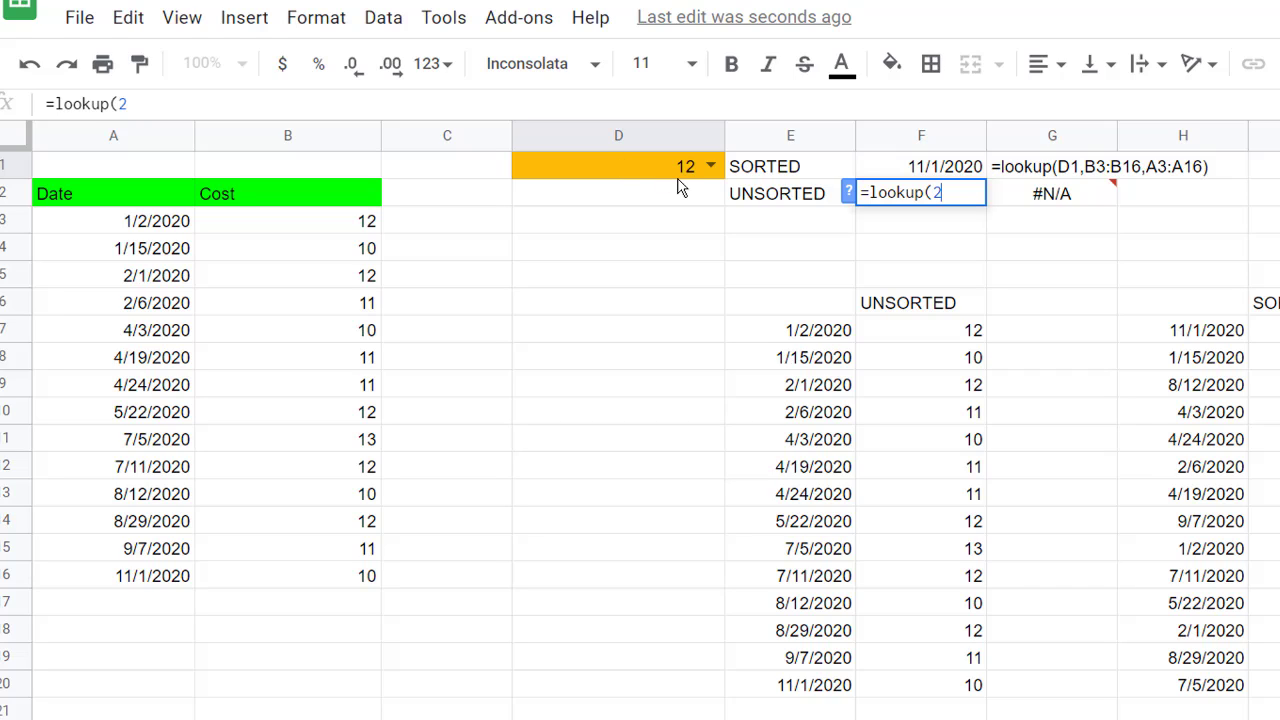
type(",1/(")
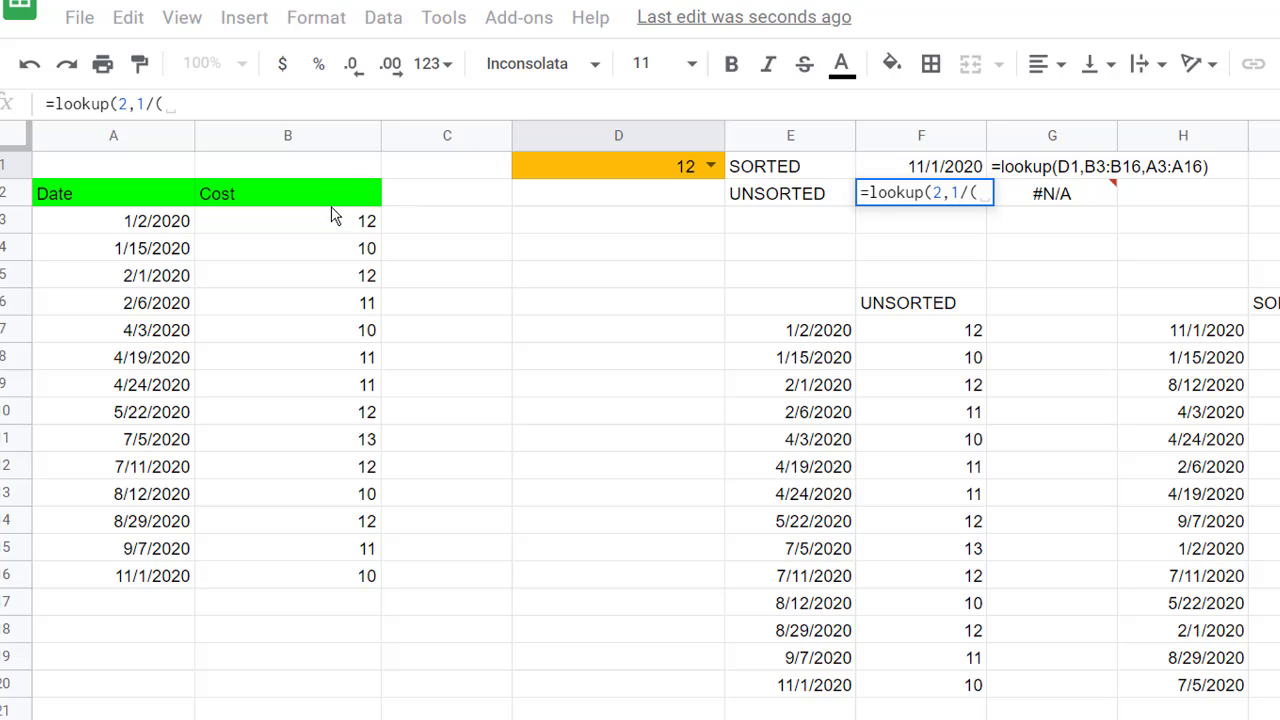
left_click_drag(322, 222, 333, 582)
type("=")
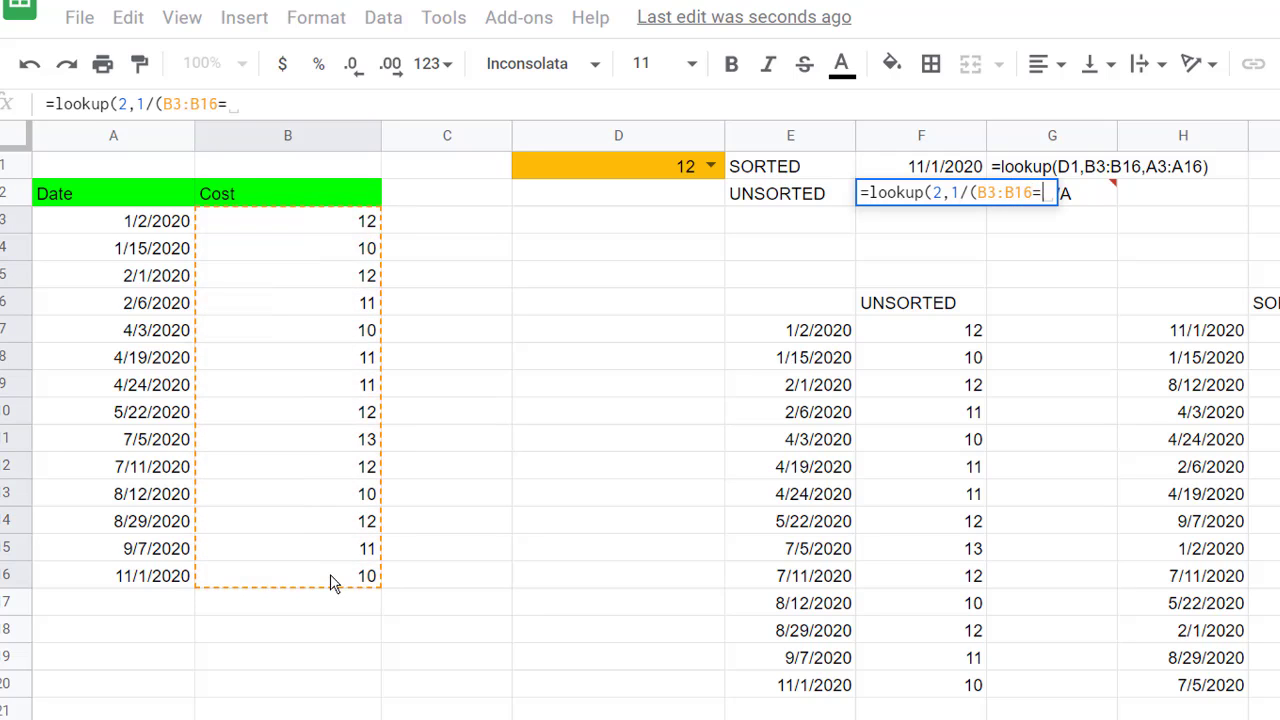
left_click(645, 170)
type("),")
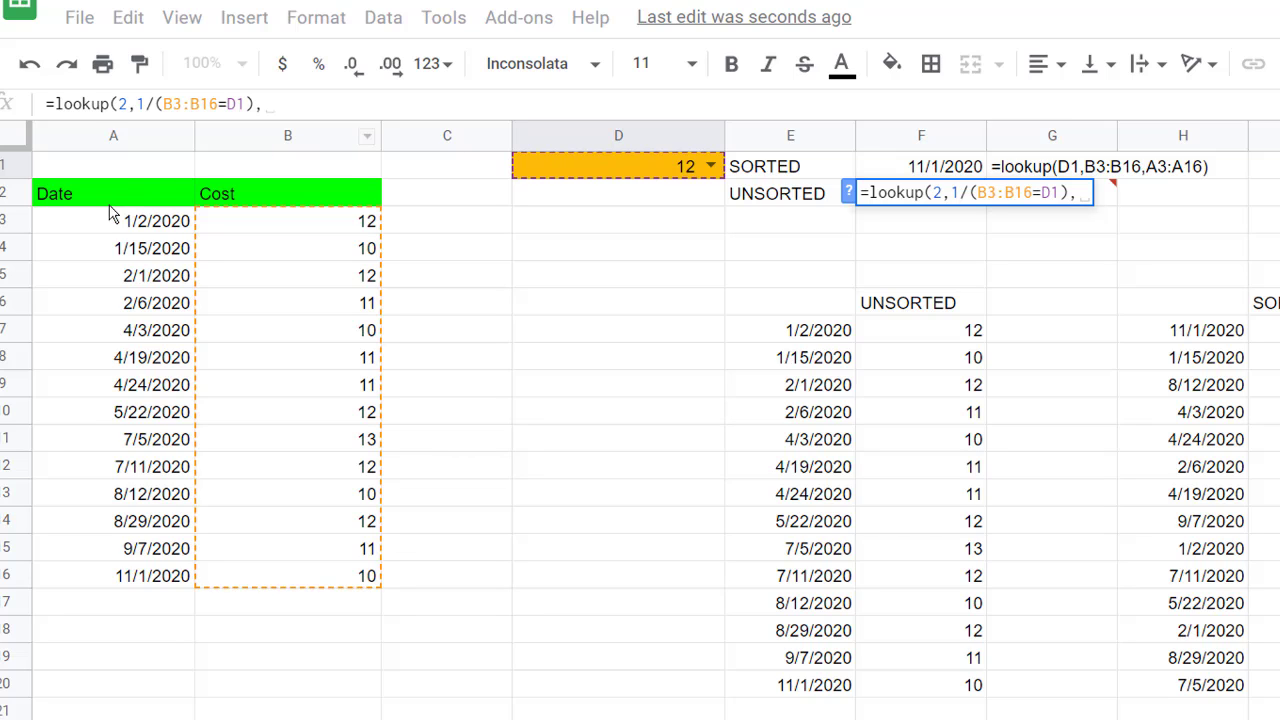
left_click_drag(110, 221, 157, 588)
key("Return")
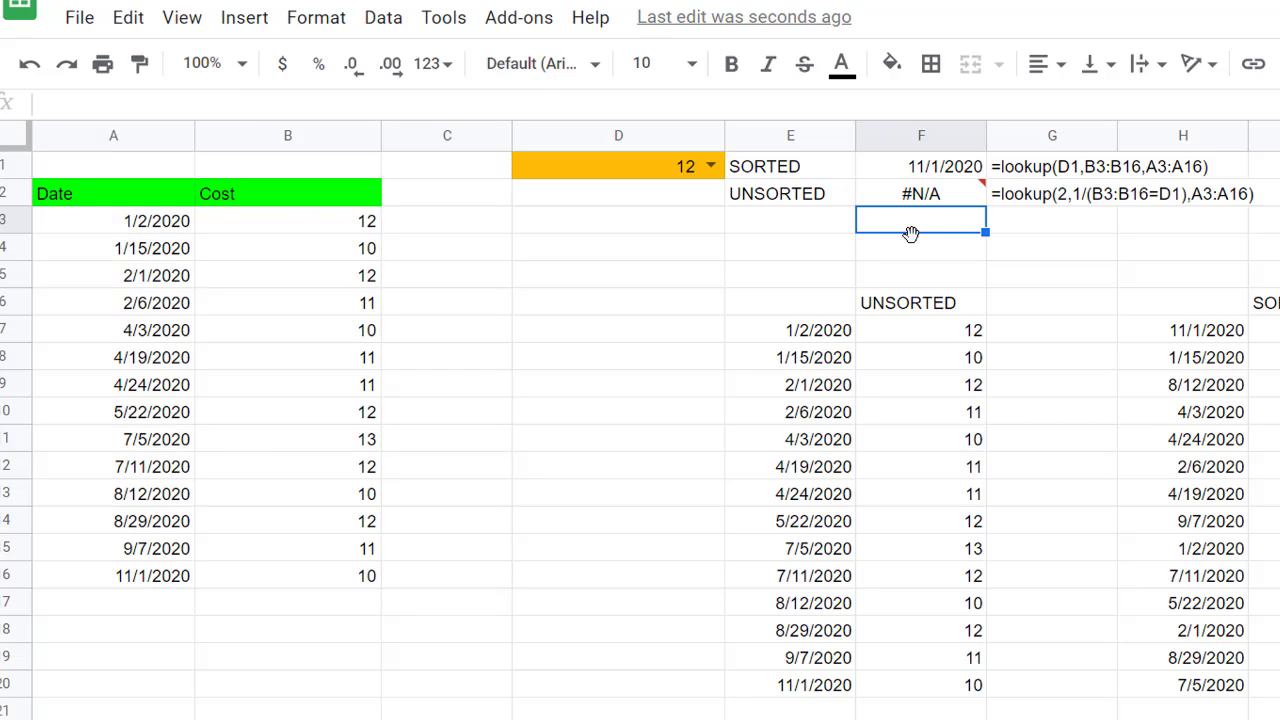
Wrap the F2 formula in an array formula: =arrayformula(lookup(2,1/(B3:B16=D1),A3:A16))
mouse_move(954, 190)
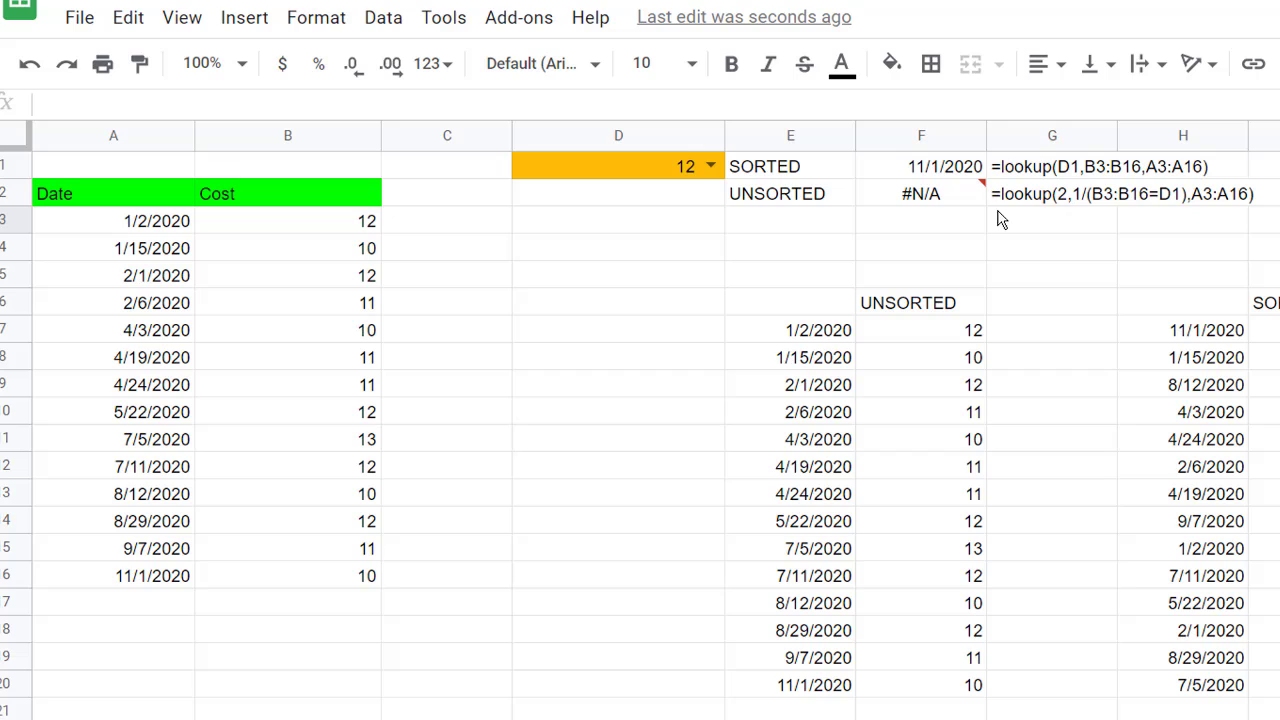
left_click(925, 206)
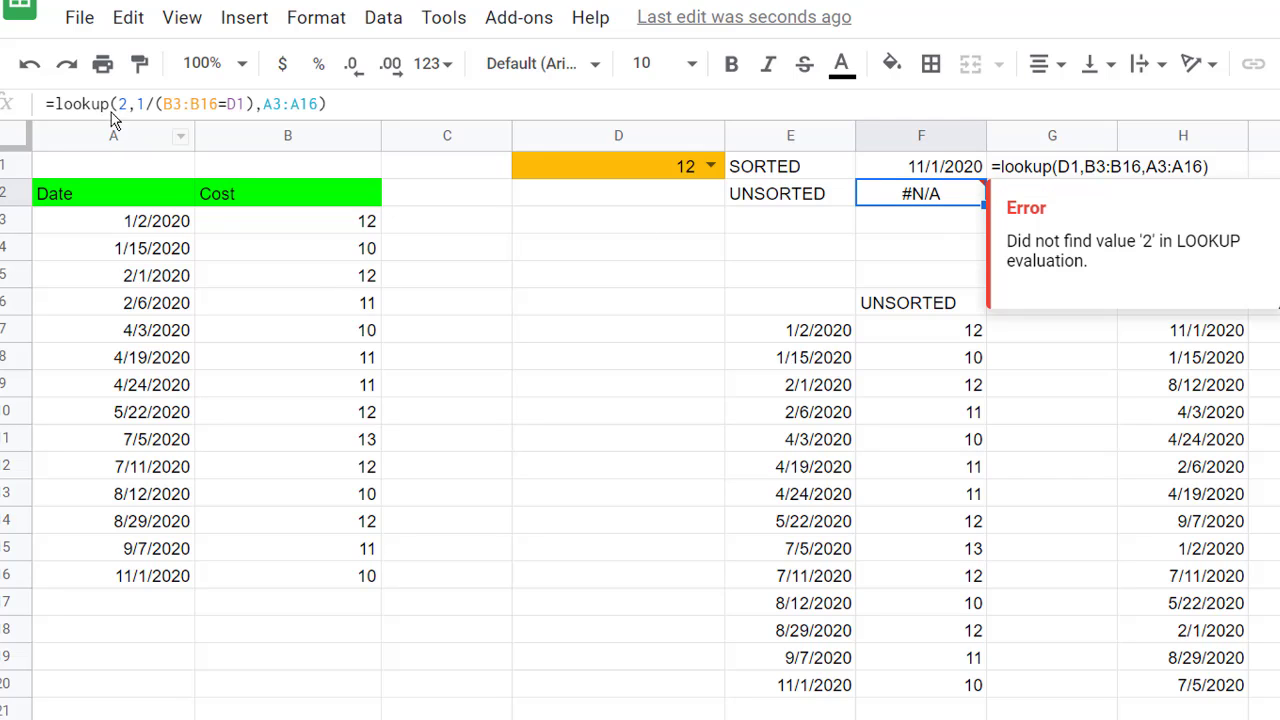
left_click(60, 106)
left_click(57, 105)
type("array")
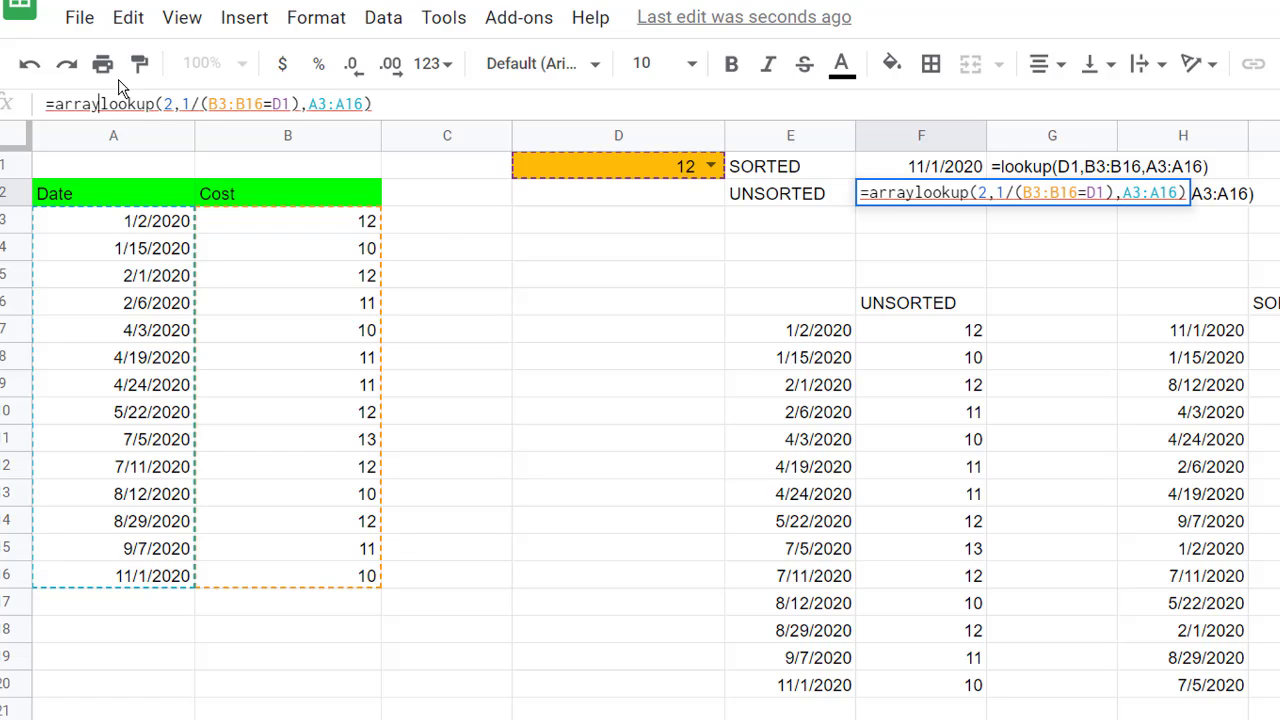
type("formula(")
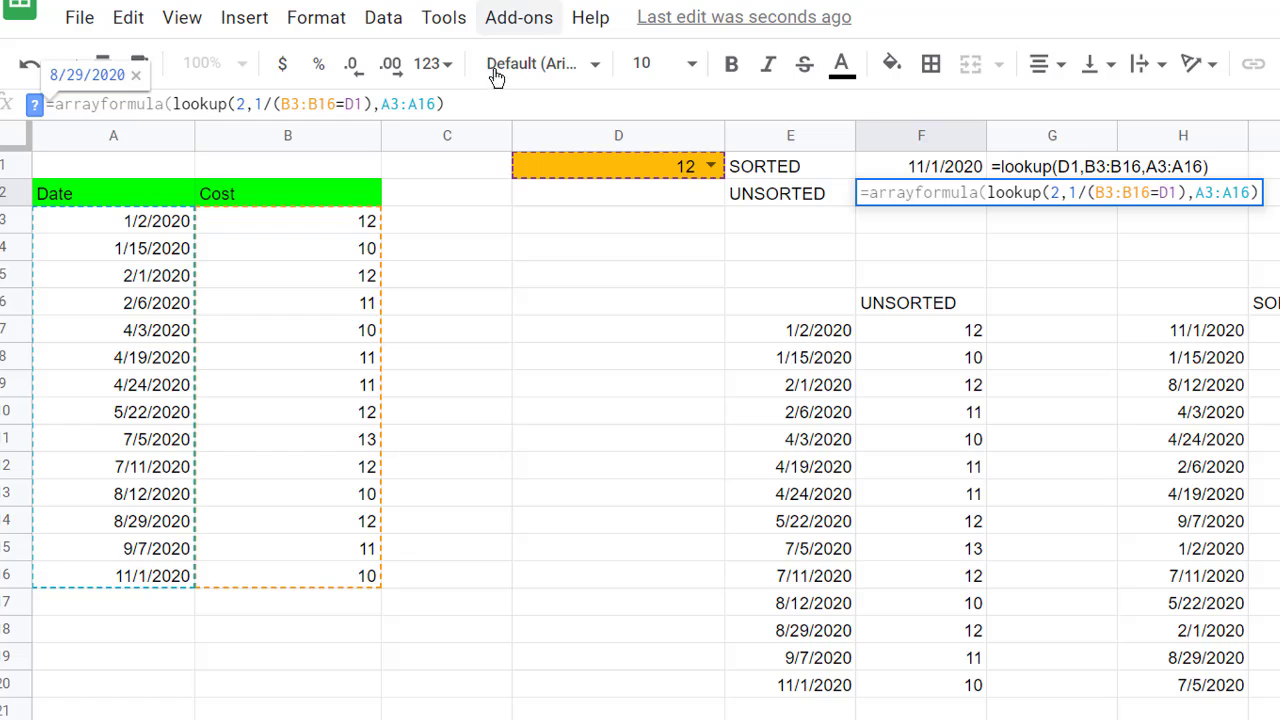
left_click(472, 103)
type(")")
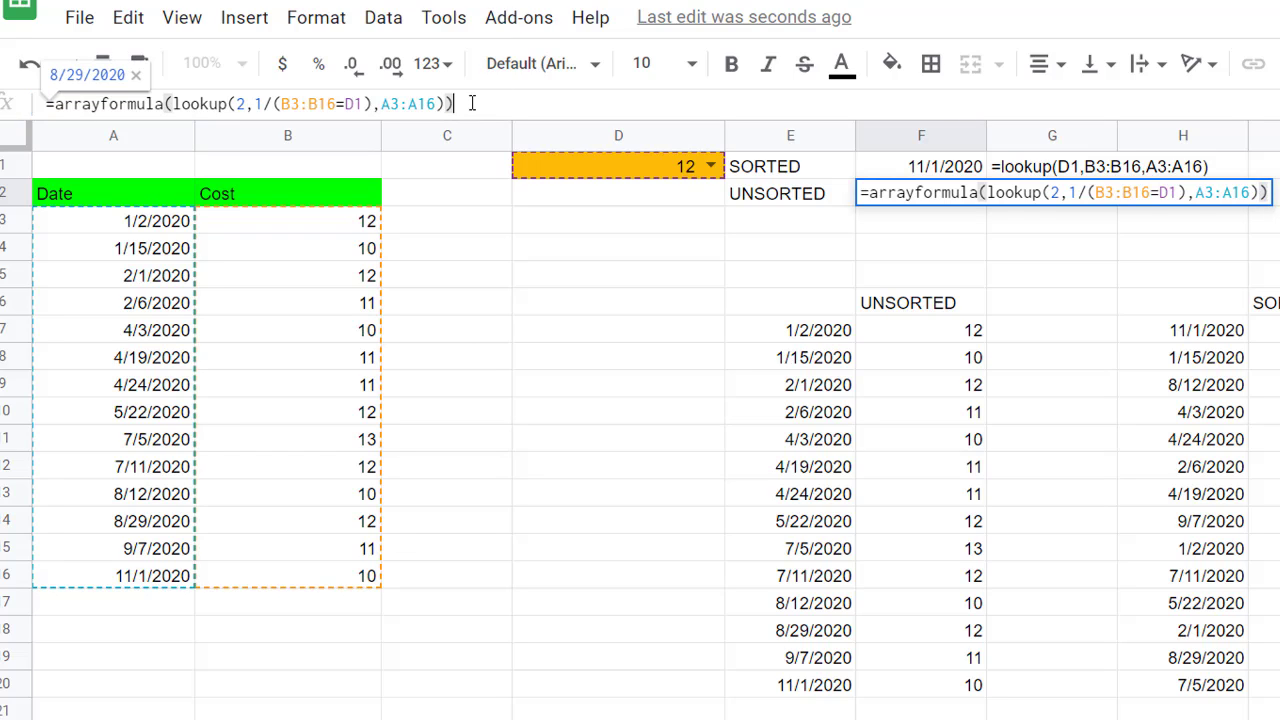
key("Return")
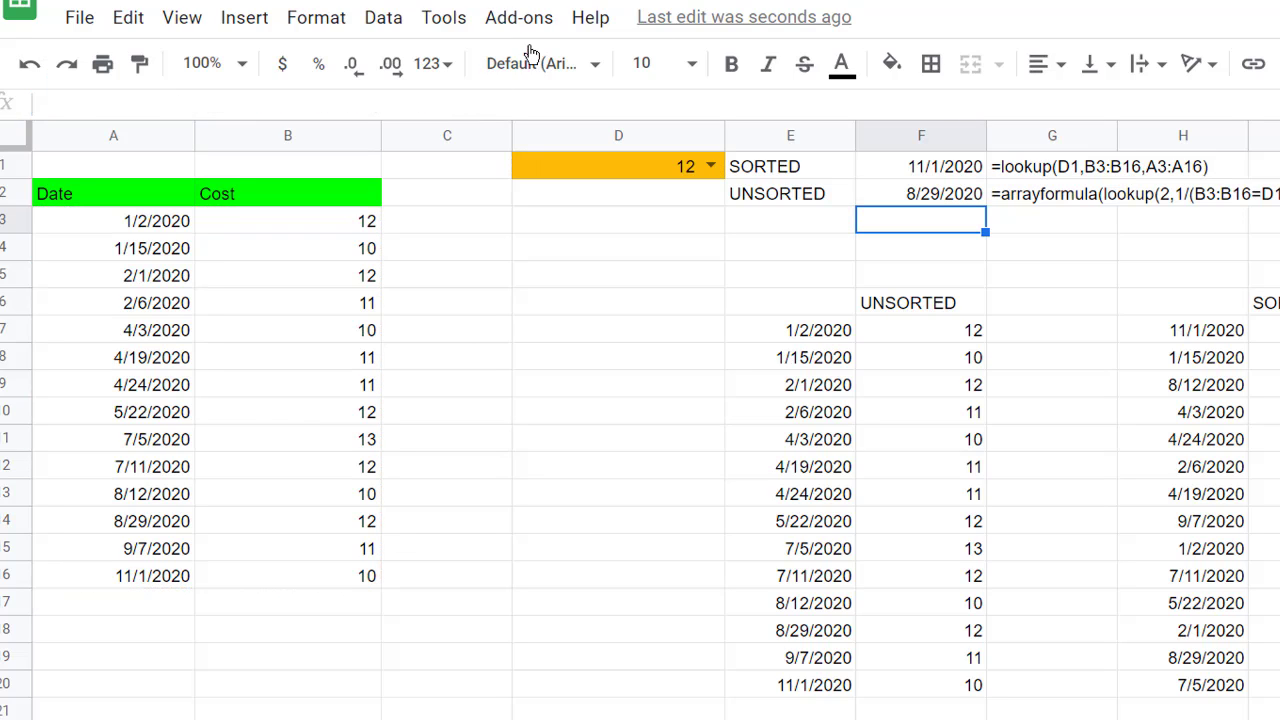
Compare the unsorted lookup result in F2 with the date and cost in A14 and B14
left_click(902, 198)
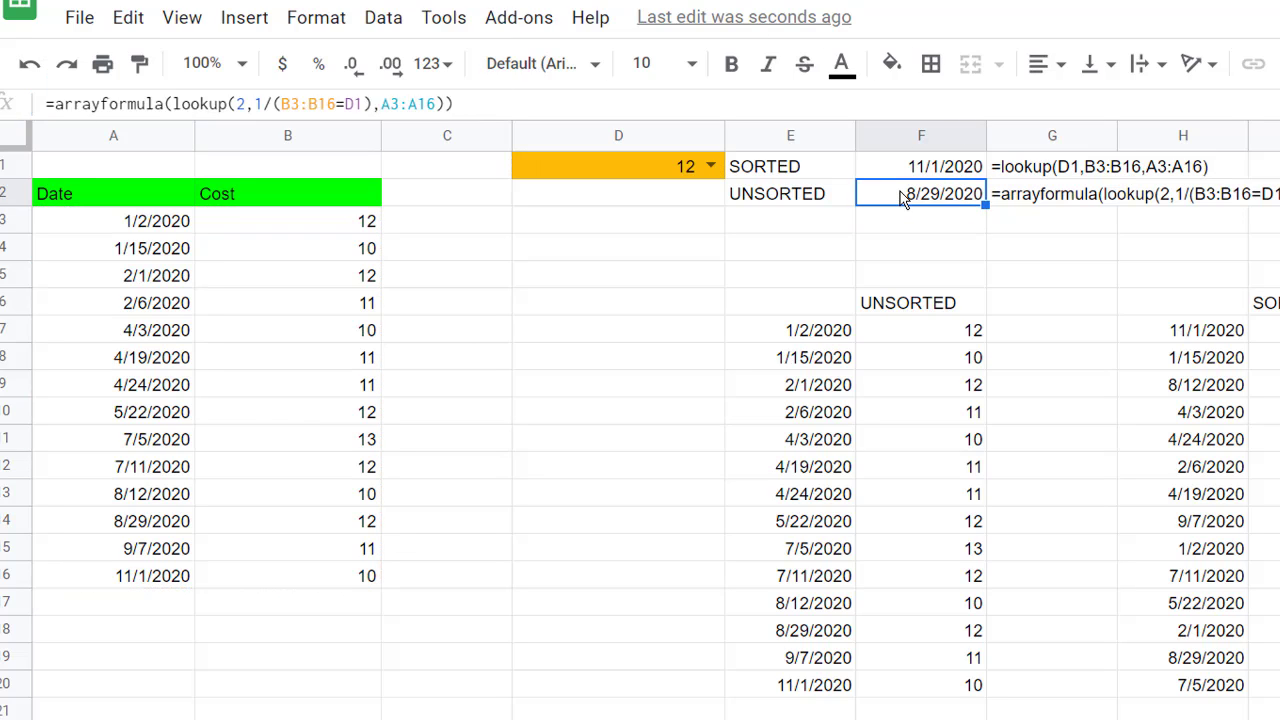
left_click(123, 520)
left_click(226, 513)
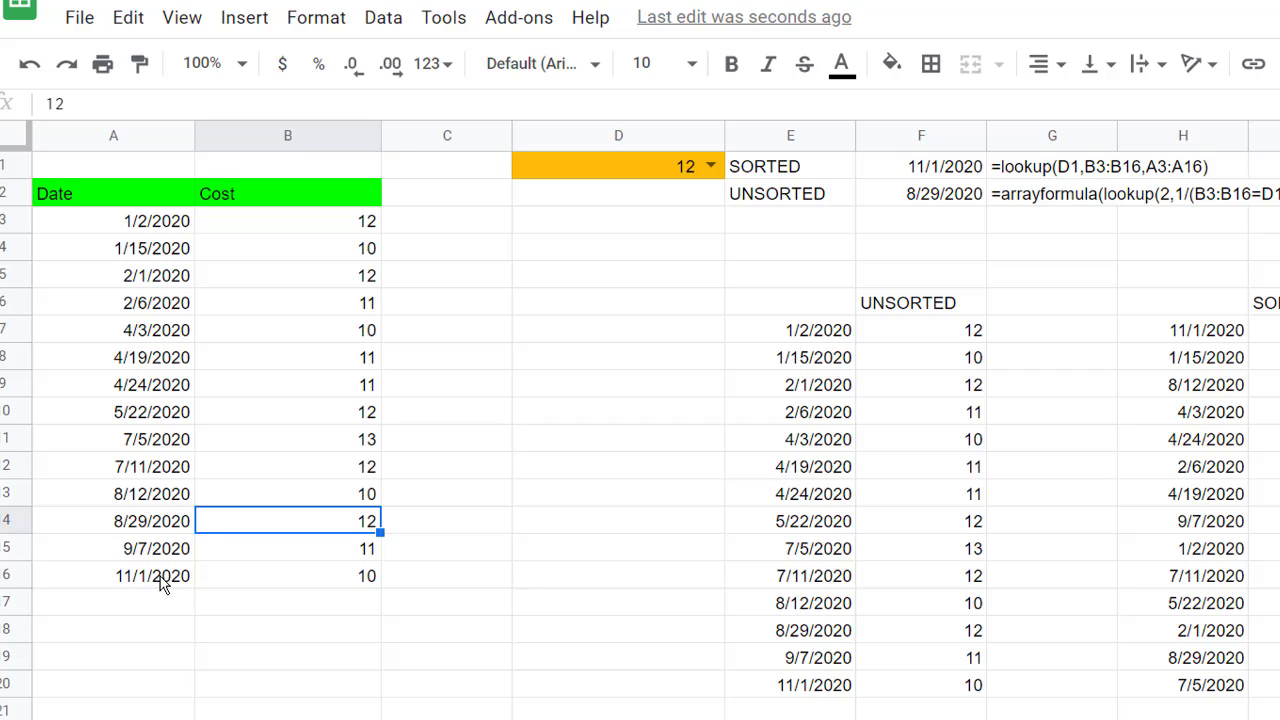
Set the cost to look up in D1 to 10 and check the date and cost in row 16
left_click(709, 165)
left_click(656, 208)
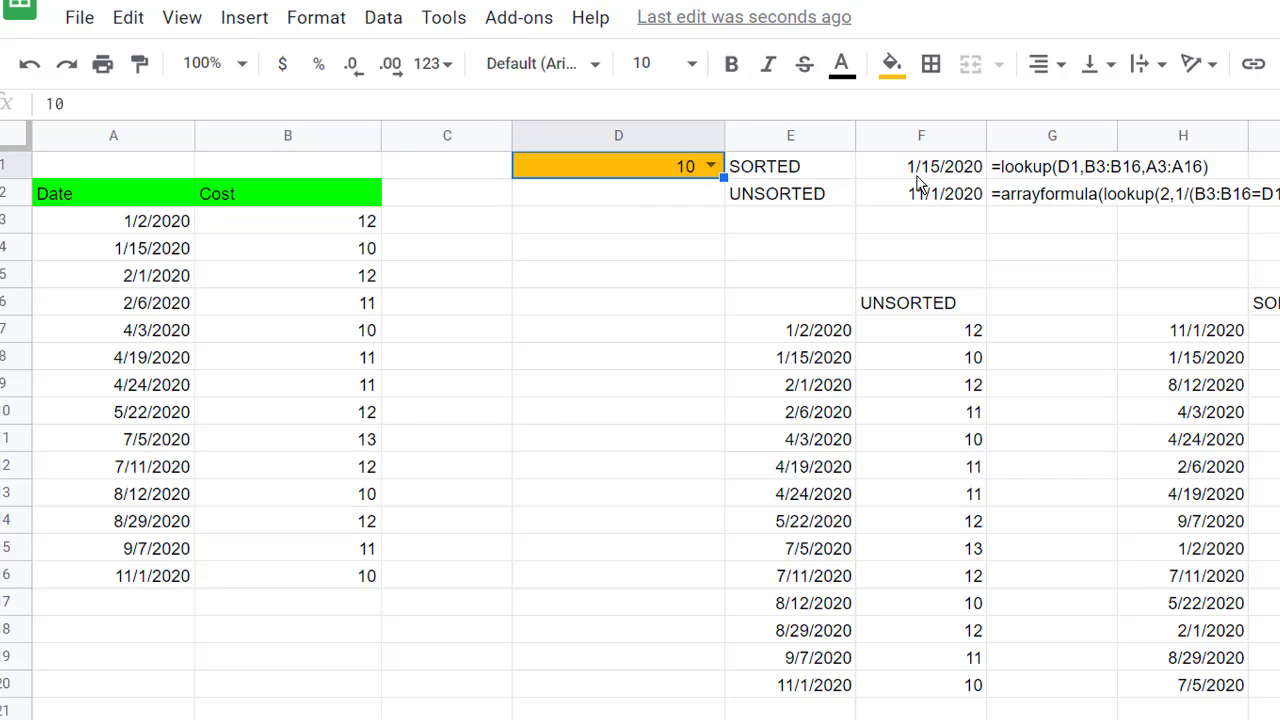
left_click(150, 578)
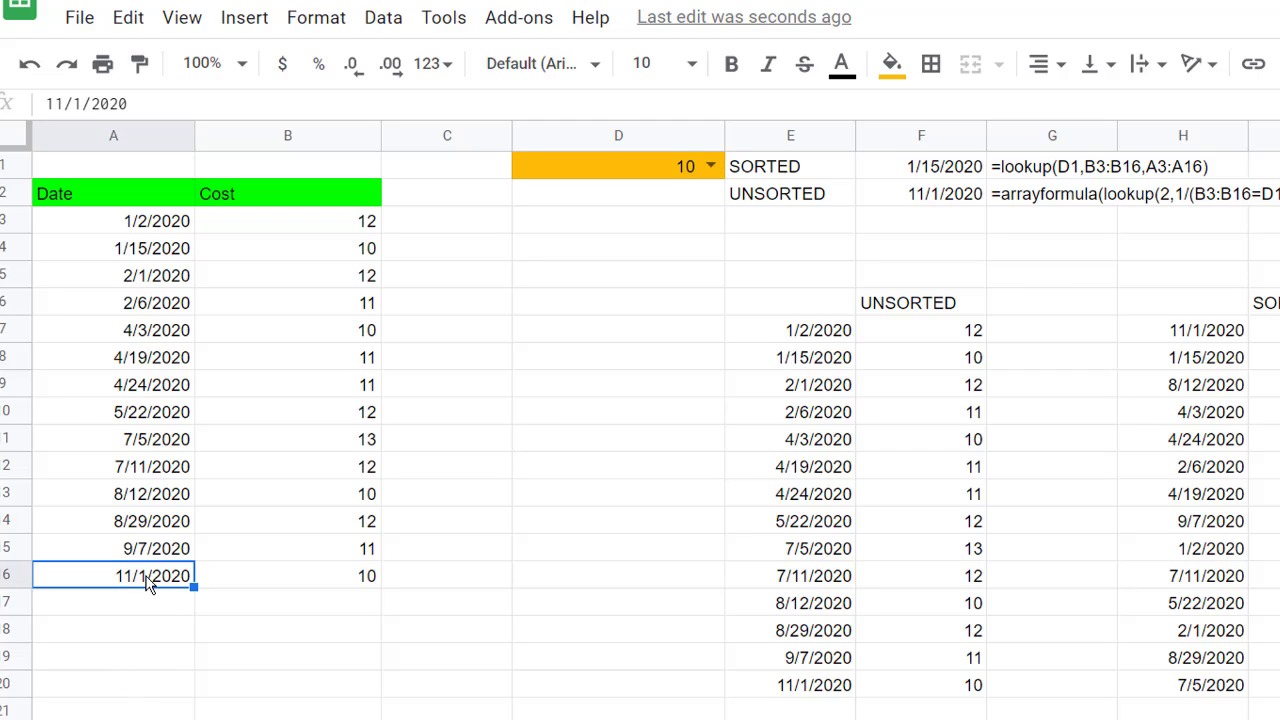
left_click(246, 578)
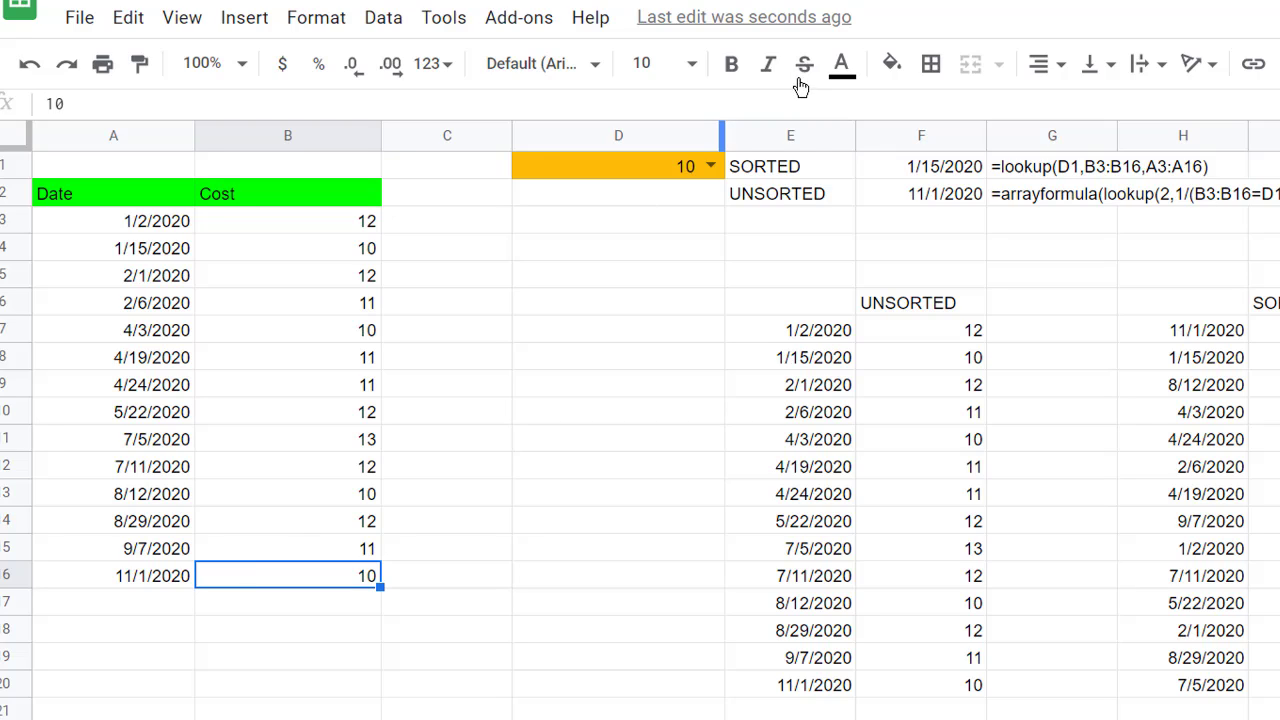
Review the SORTED and UNSORTED labels in E1 and E2 against the cost values in B3:B16
left_click(808, 166)
left_click(800, 197)
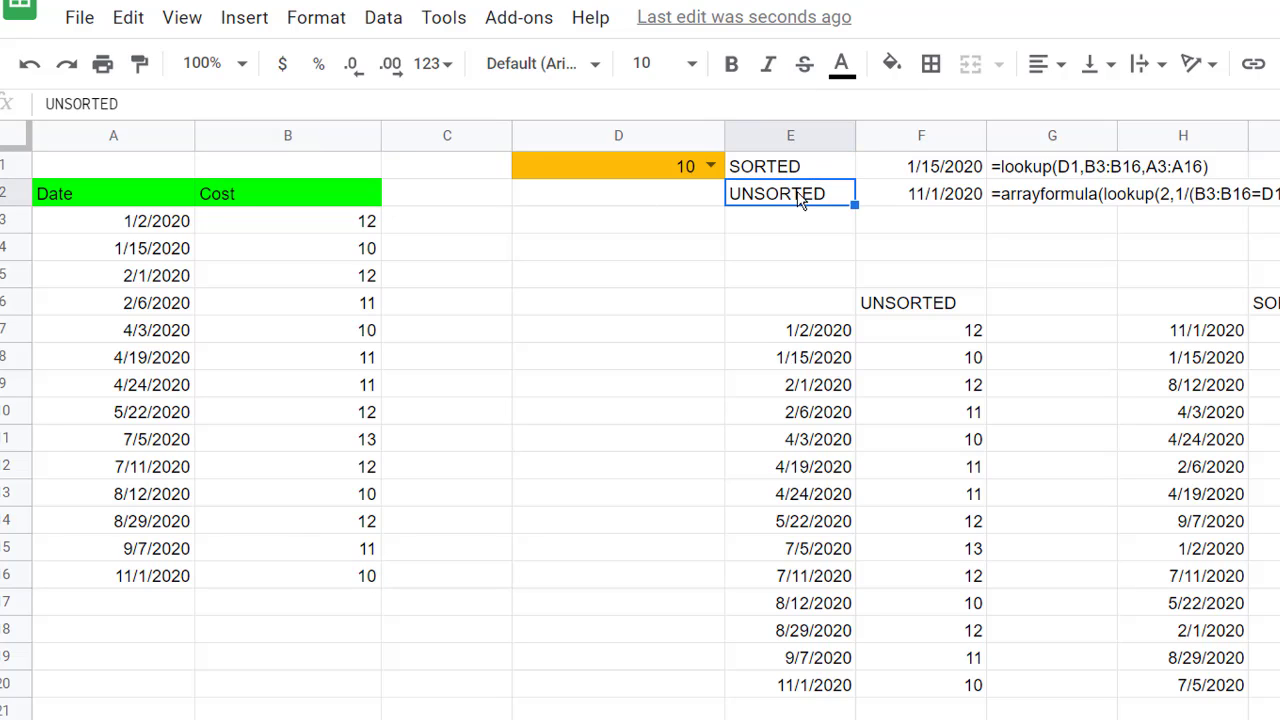
left_click_drag(288, 220, 290, 576)
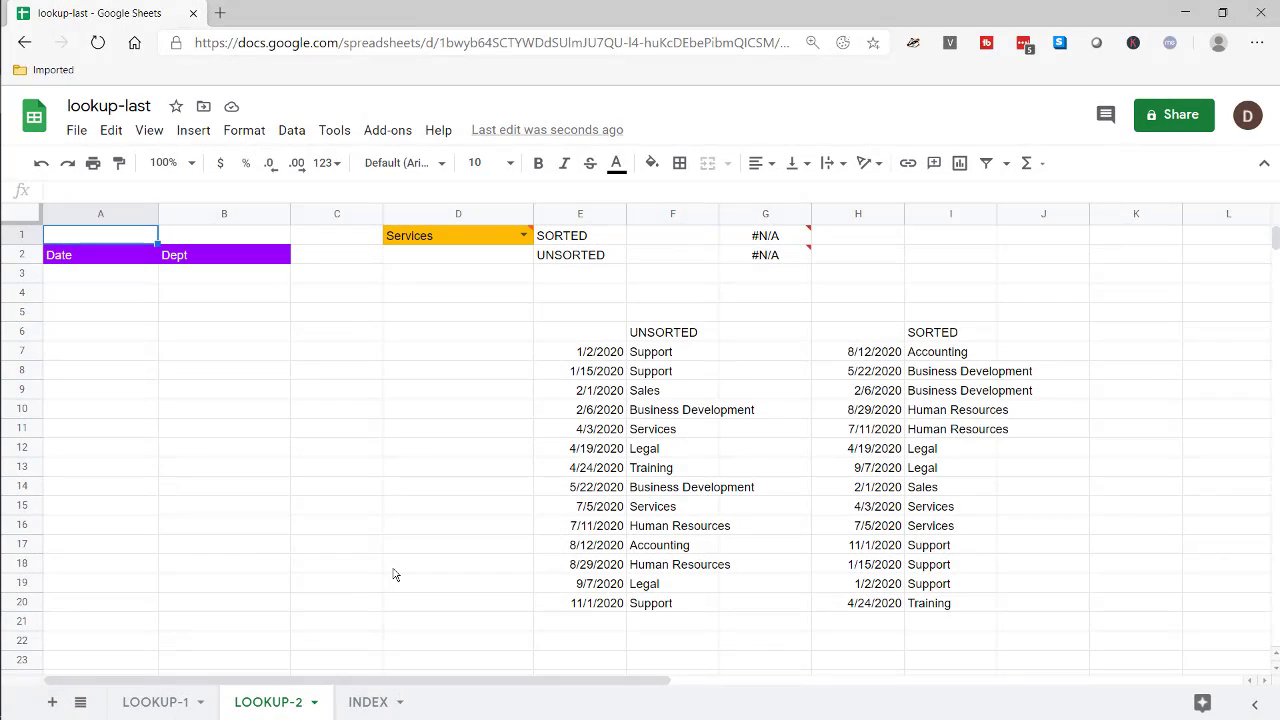
Copy the sorted data H7:I20 on the LOOKUP-2 sheet into the Date and Dept table starting at A3
left_click_drag(850, 358, 935, 605)
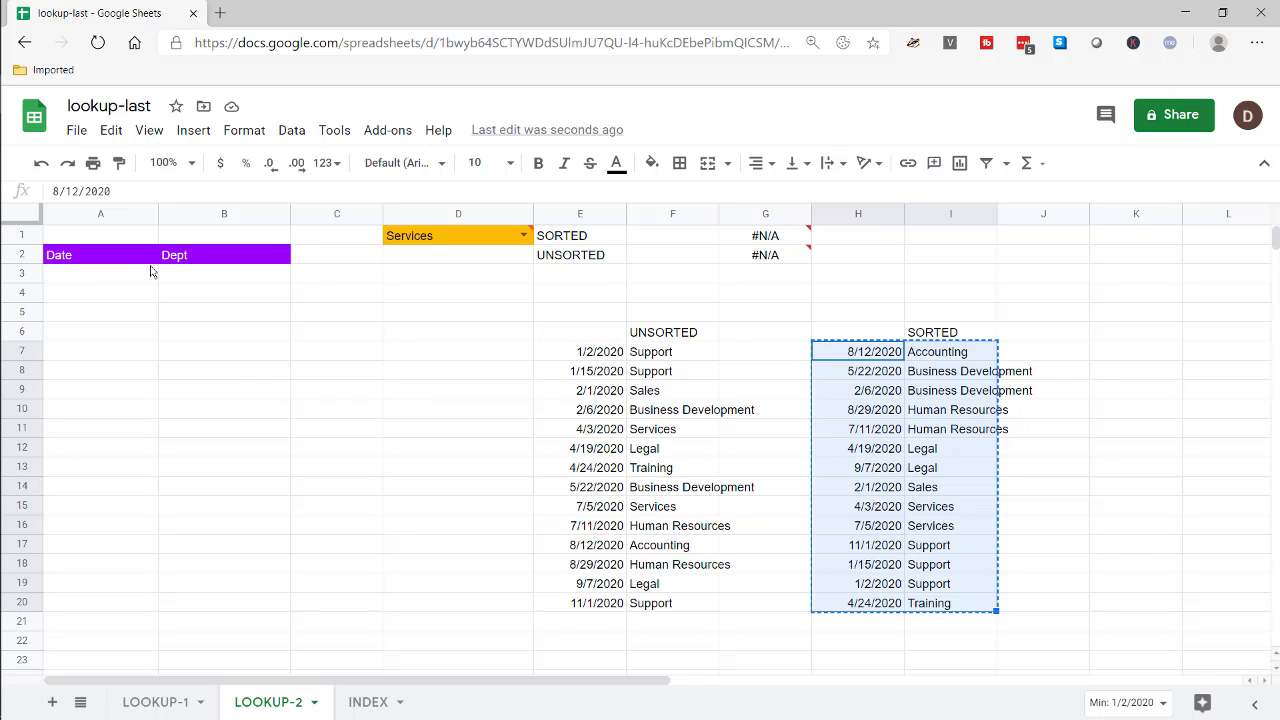
key("ctrl+c")
left_click(113, 279)
key("ctrl+v")
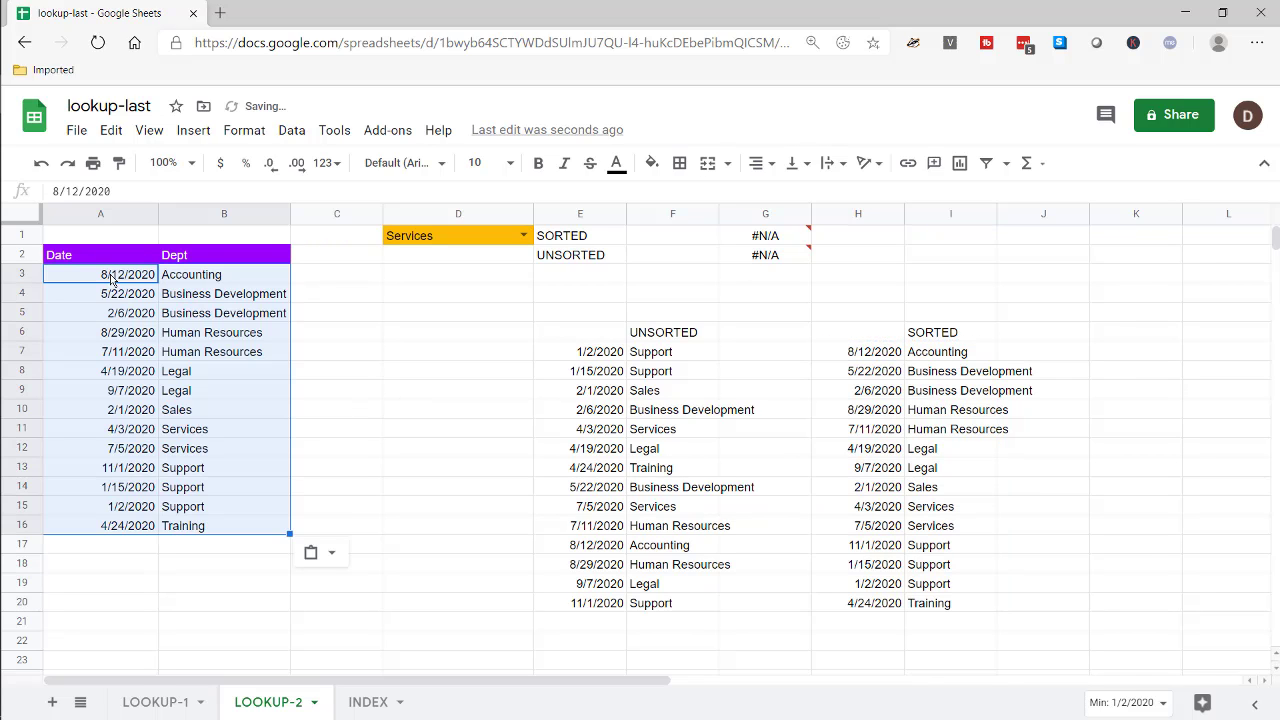
Enter the formula =lookup(D1,B3:B16,A3:A16) in F1 to return the last date for the department in D1
left_click(677, 241)
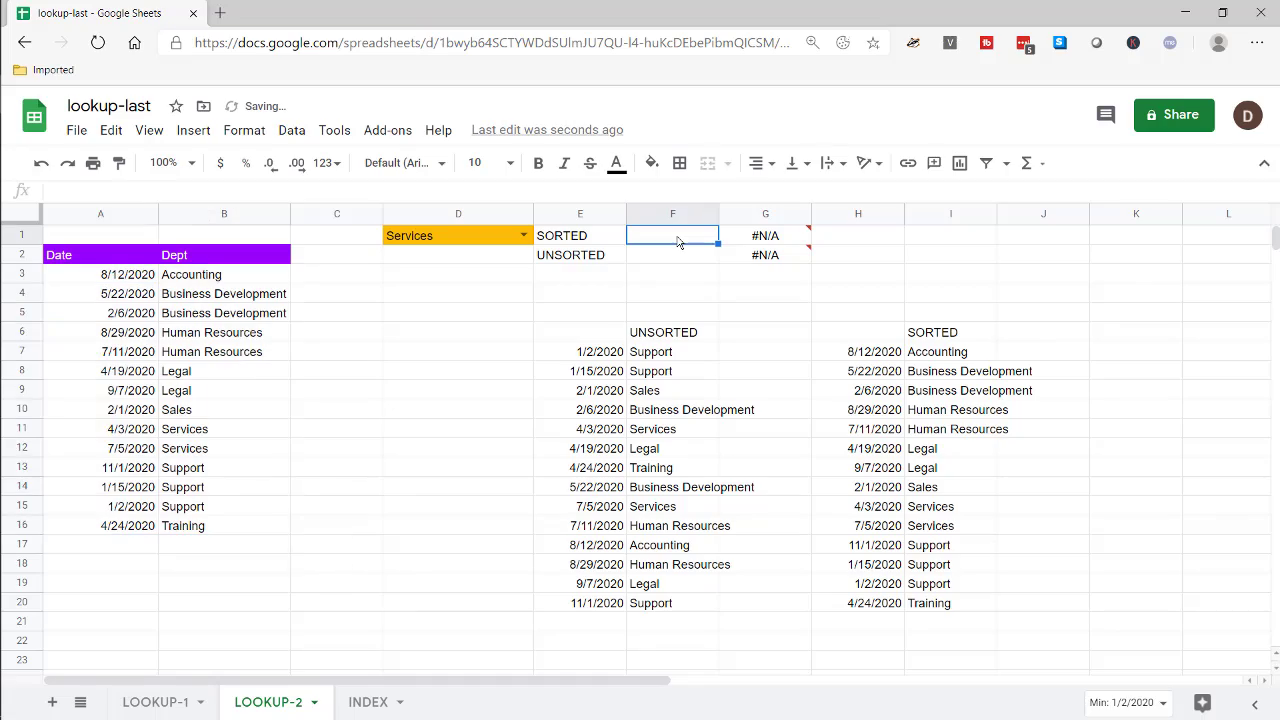
type("=lookup")
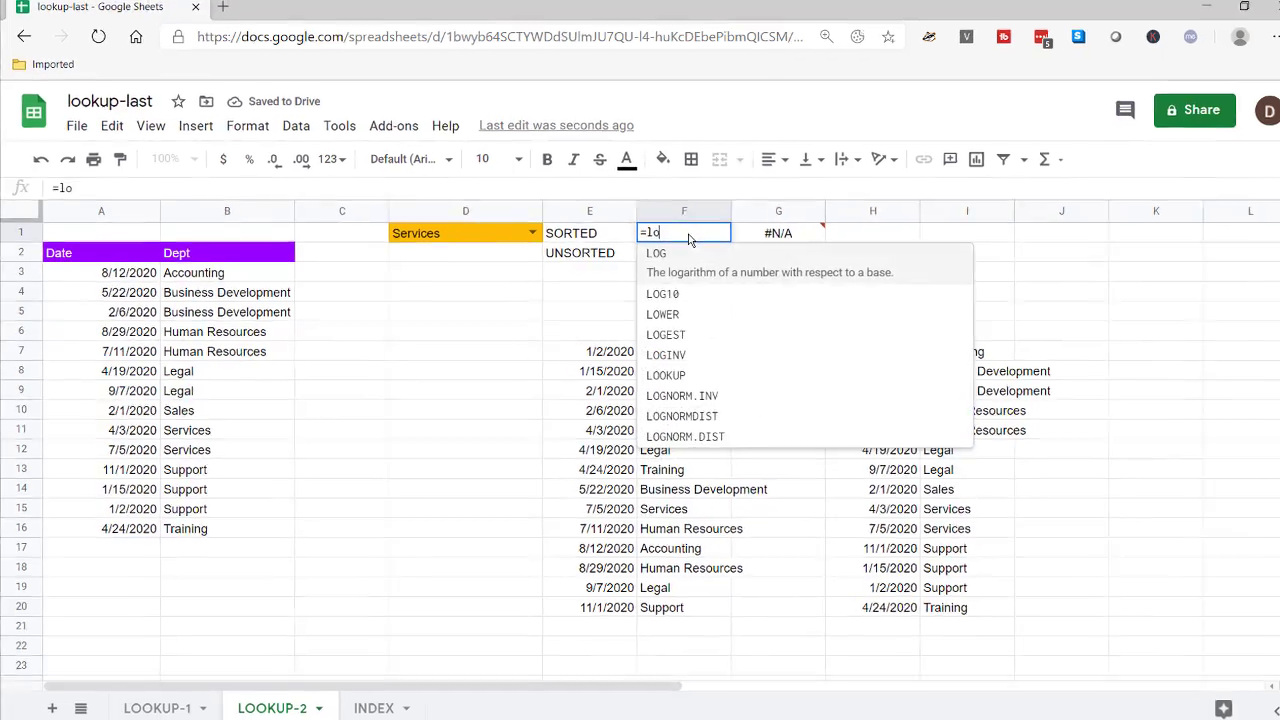
type("(")
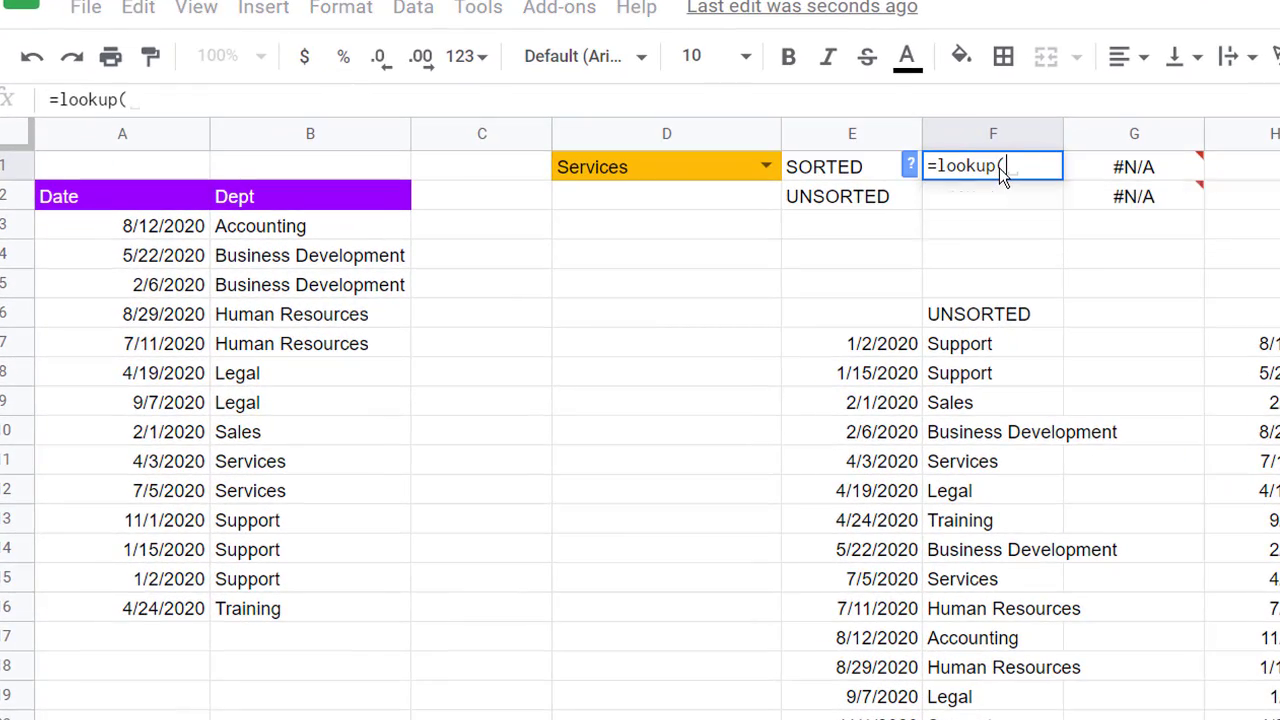
left_click(684, 167)
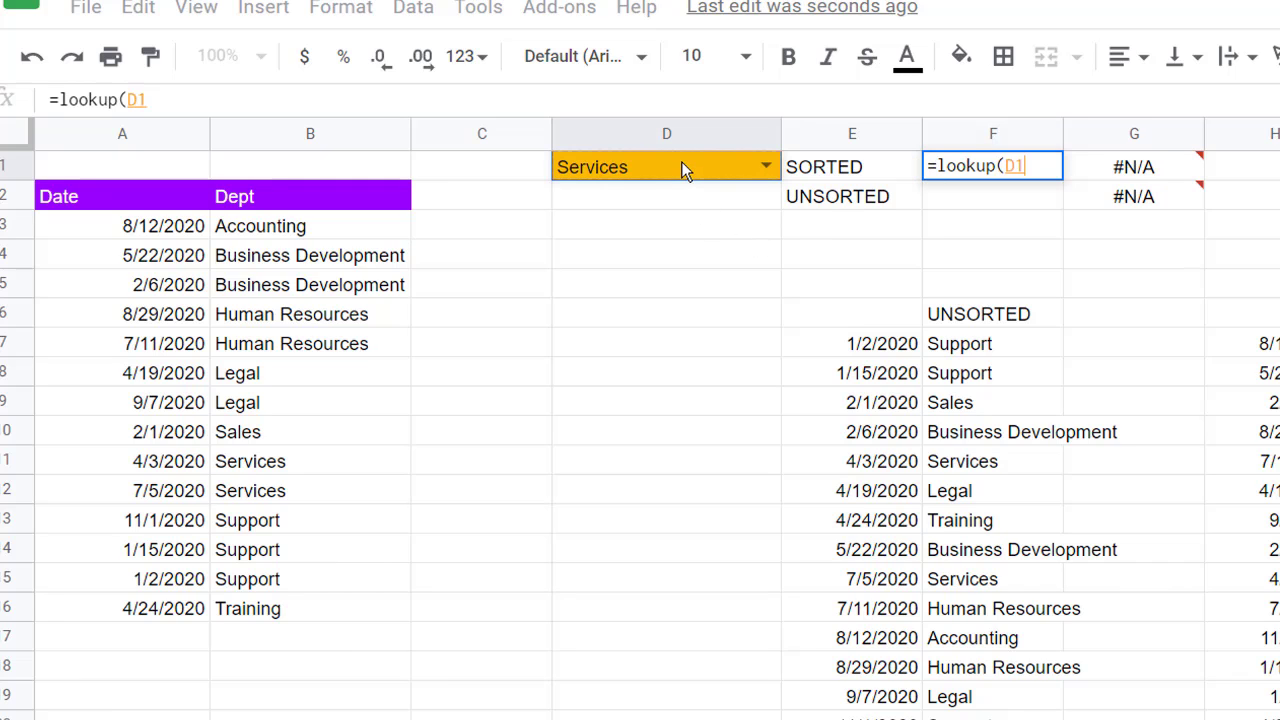
type(",")
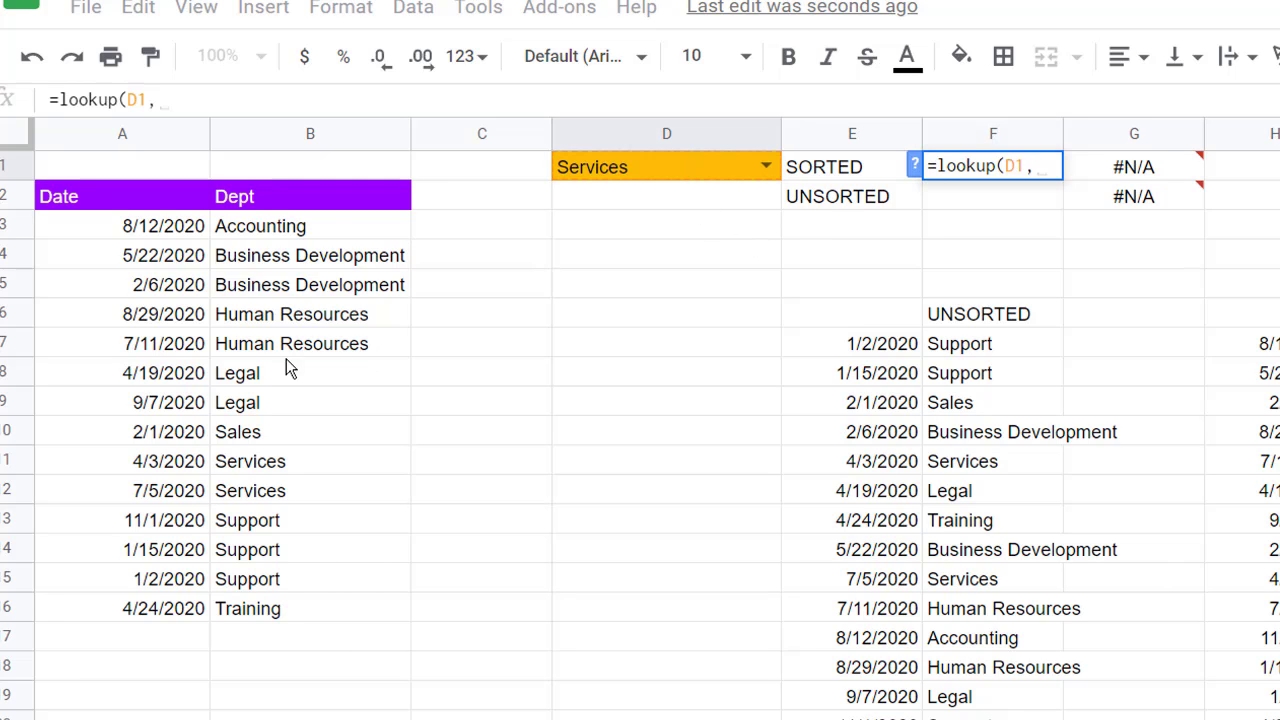
left_click_drag(316, 223, 293, 609)
type(",")
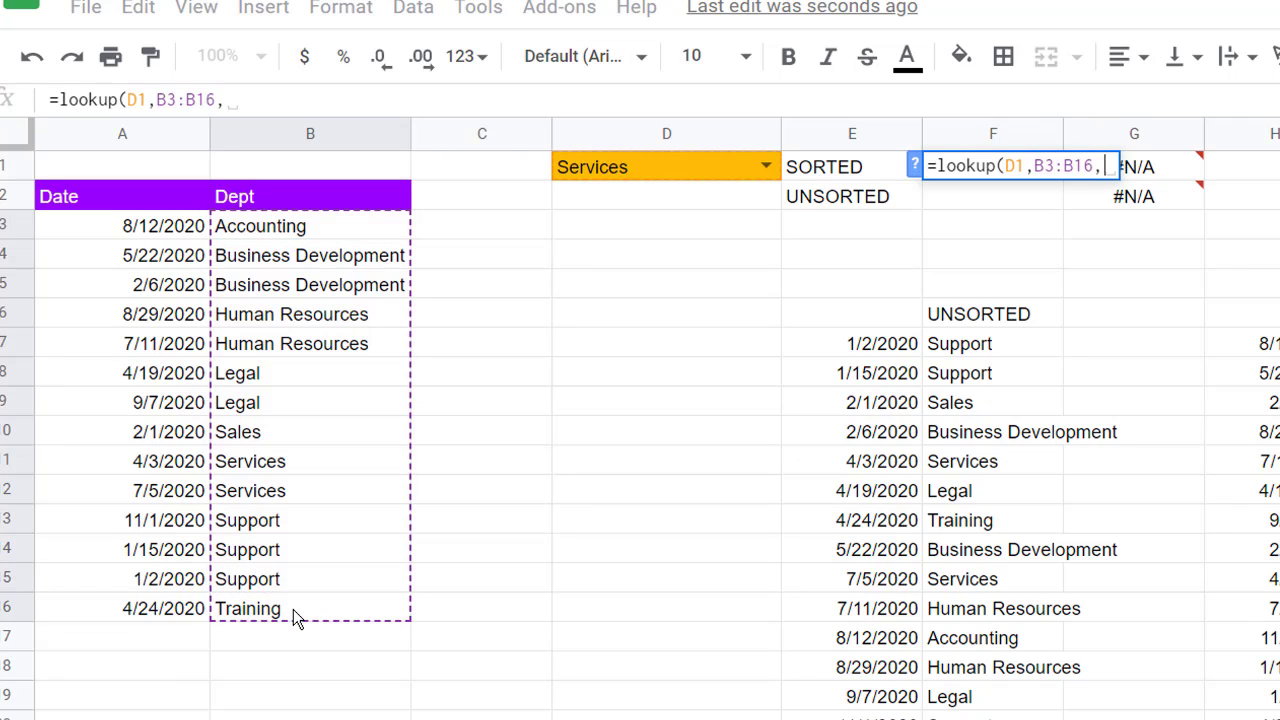
mouse_move(180, 230)
left_mouse_down()
mouse_move(100, 560)
mouse_move(114, 608)
left_mouse_up()
key("Return")
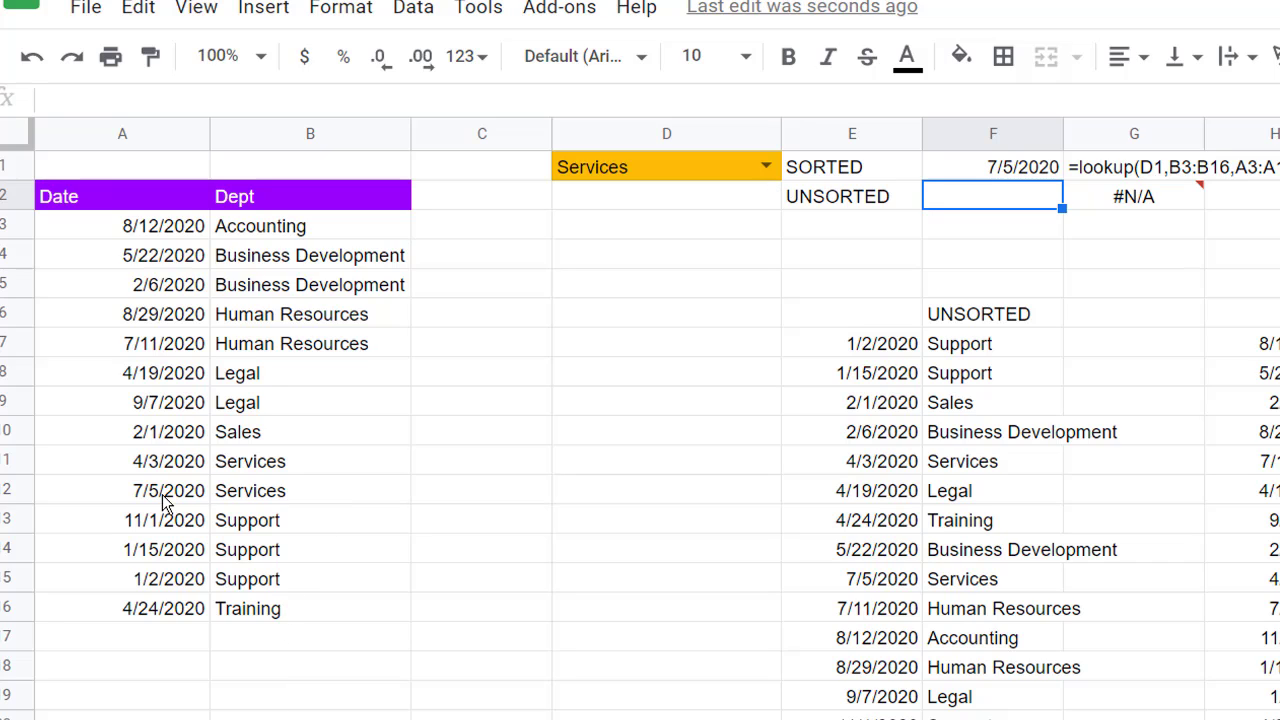
Set the department in D1 to Support and replace the Date and Dept table from A3 with the unsorted data E7:F20
left_click(776, 167)
left_click(660, 423)
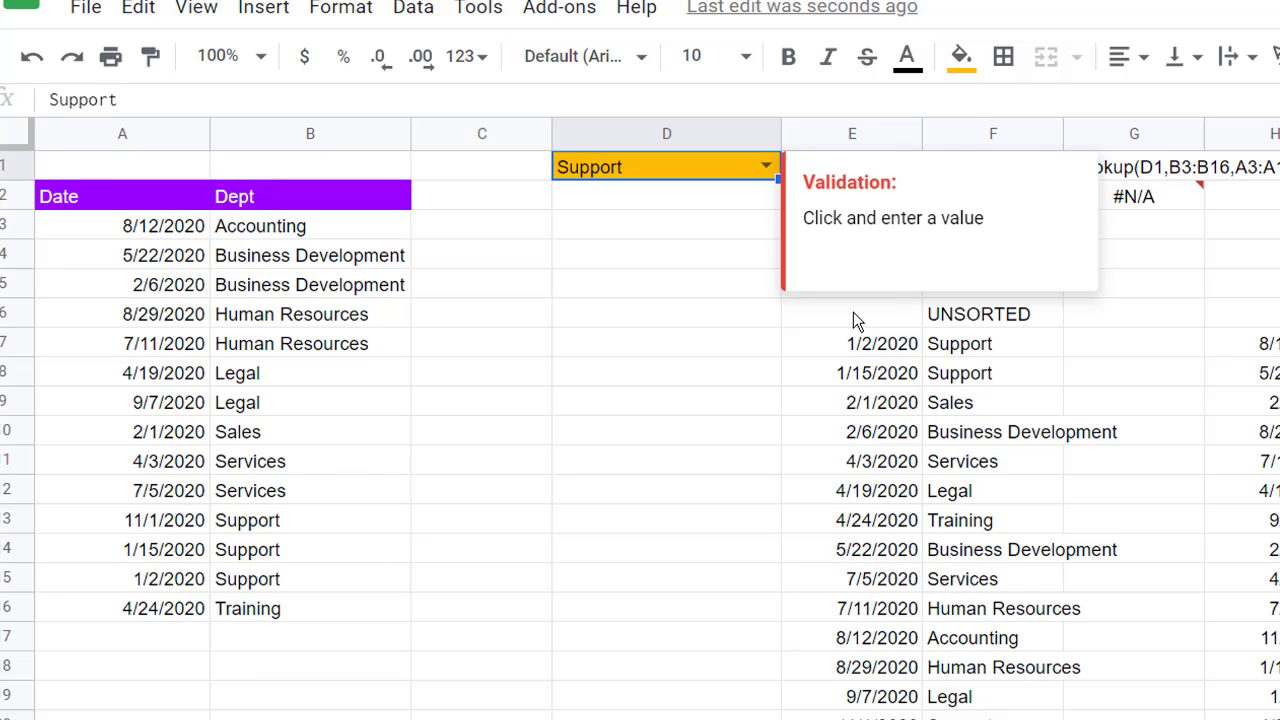
left_click(866, 347)
left_click_drag(915, 455, 937, 718)
key("ctrl+c")
left_click(183, 229)
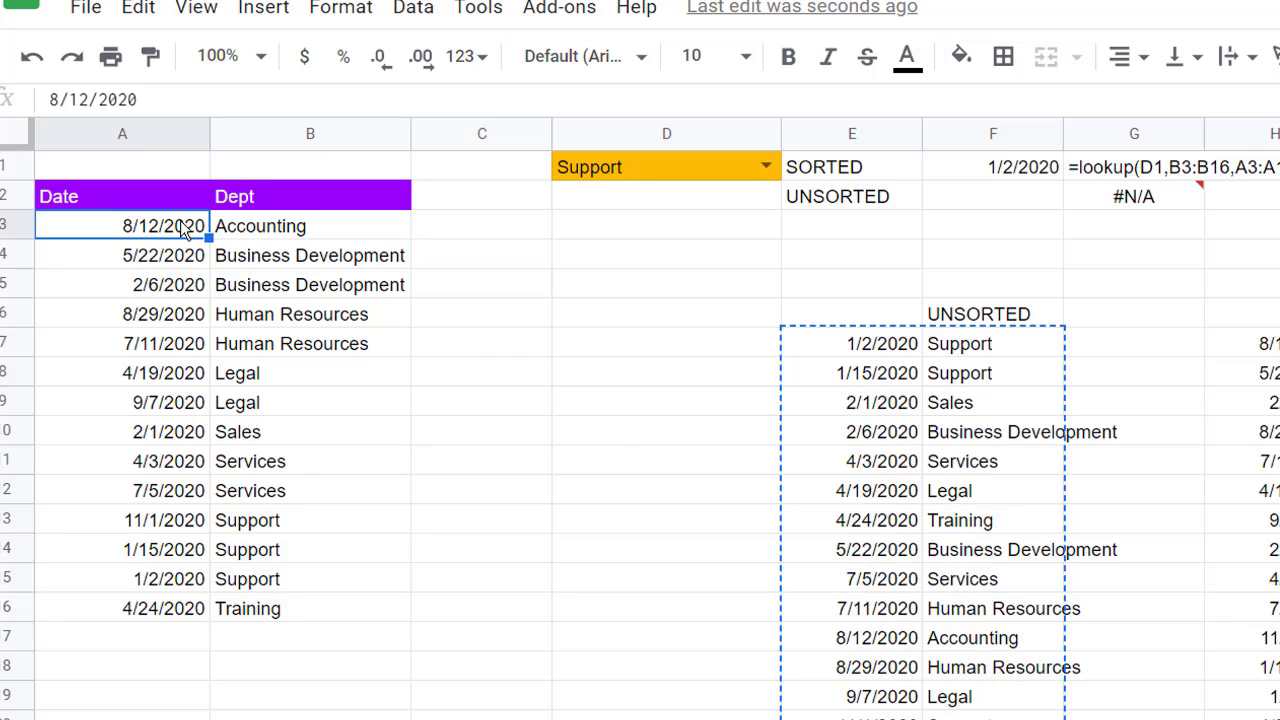
key("ctrl+v")
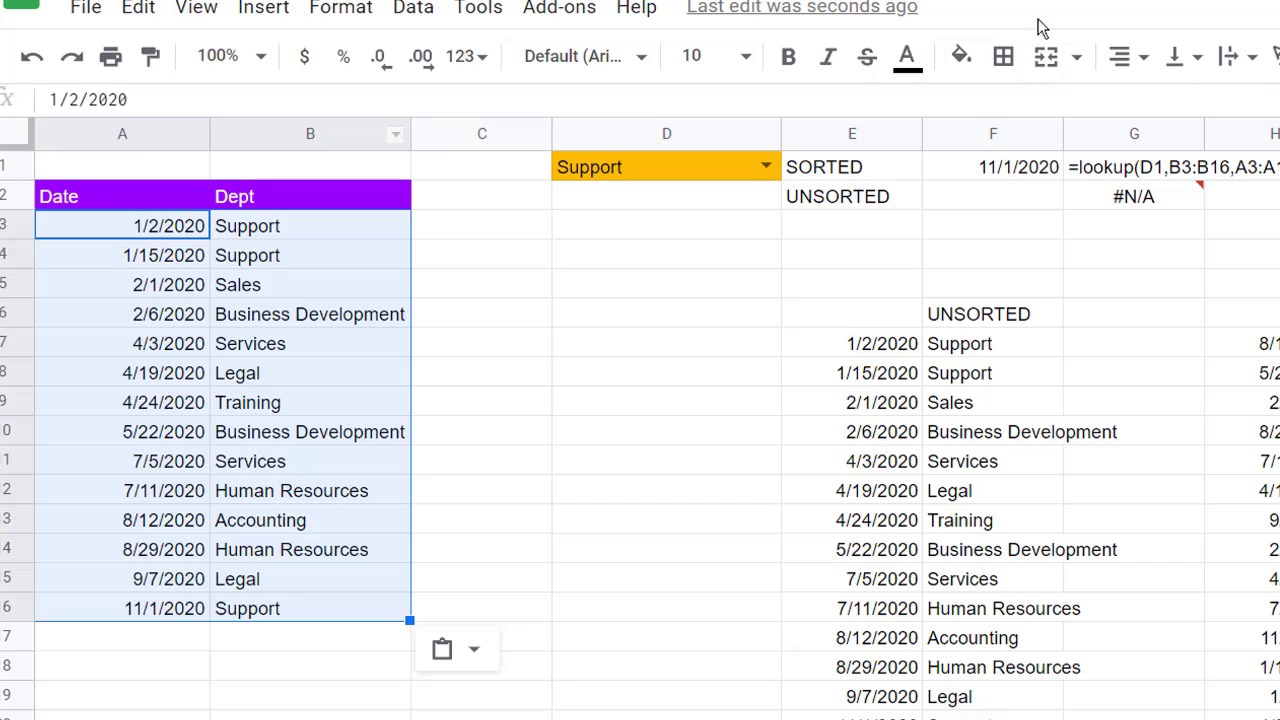
Start an ARRAYFORMULA in F2 containing lookup(2,1/B3:B16=D1) to match the department against the unsorted list
left_click(977, 199)
type("=")
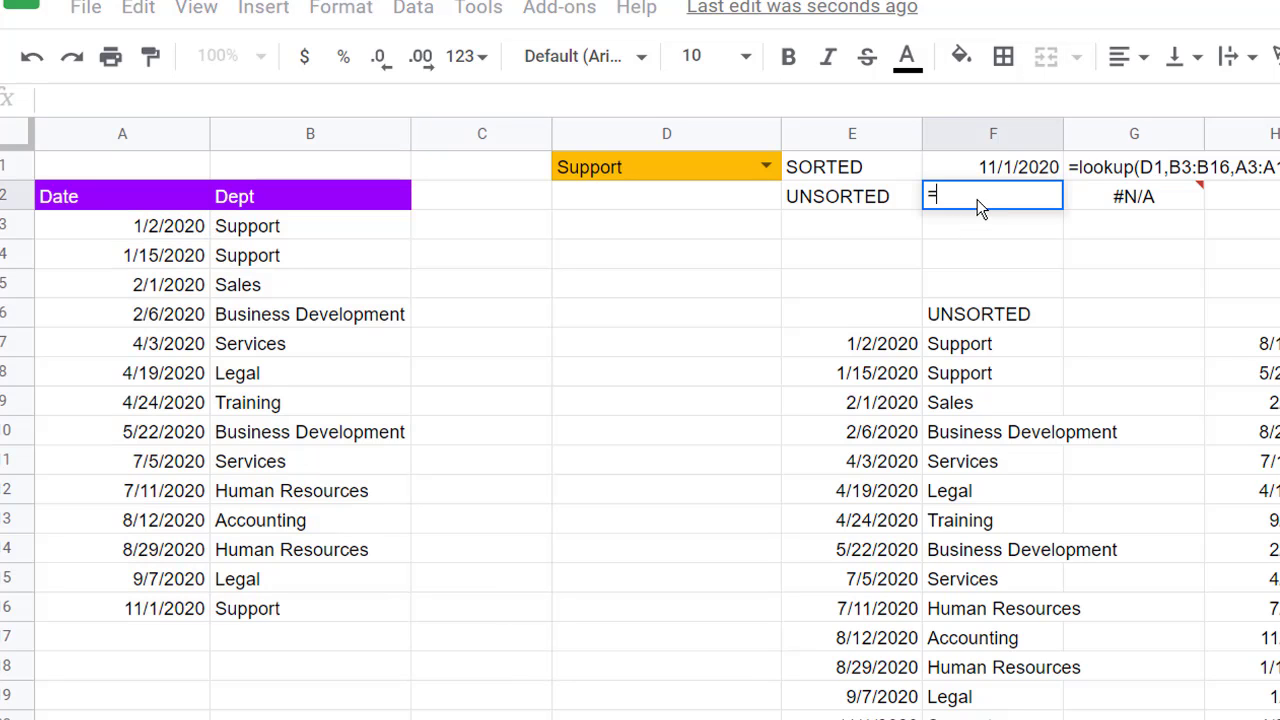
type("arr")
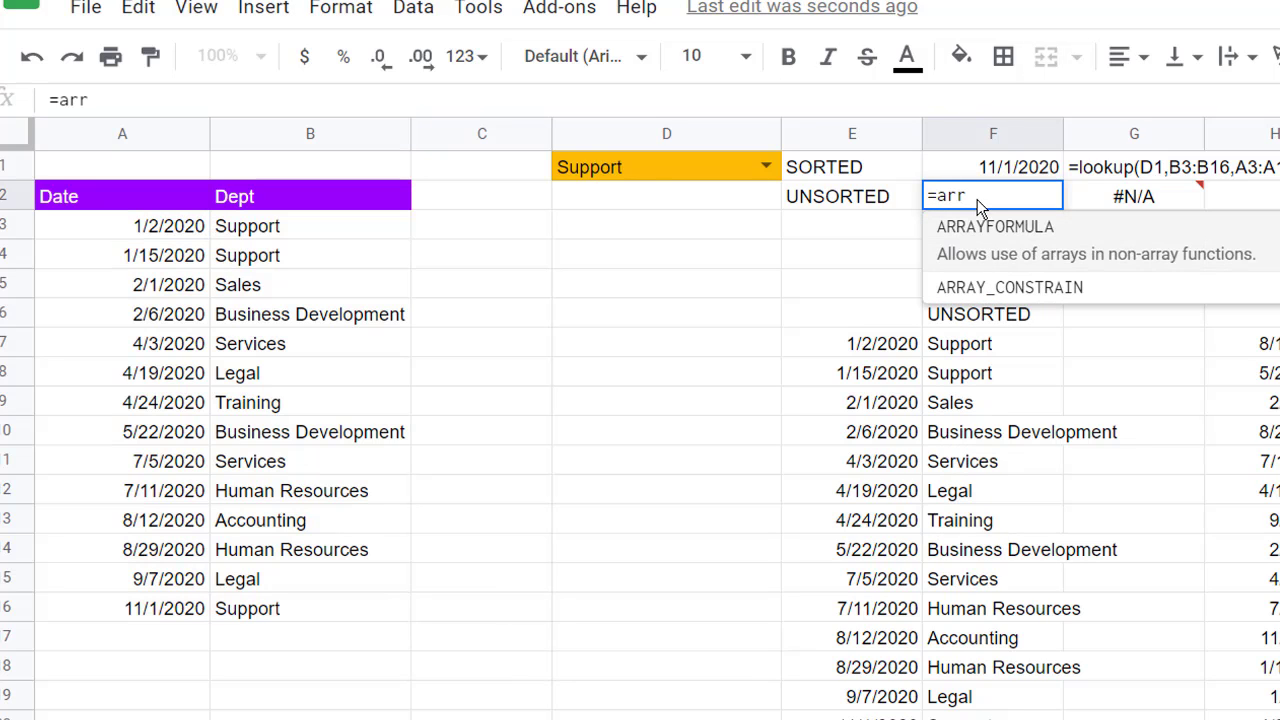
left_click(1015, 251)
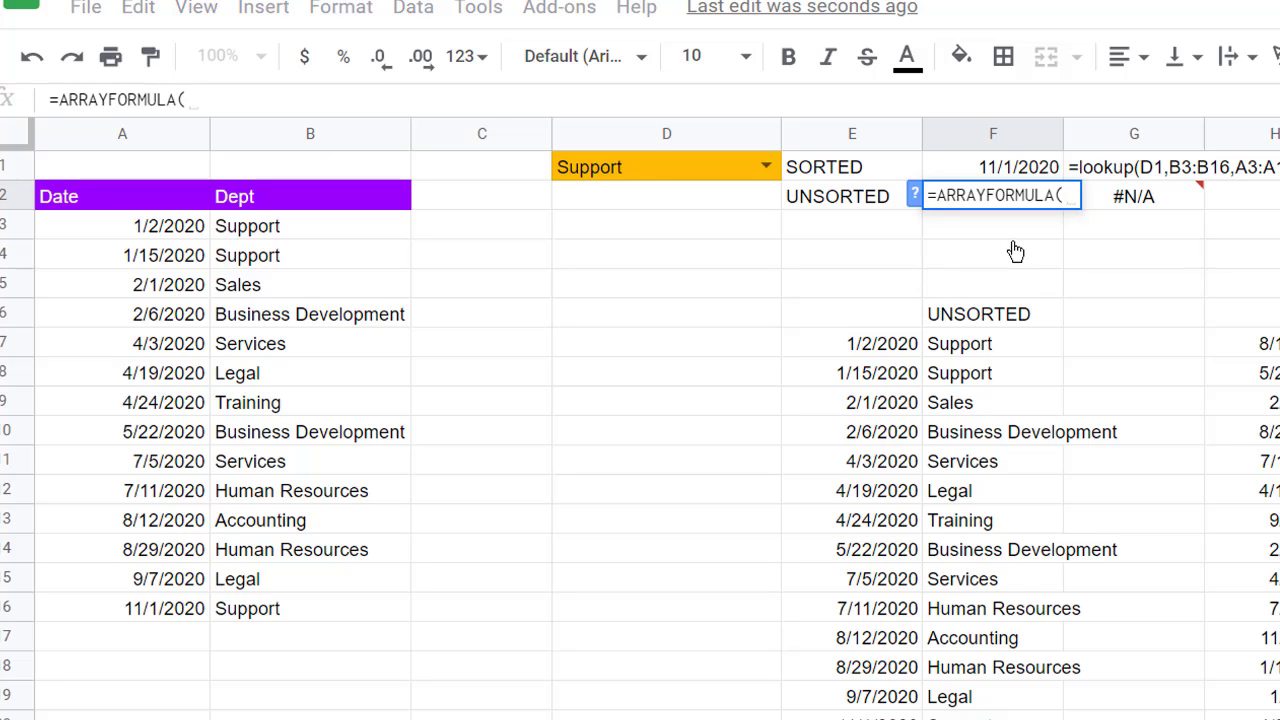
type("lookup")
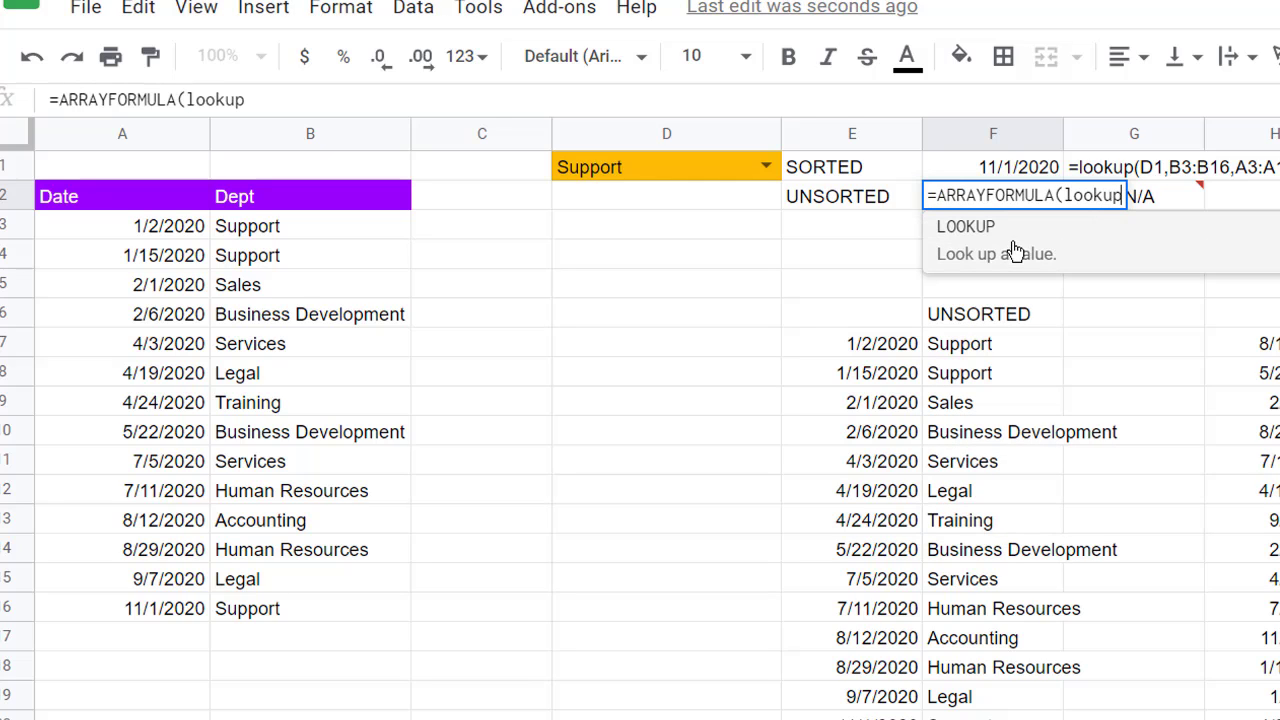
type("(")
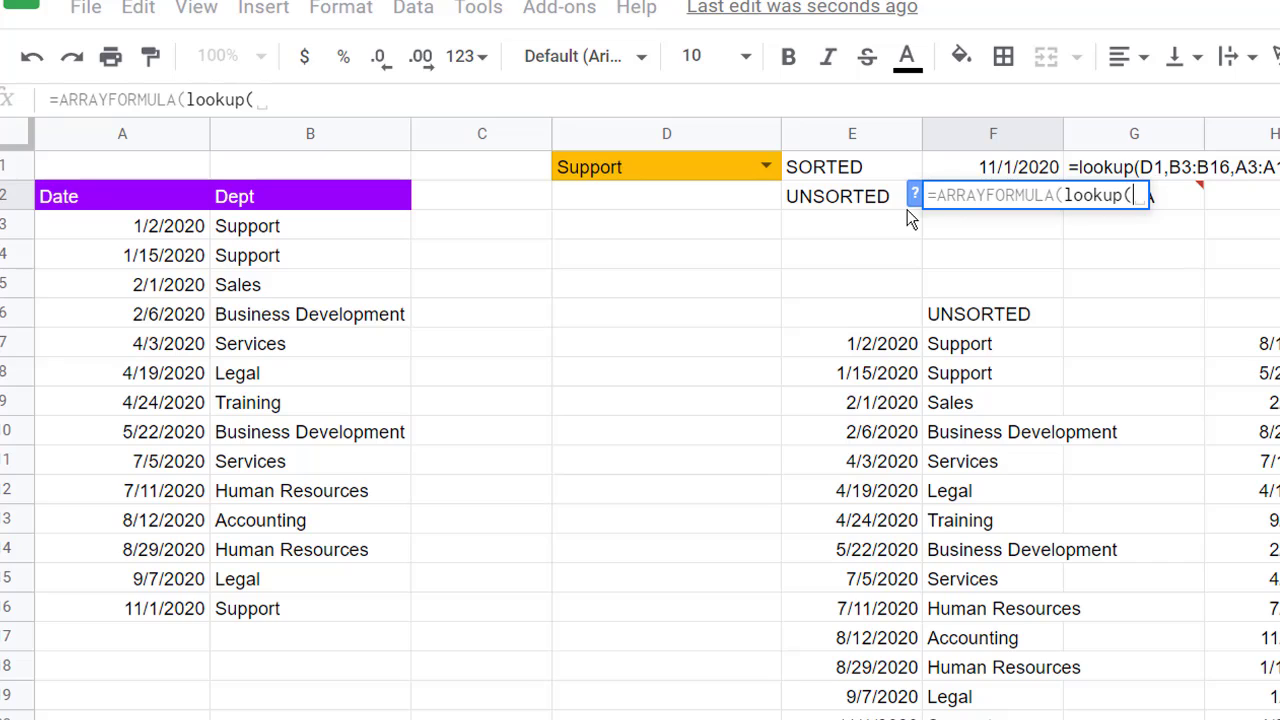
type("2,")
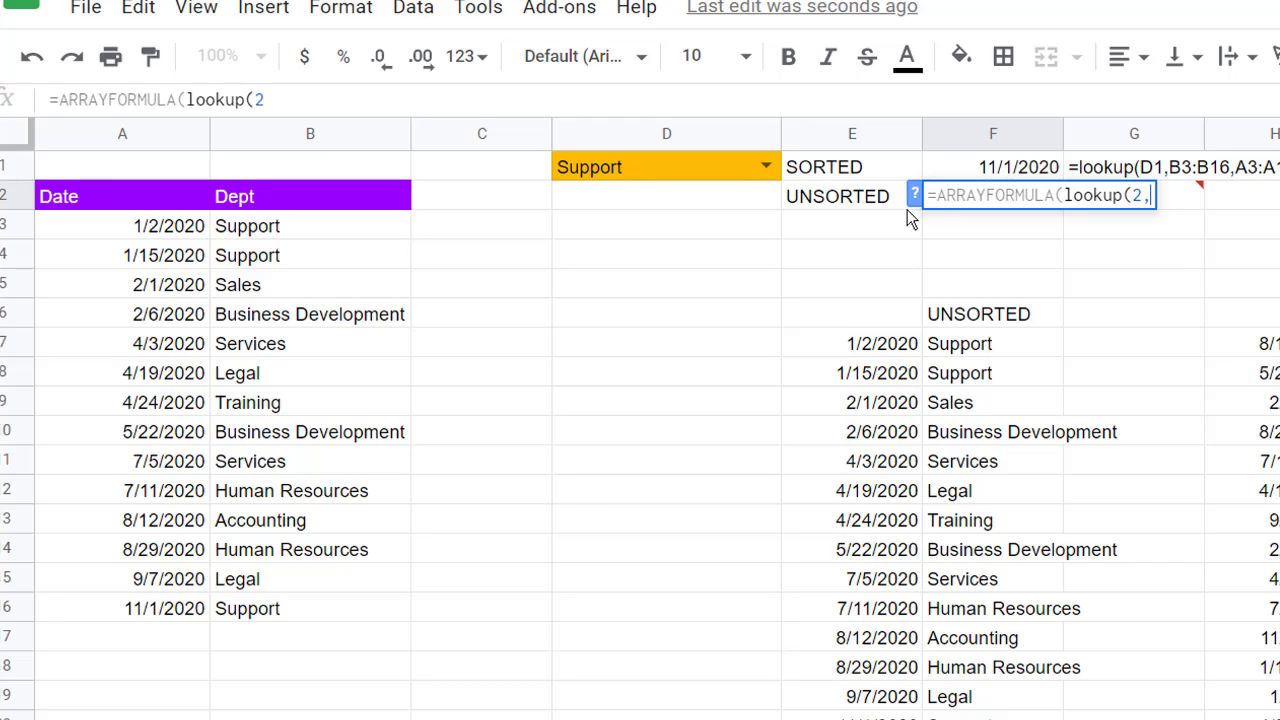
type("1/")
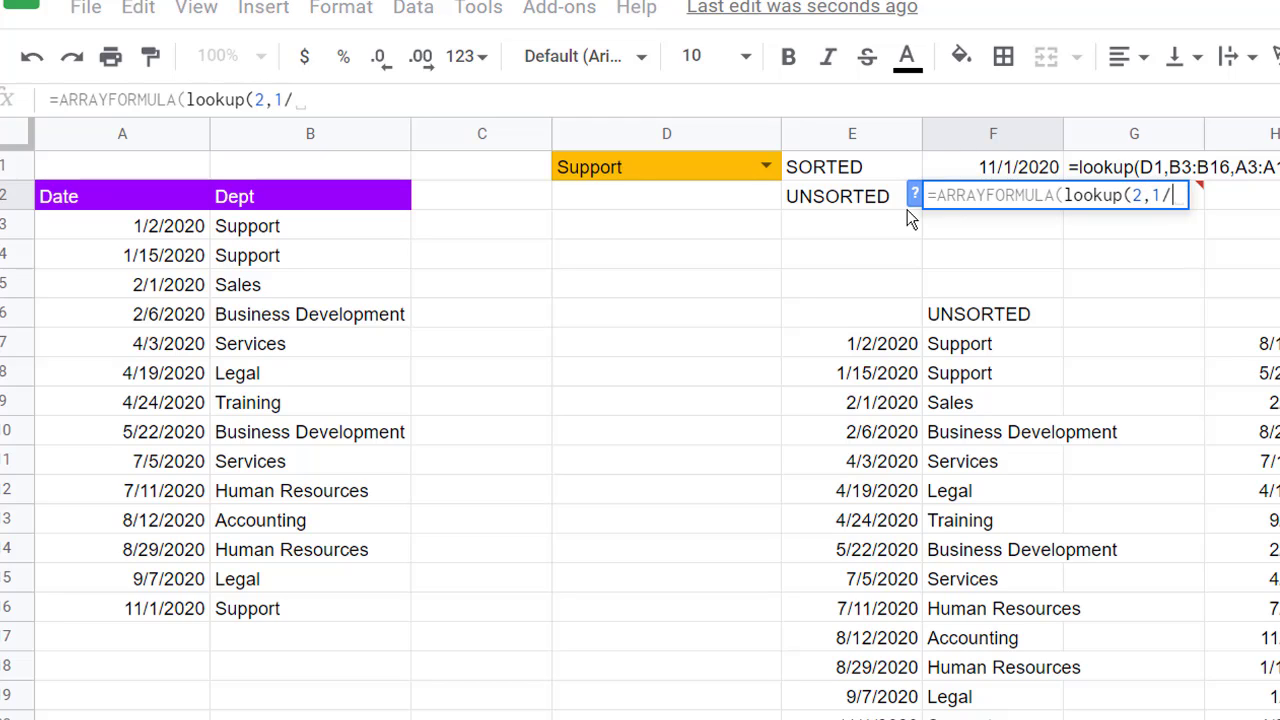
left_click_drag(350, 231, 345, 612)
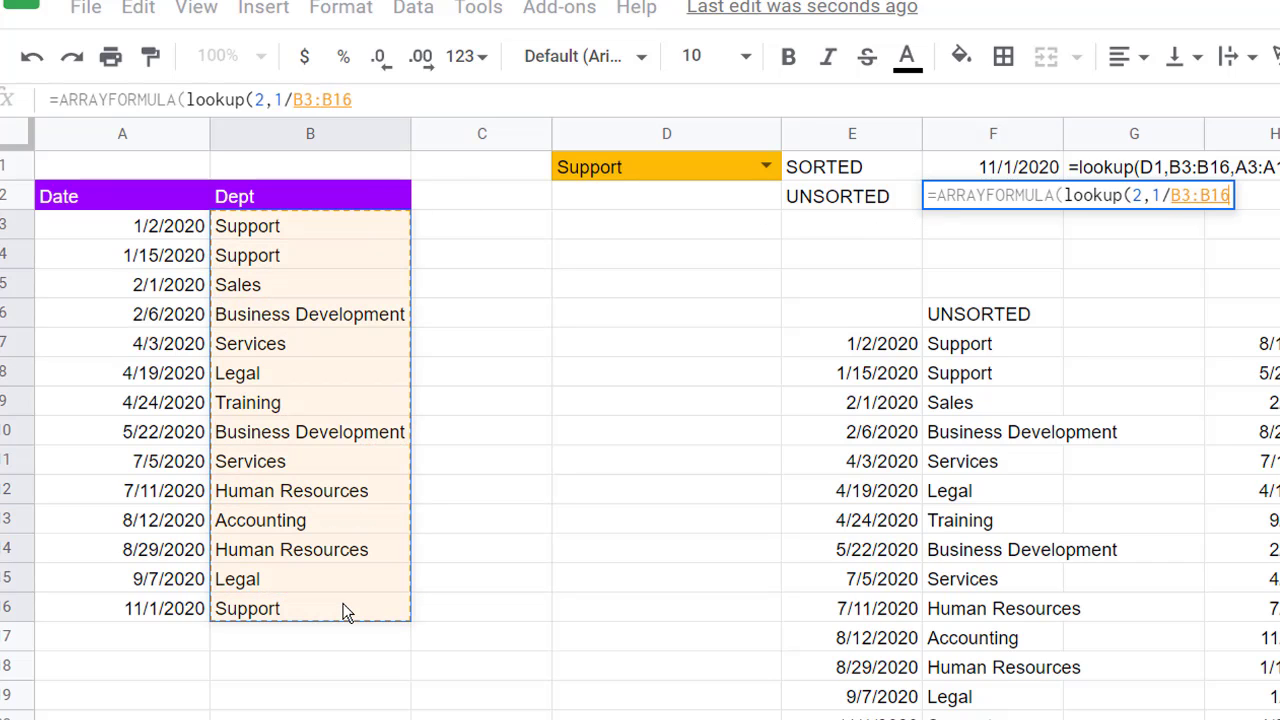
type("=")
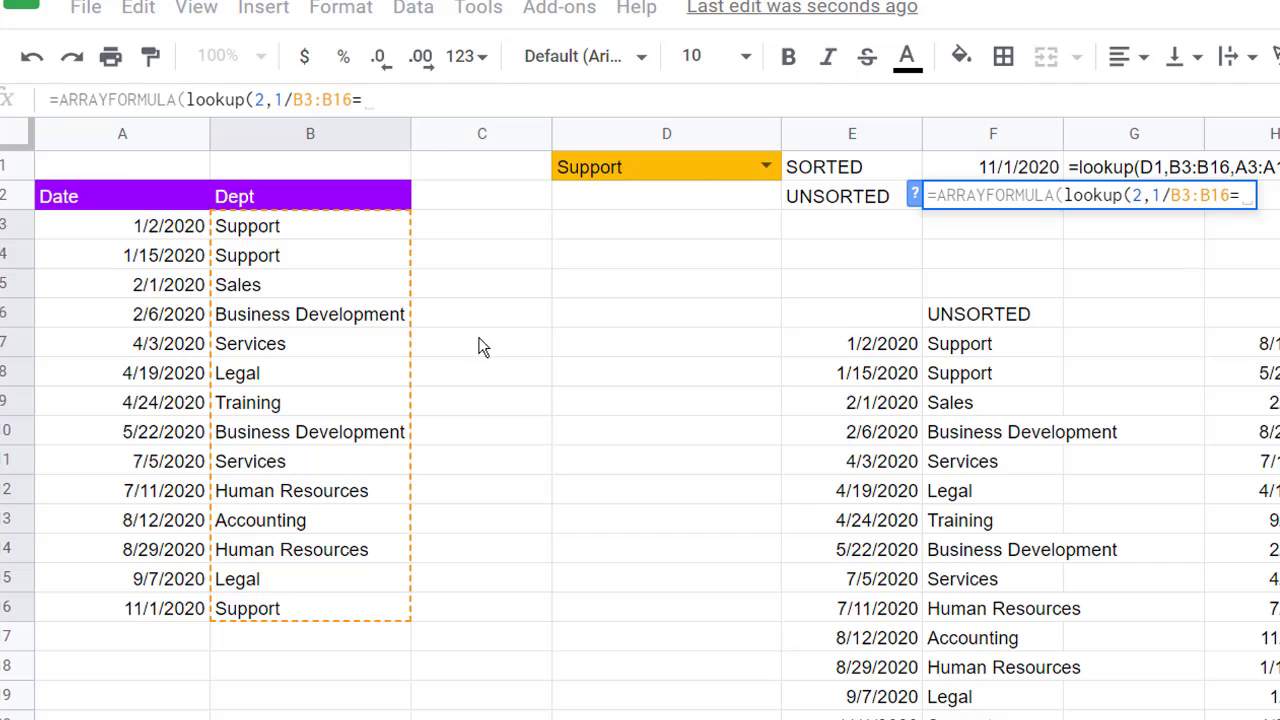
left_click(694, 167)
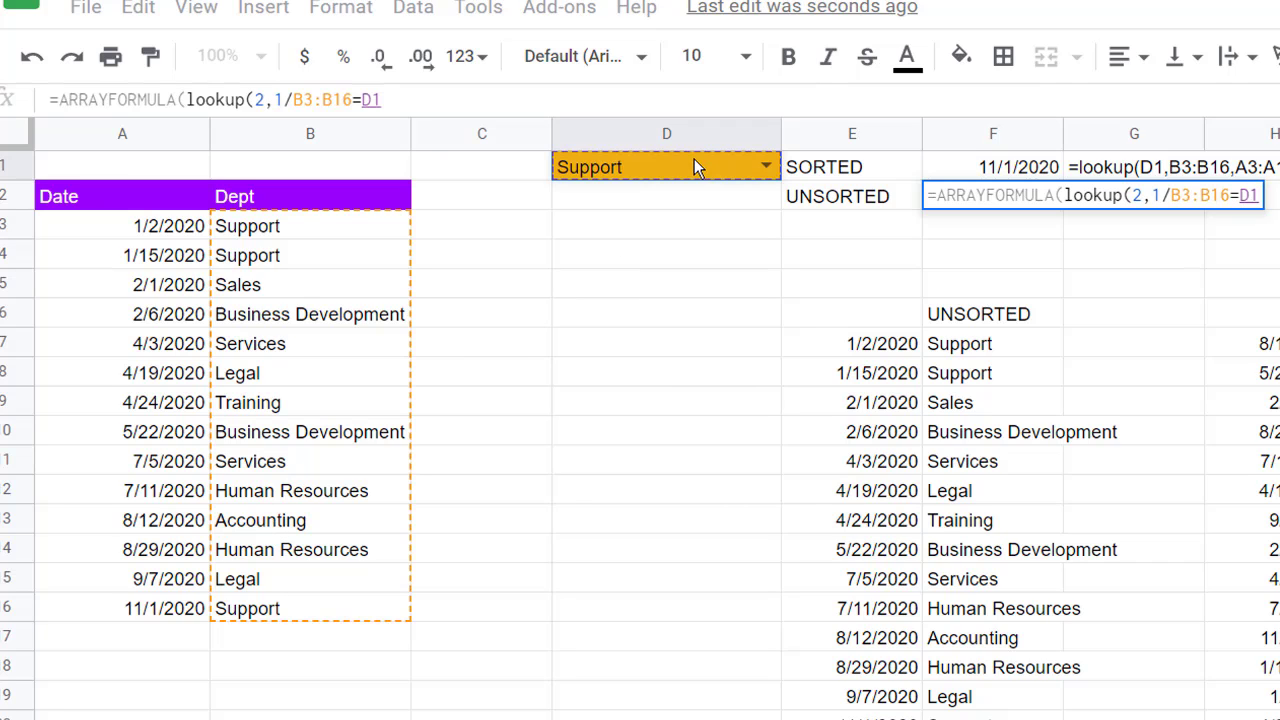
type(")")
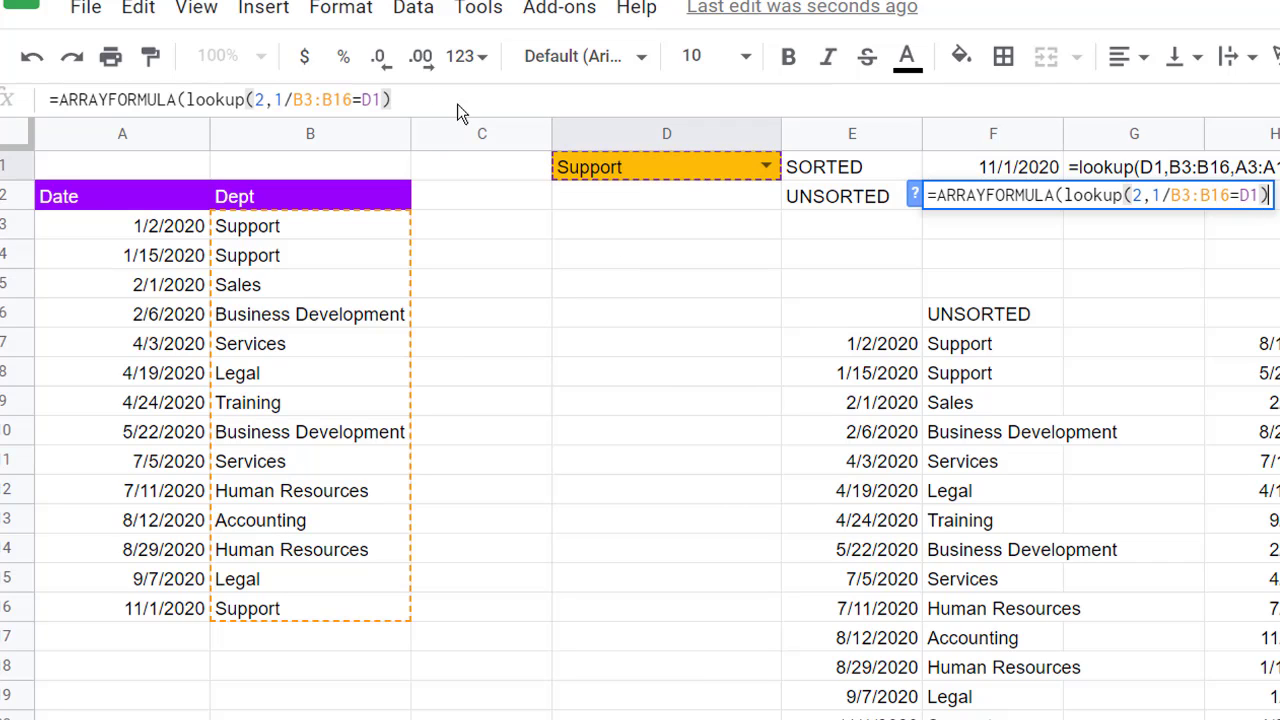
Enclose B3:B16=D1 in parentheses and complete the F2 formula as =ARRAYFORMULA(lookup(2,1/(B3:B16=D1),A3:A16))
left_click(296, 99)
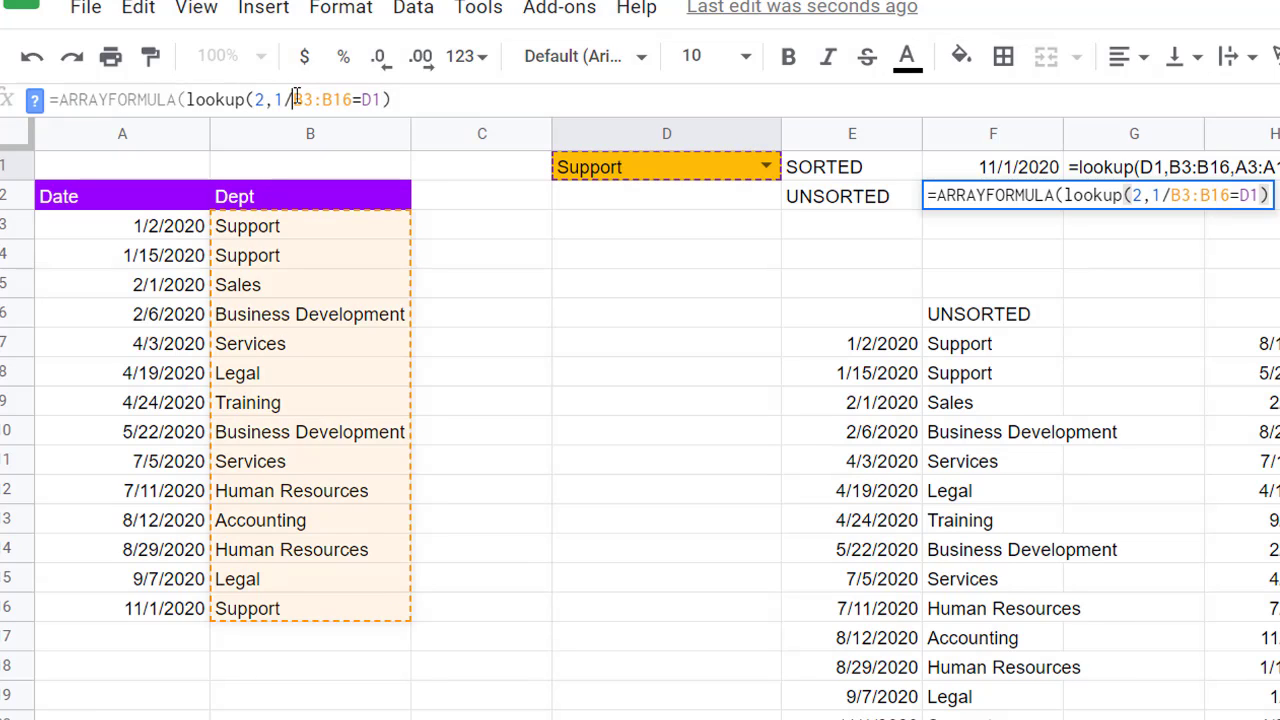
type("(")
left_click(443, 100)
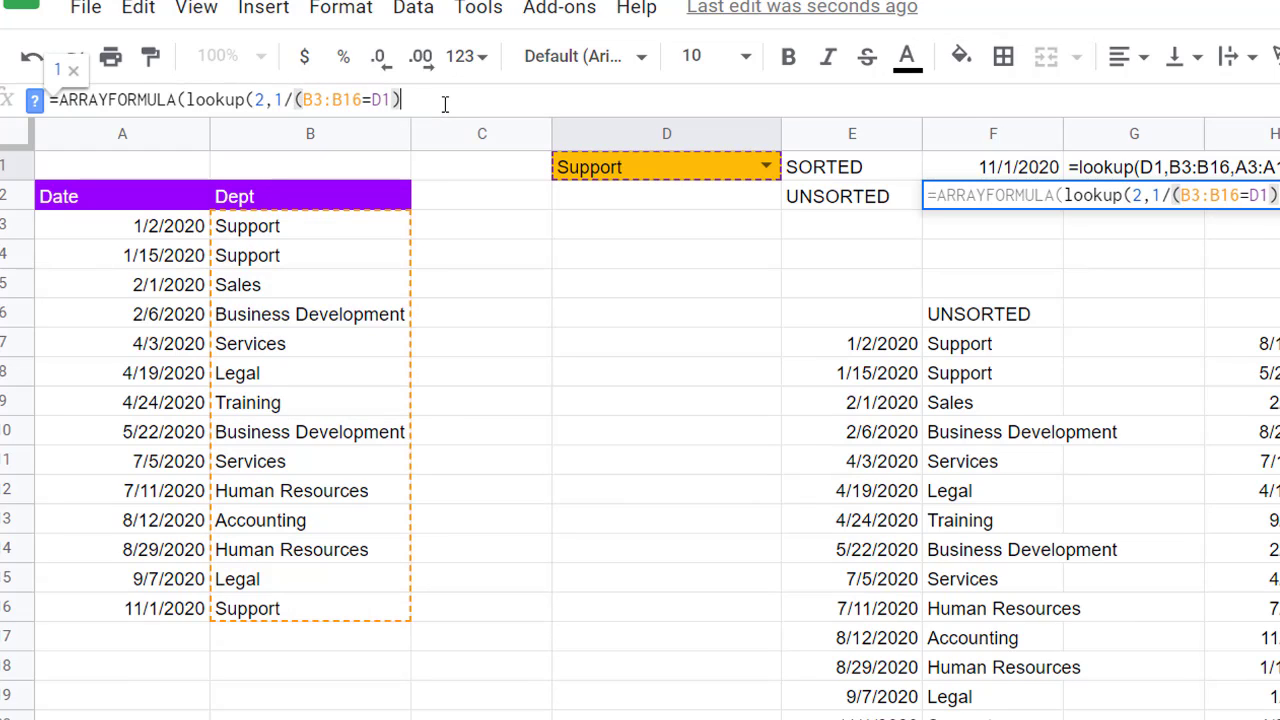
type(",")
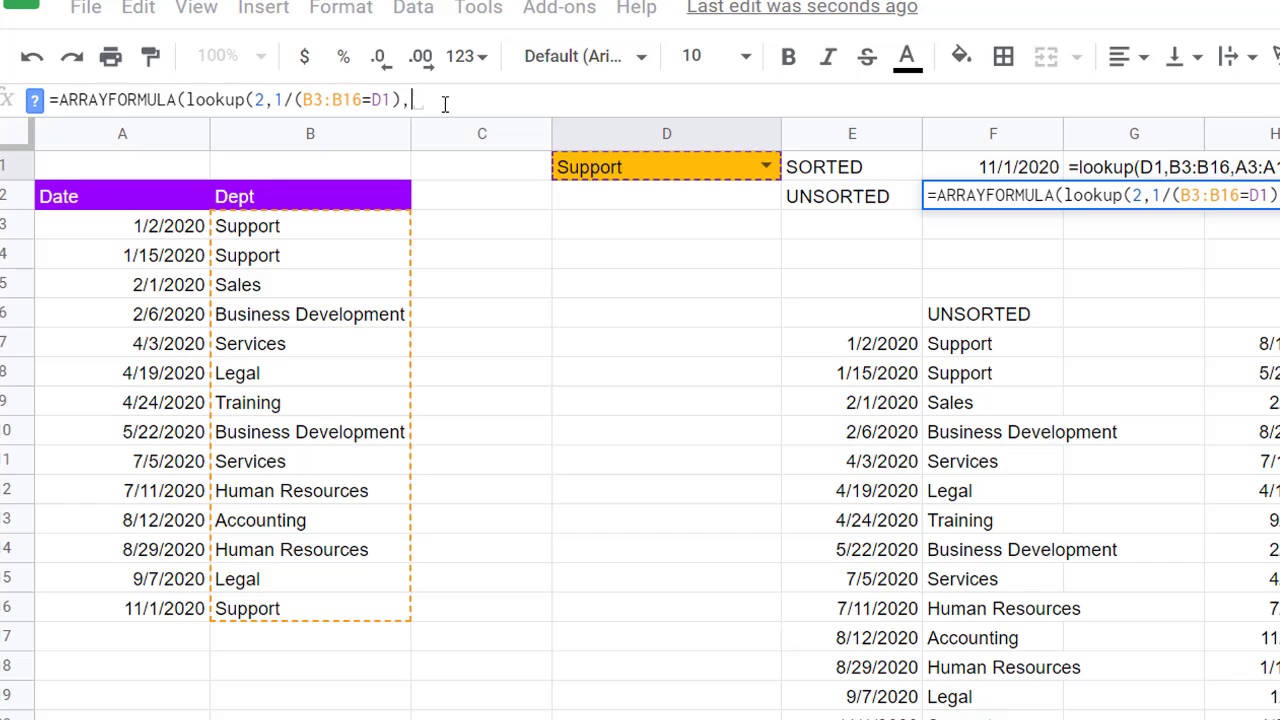
left_click_drag(134, 226, 175, 615)
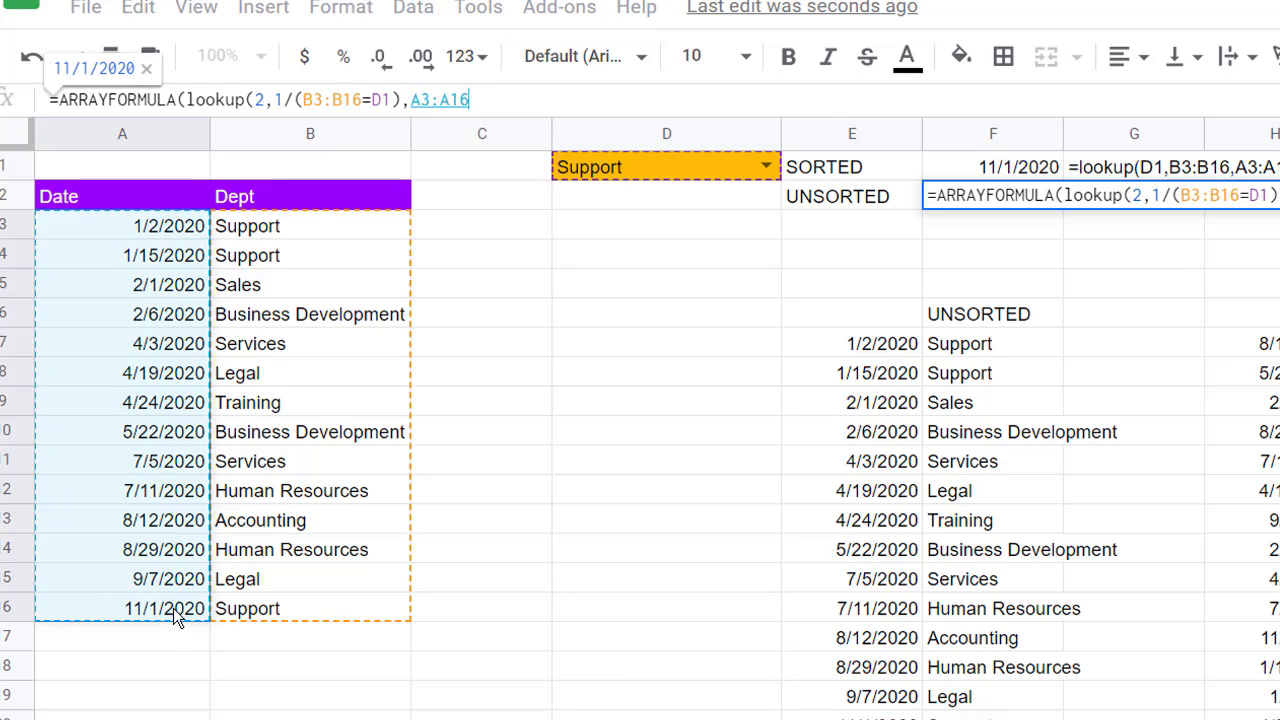
type(")")
key("Return")
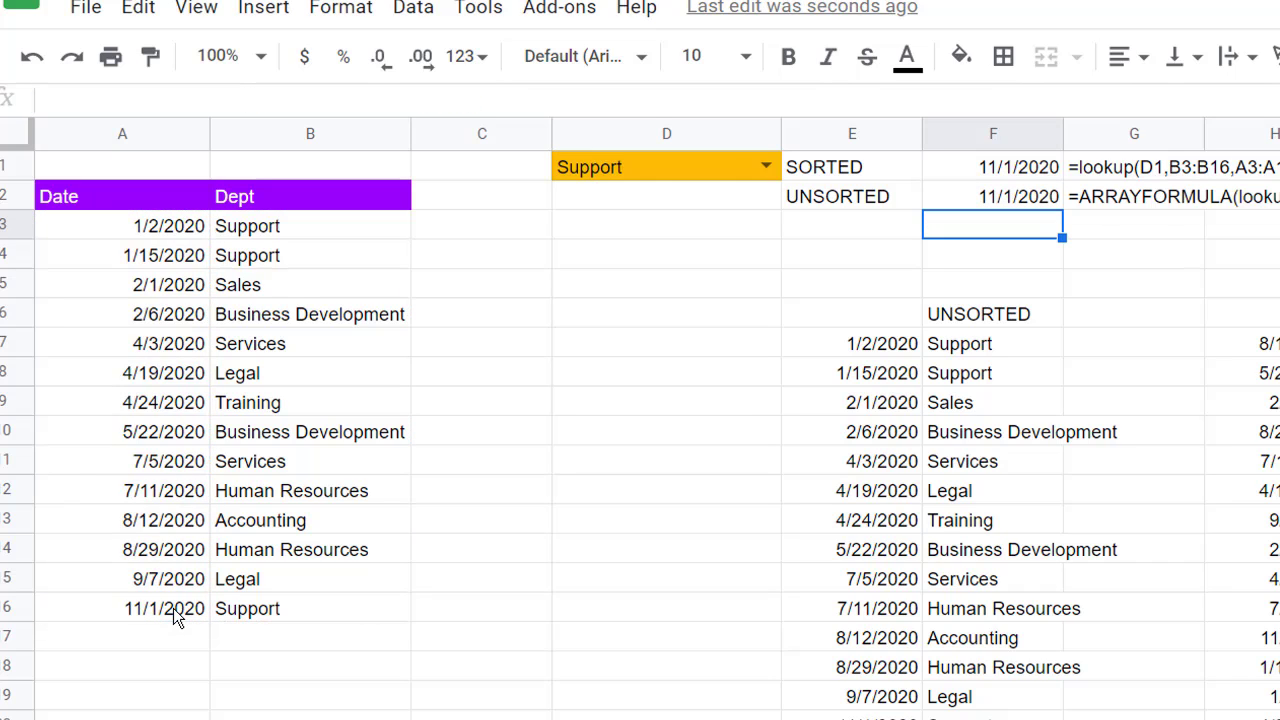
Test the F2 formula by setting the department in D1 to Legal
left_click(1008, 200)
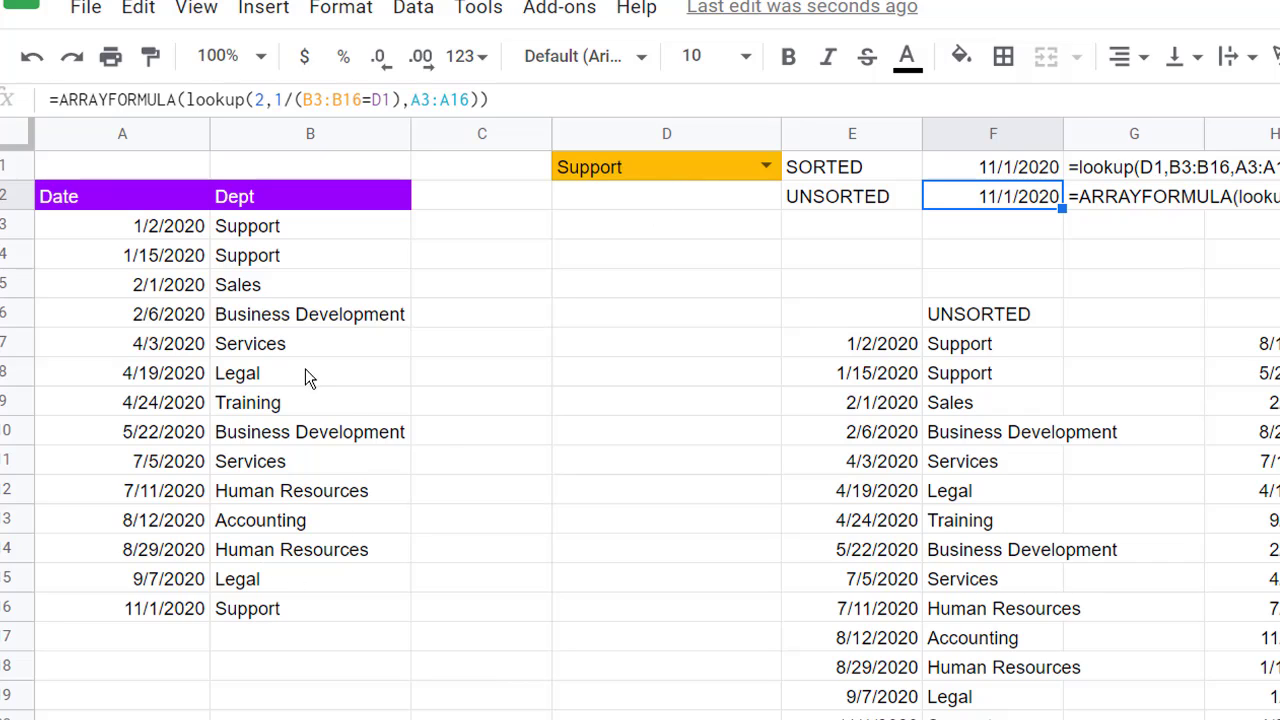
left_click(775, 171)
left_click(661, 358)
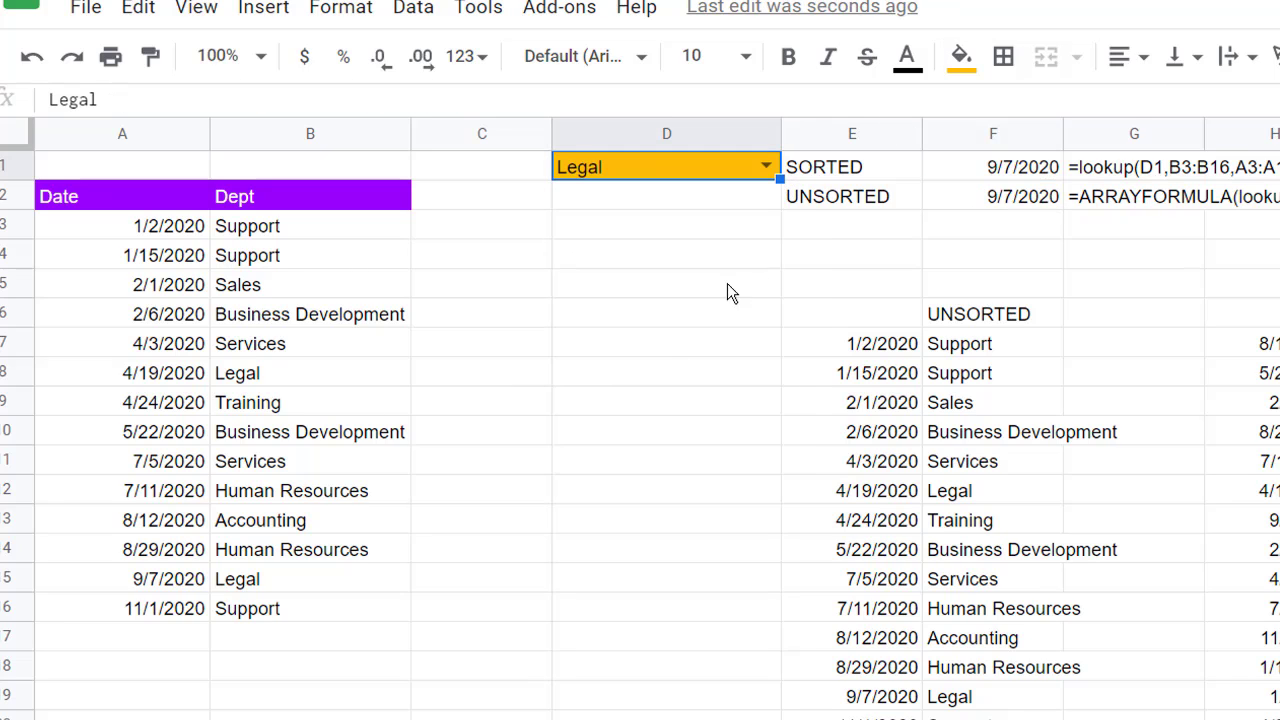
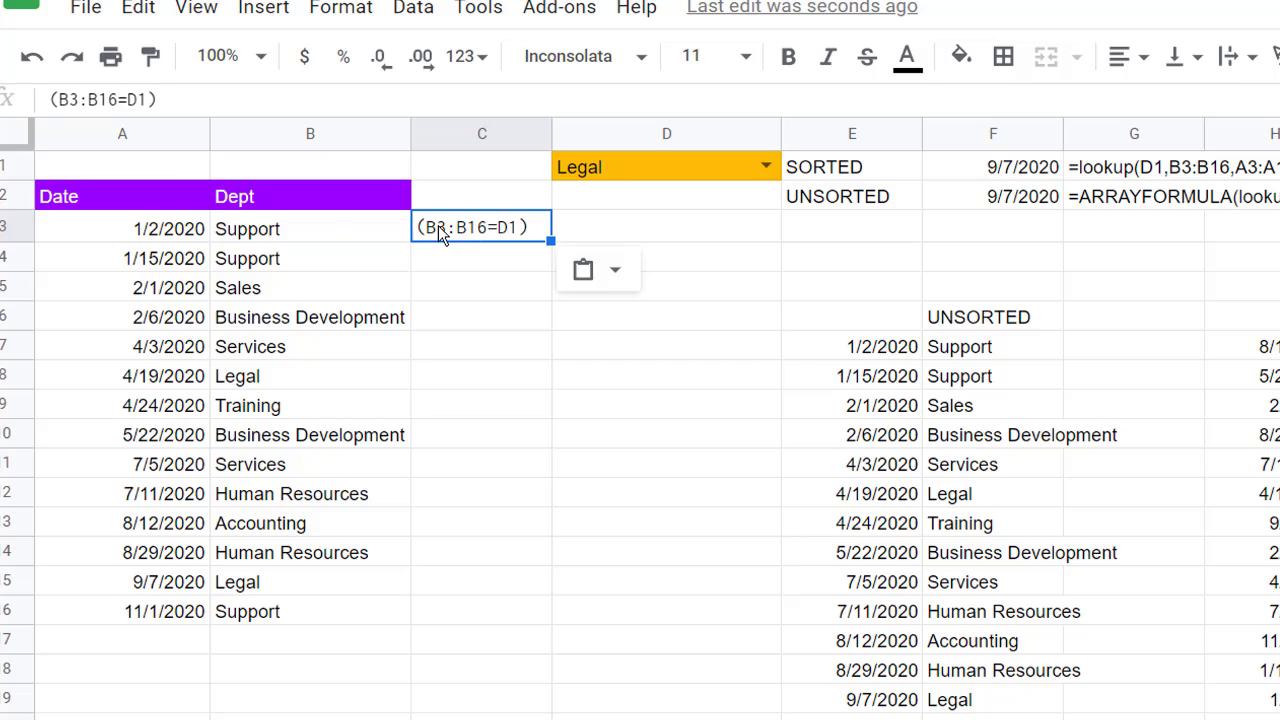
Turn the pasted comparison text in C3 into the formula =B3:B16=$D$1 with an absolute reference to the department cell
key("BackSpace")
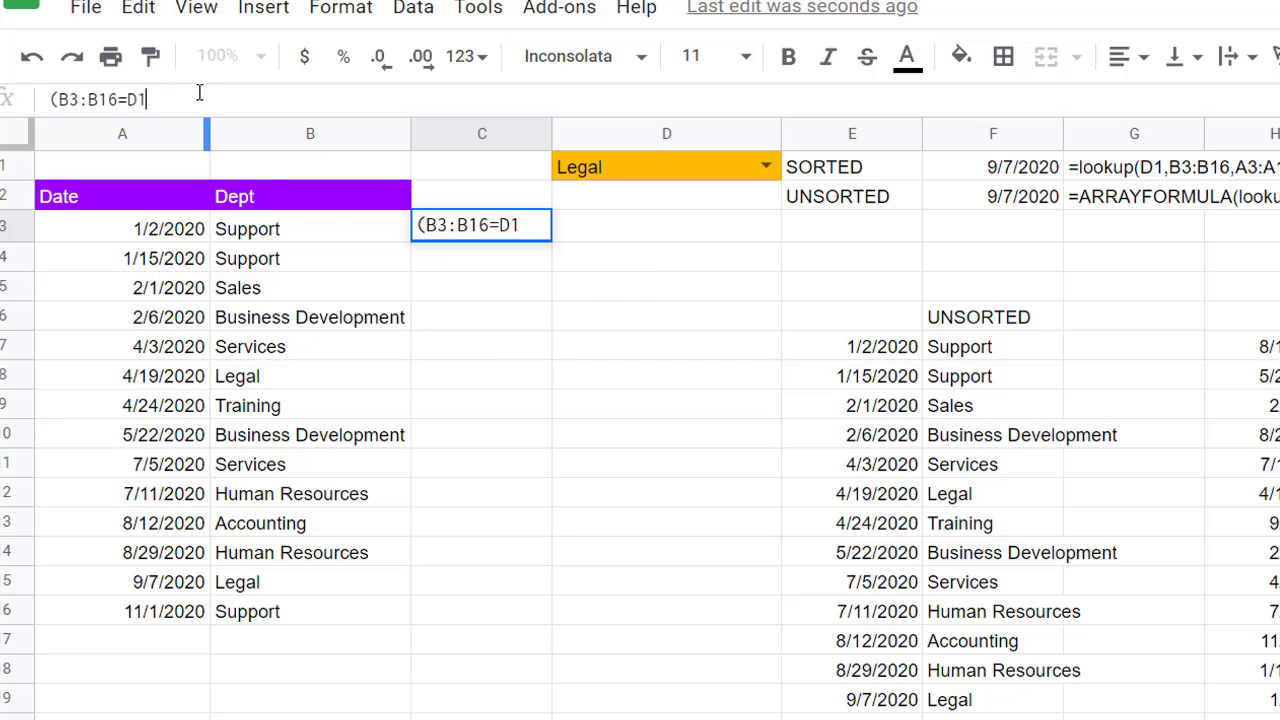
left_click(56, 99)
key("Right")
key("BackSpace")
type("=")
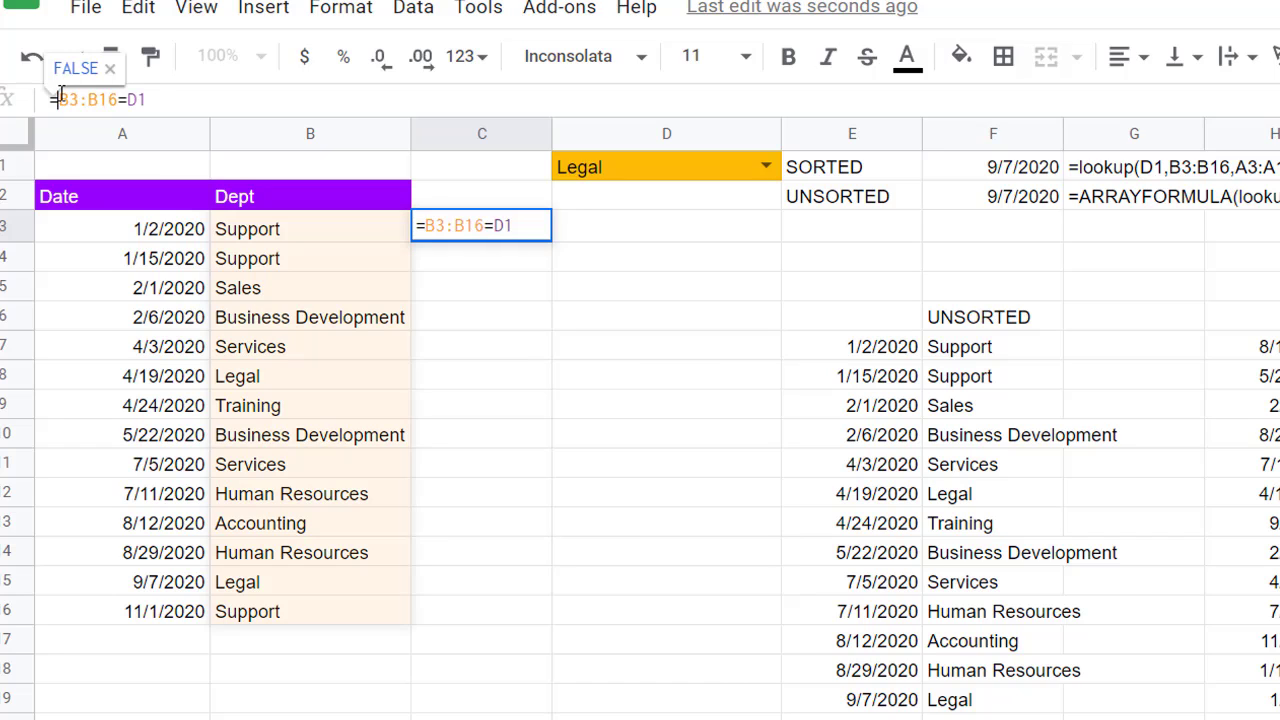
left_click(145, 99)
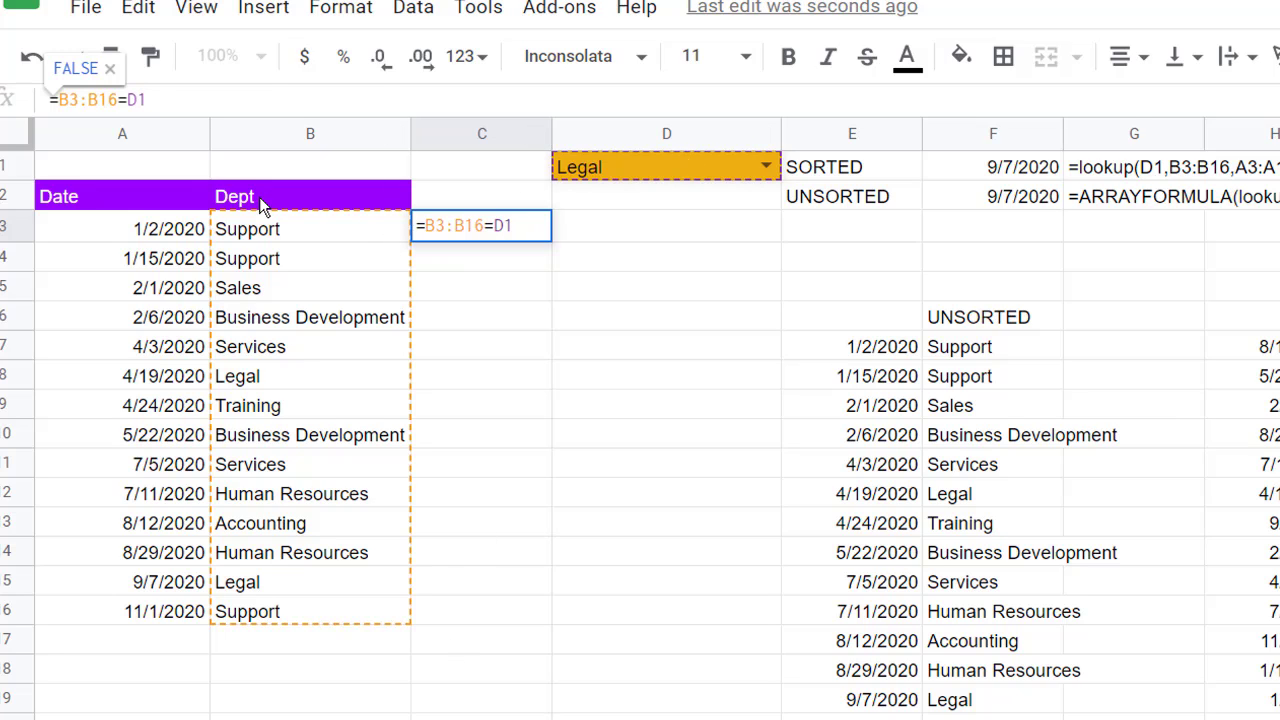
key("F4")
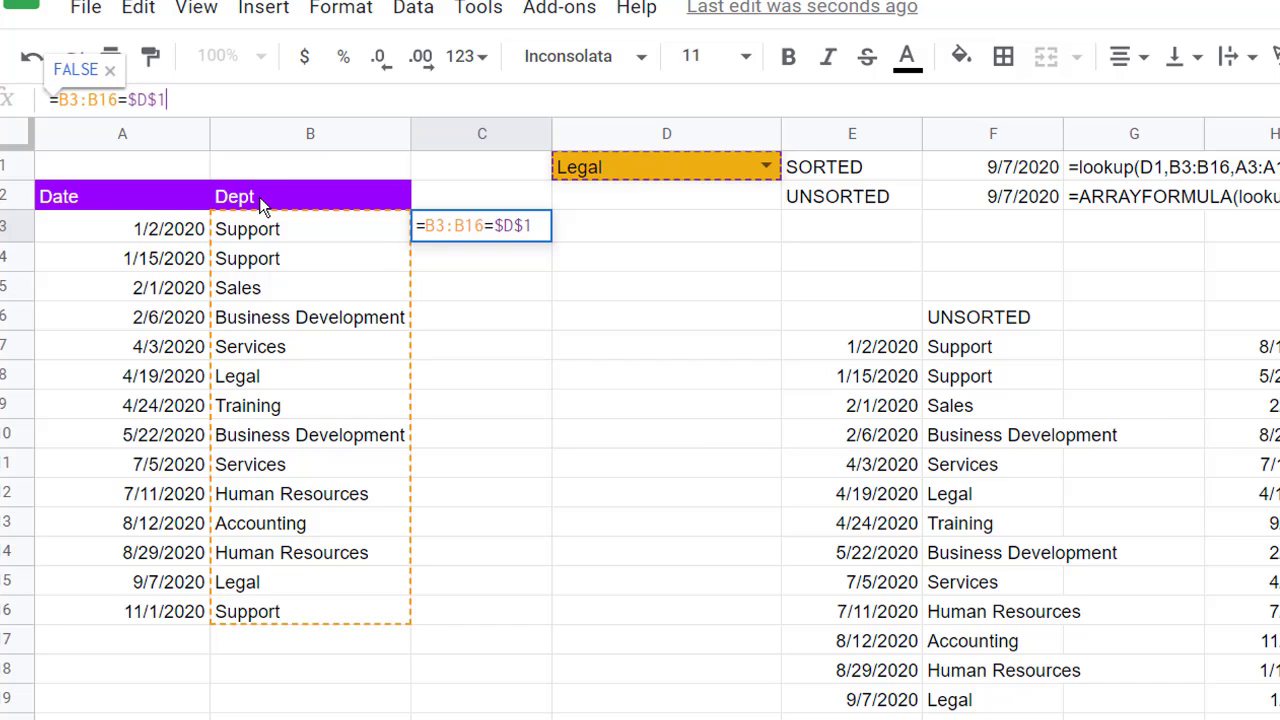
key("Return")
Fill the comparison formula from C3 down through C16
left_click(487, 238)
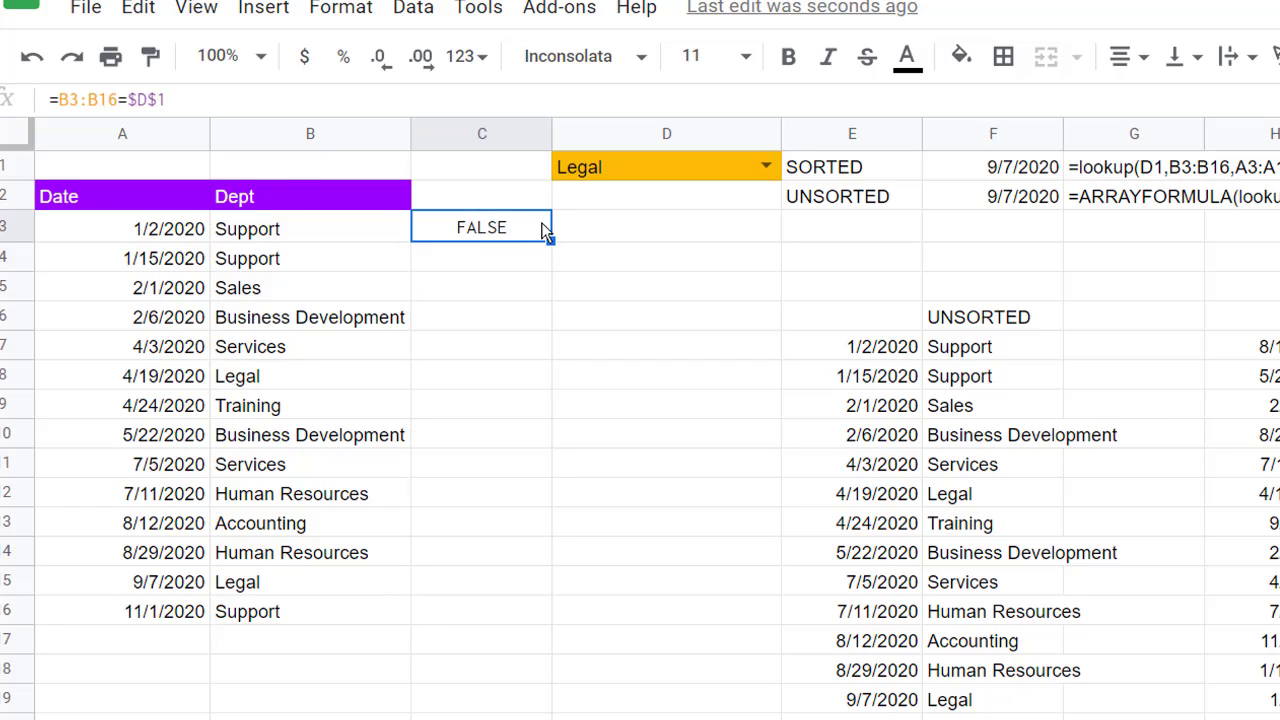
left_click_drag(549, 241, 486, 606)
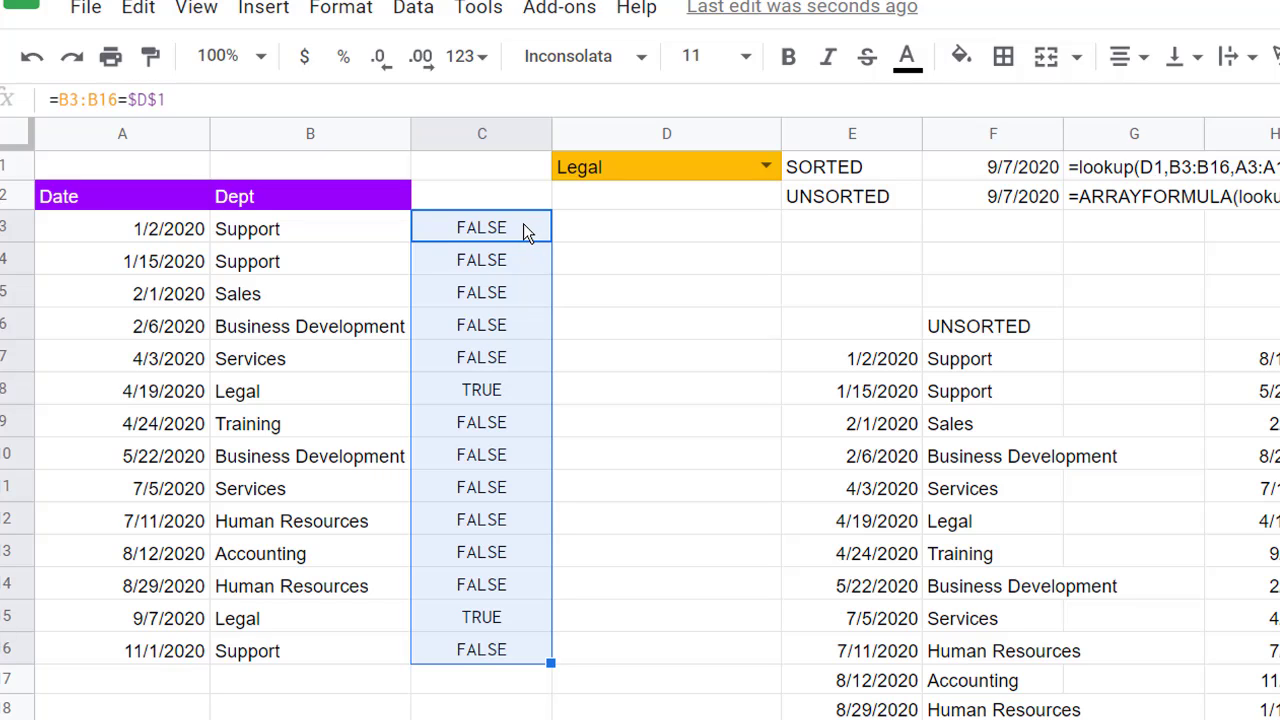
left_click(517, 390)
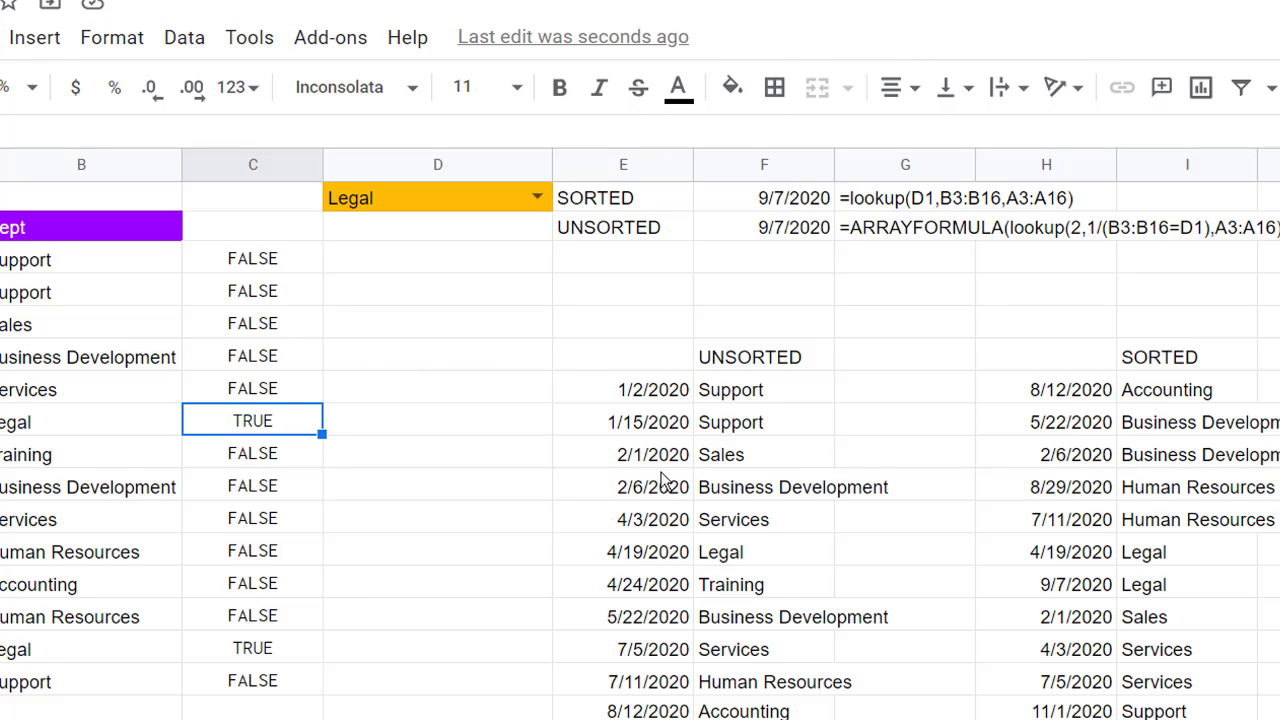
Enter 1 in D8 and D15, beside the two Legal rows, to illustrate the division result for matches
left_click(354, 423)
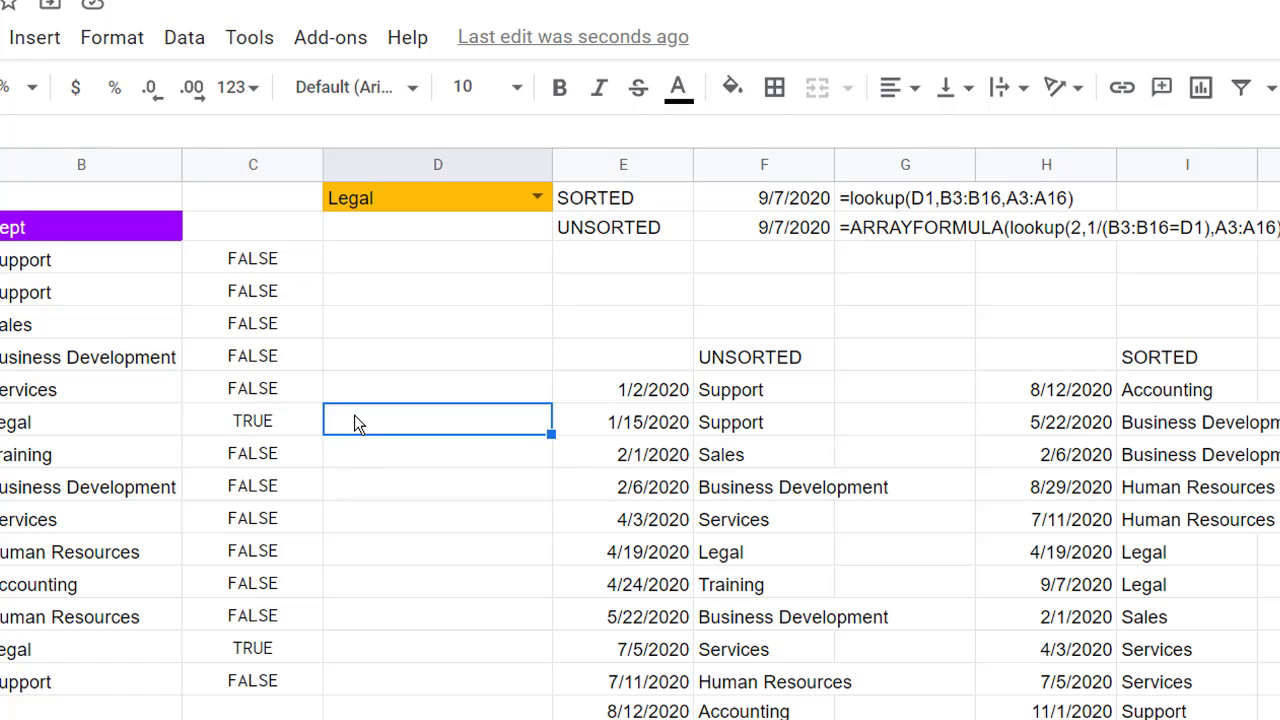
type("1")
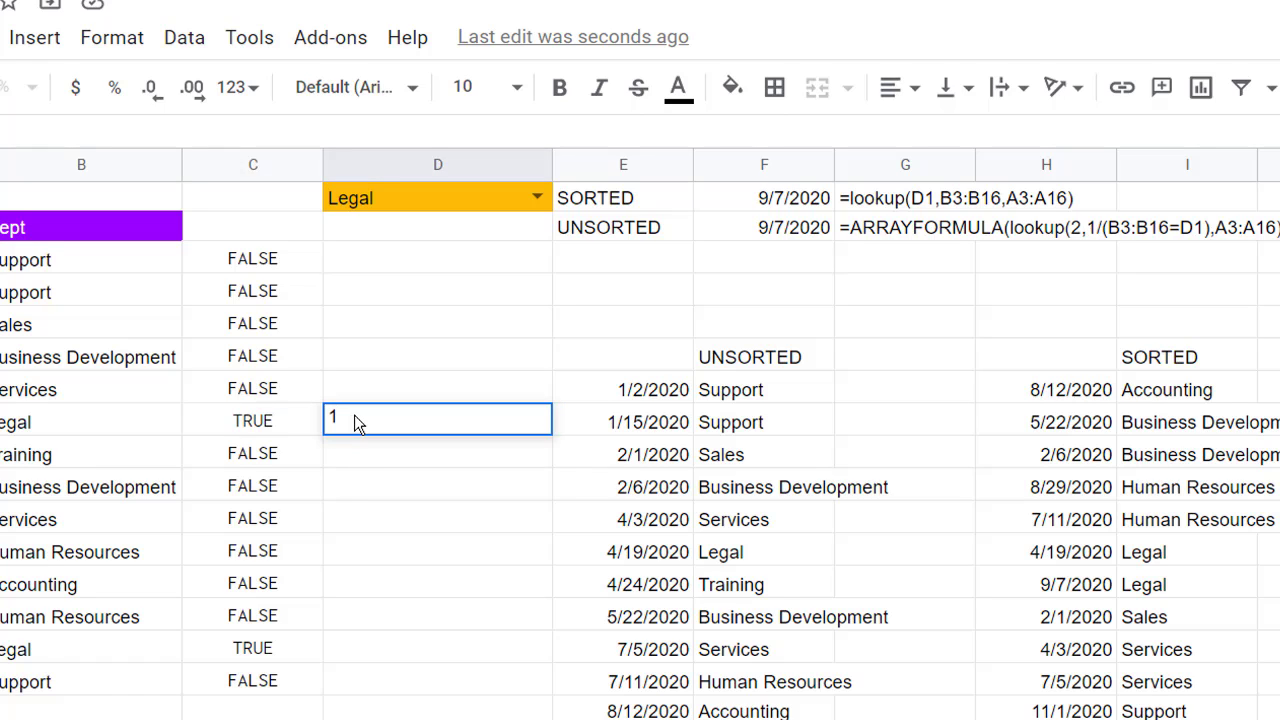
left_click(350, 645)
type("1")
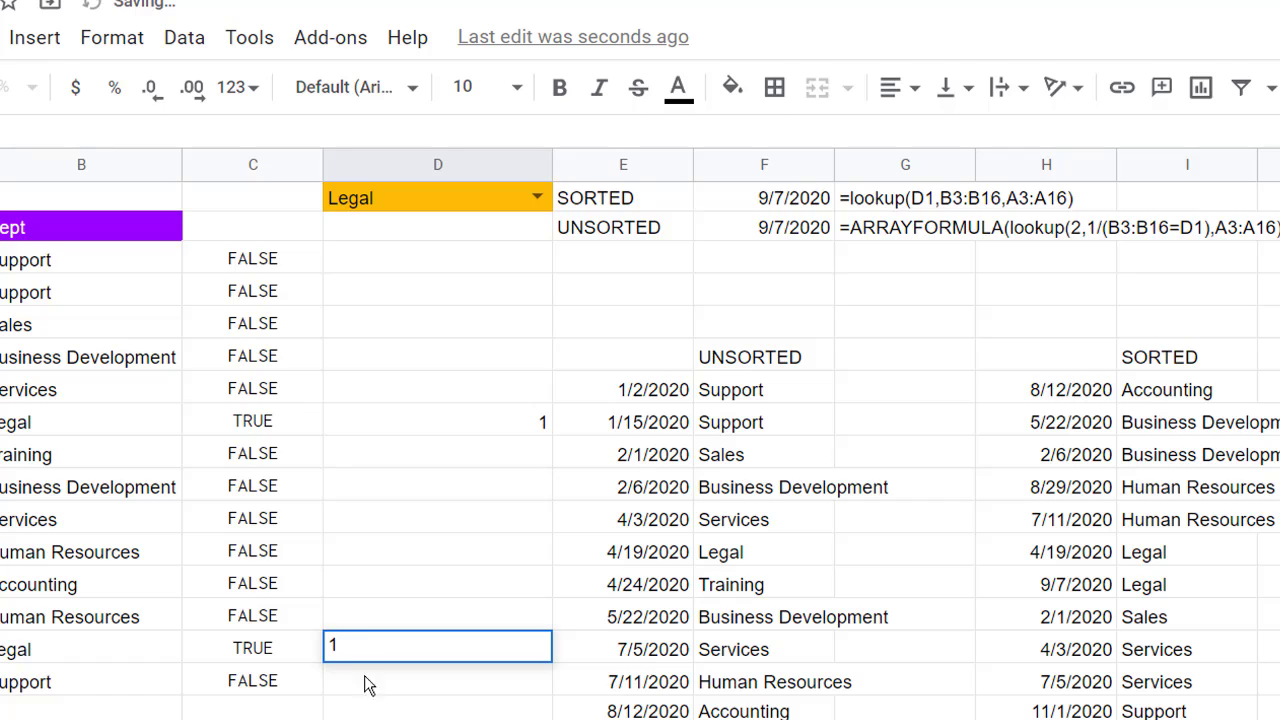
key("Return")
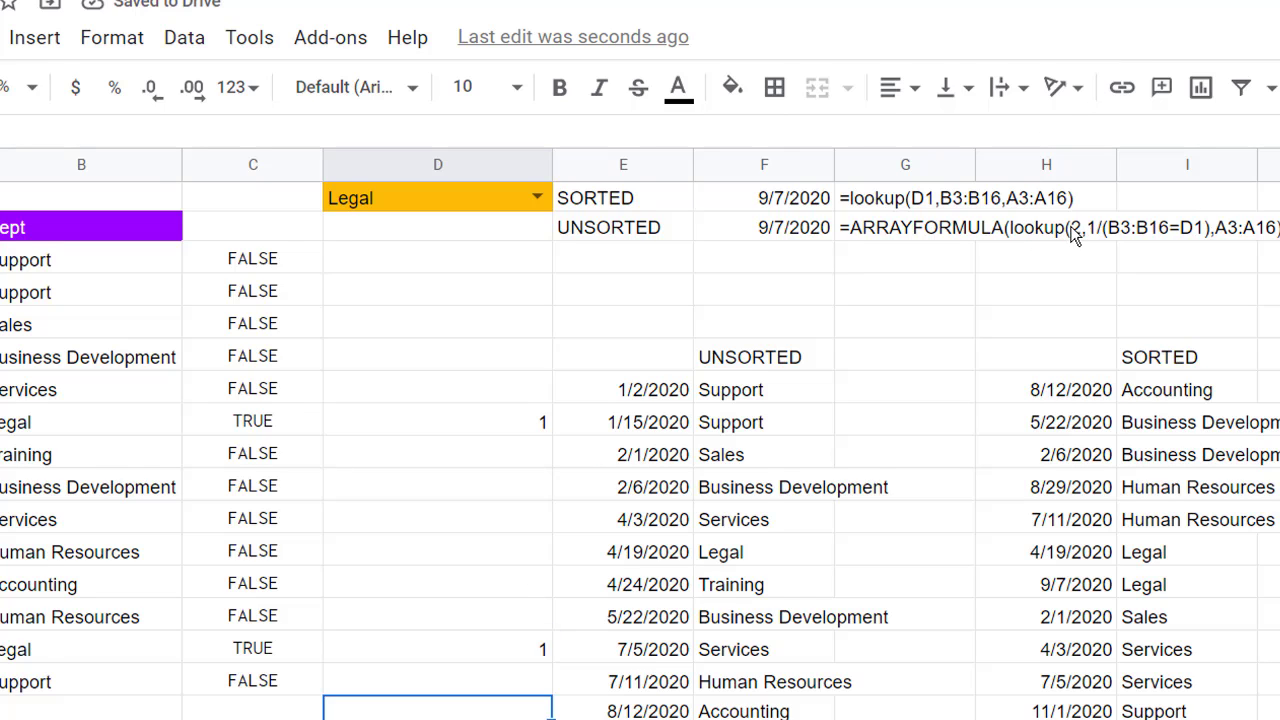
Enter the formula =1/0 in D3 to illustrate the division result for a non-matching row
left_click_drag(495, 262, 420, 700)
left_click(502, 265)
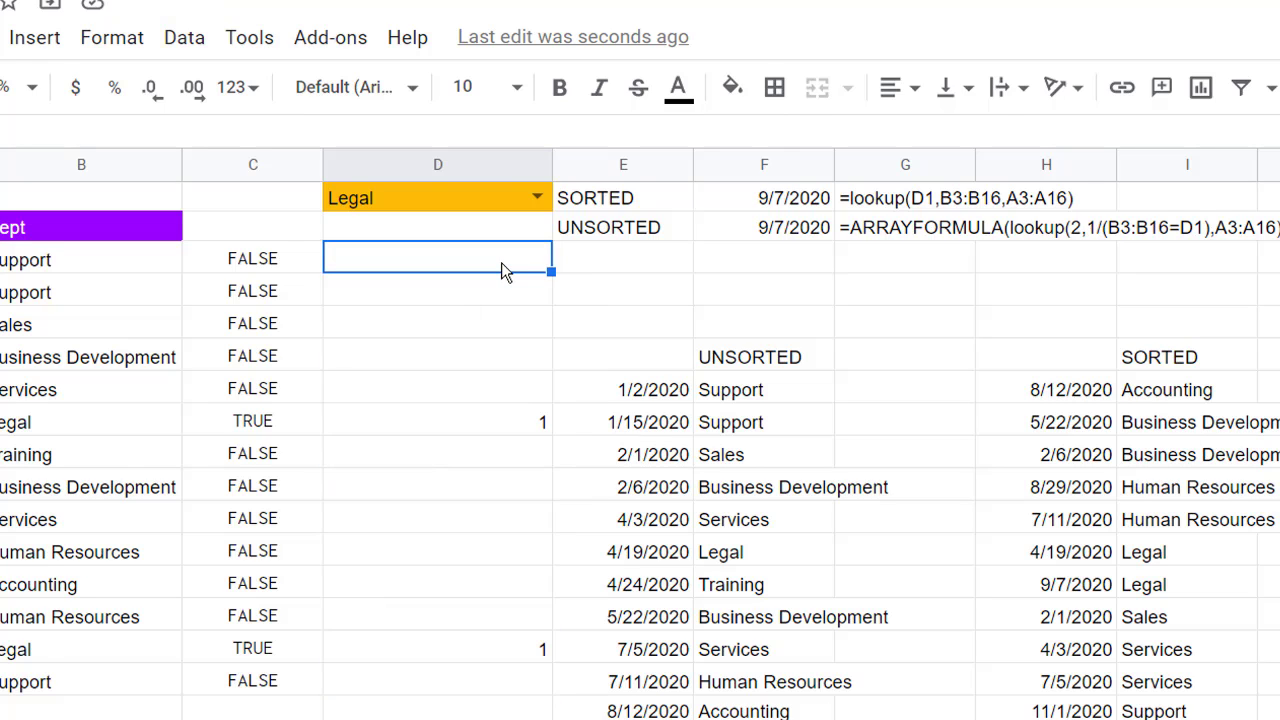
type("=1")
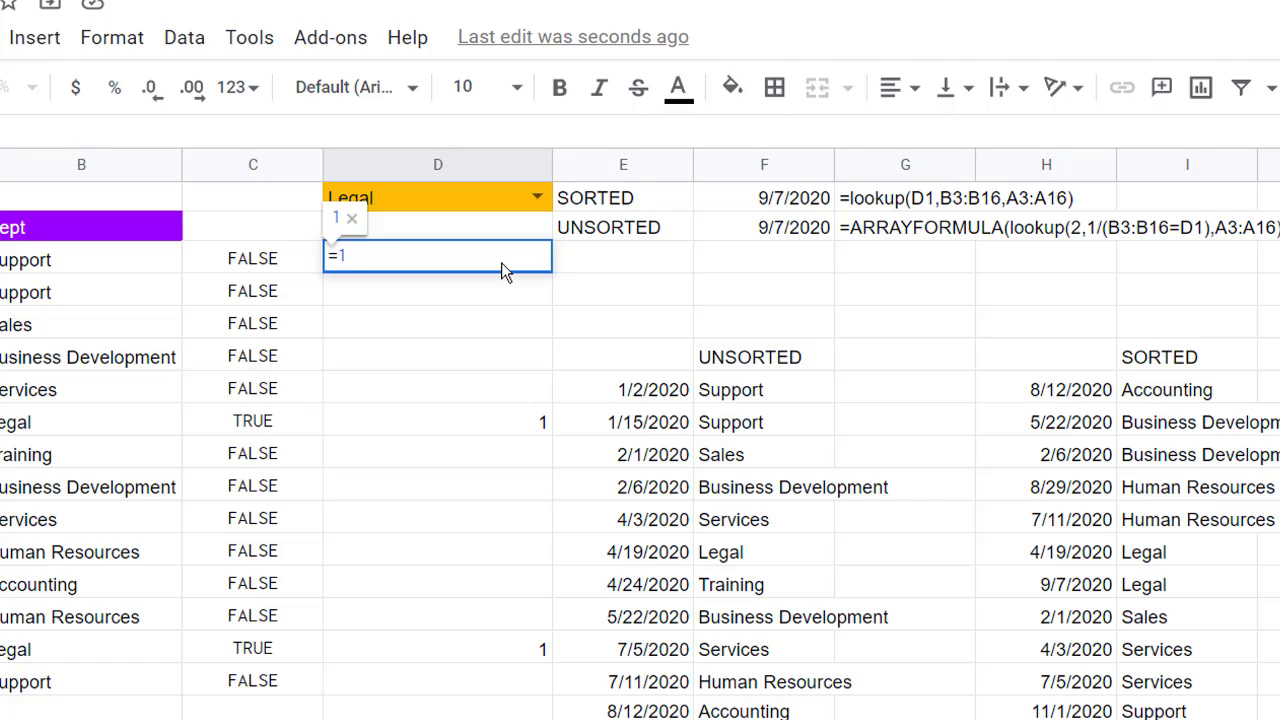
type("/0")
key("Return")
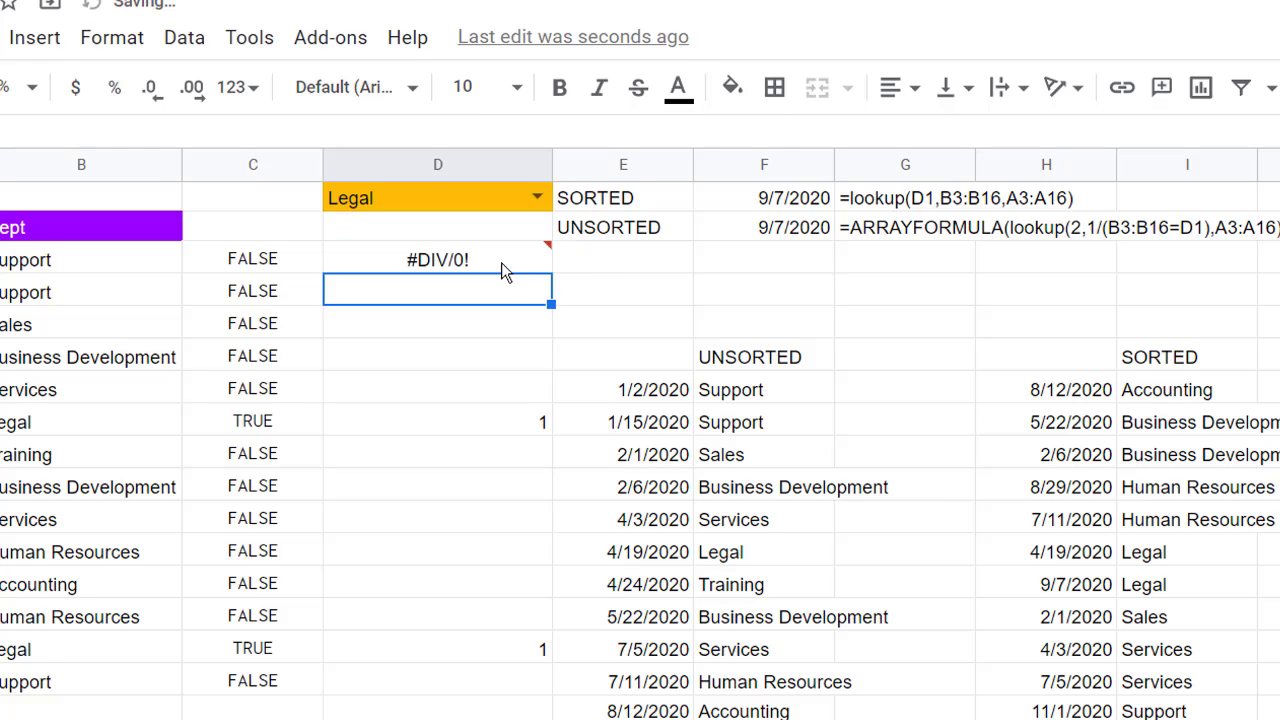
left_click(501, 262)
mouse_move(531, 263)
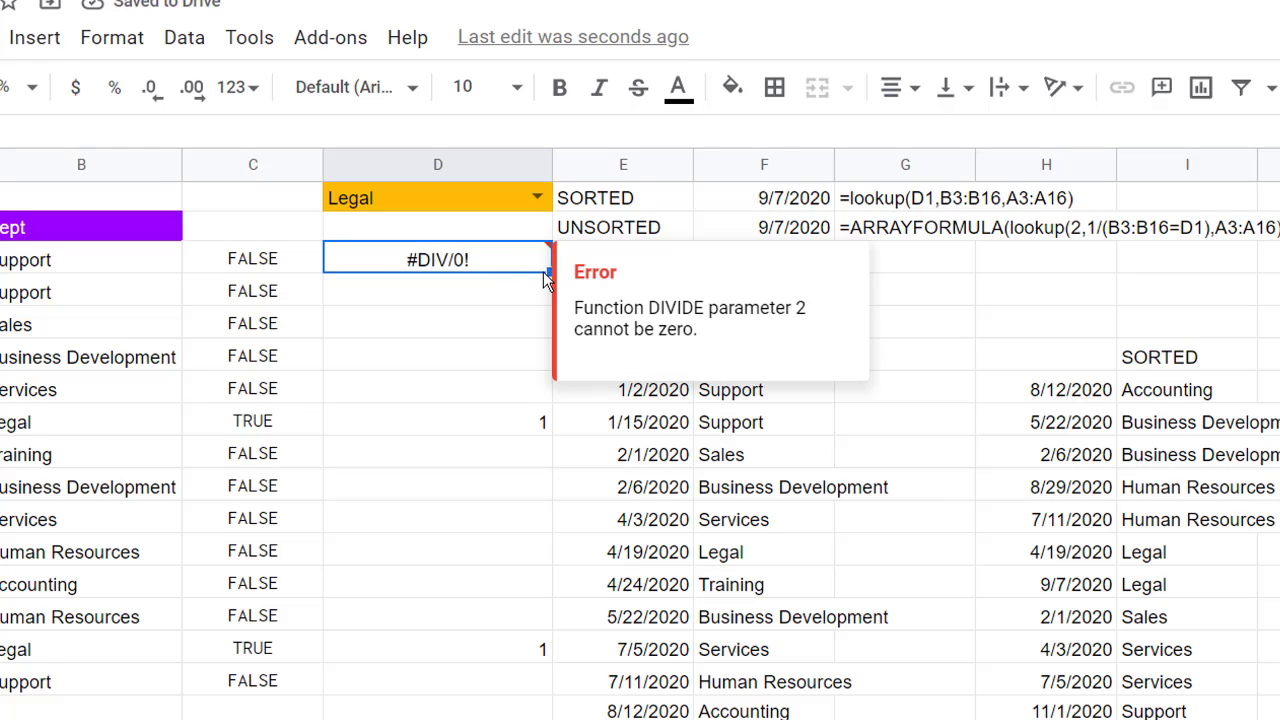
Copy the =1/0 formula from D3 into the non-matching rows D4:D7 and D9:D14
key("Down")
key("Down")
key("Down")
left_click_drag(504, 262, 450, 392)
mouse_move(531, 267)
key("ctrl+c")
key("ctrl+v")
left_click_drag(429, 451, 385, 615)
key("ctrl+v")
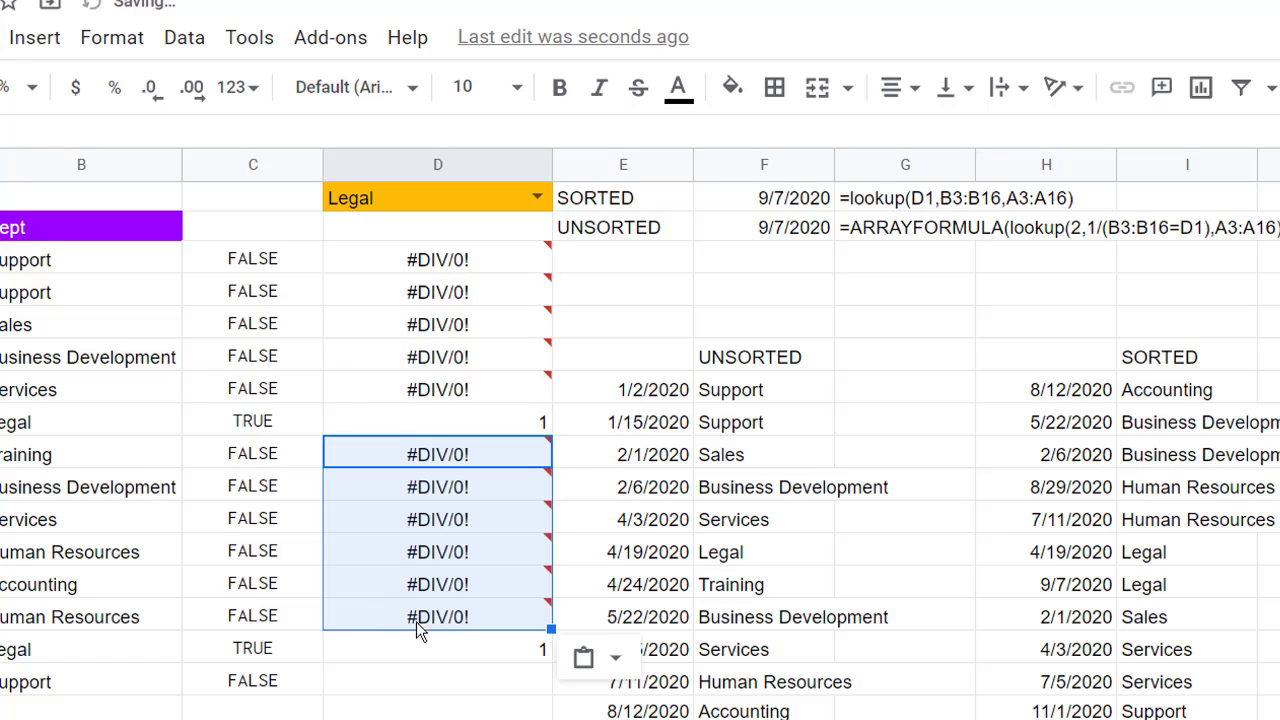
Copy the =1/0 formula into D16, beside the last Support row
left_click(424, 684)
key("ctrl+v")
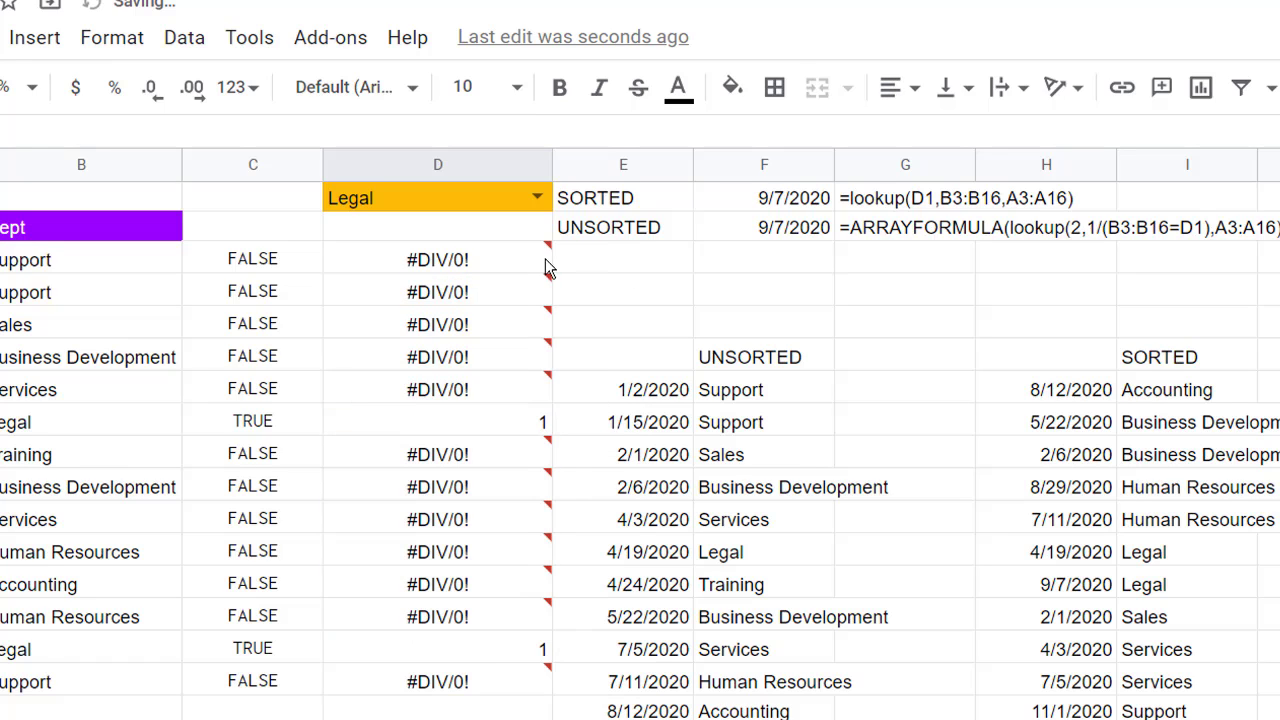
Examine the division results in D3:D16, comparing the matching rows D8 and D15 with the error rows
left_click_drag(543, 266, 415, 688)
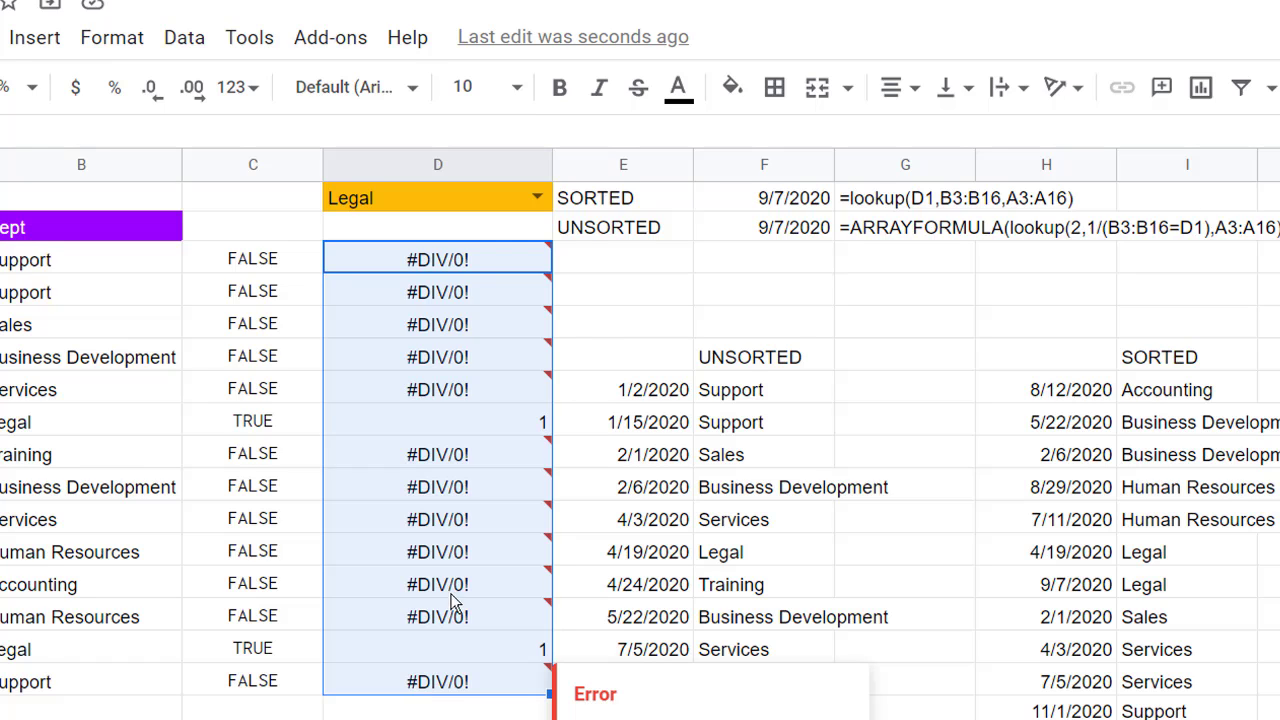
mouse_move(486, 266)
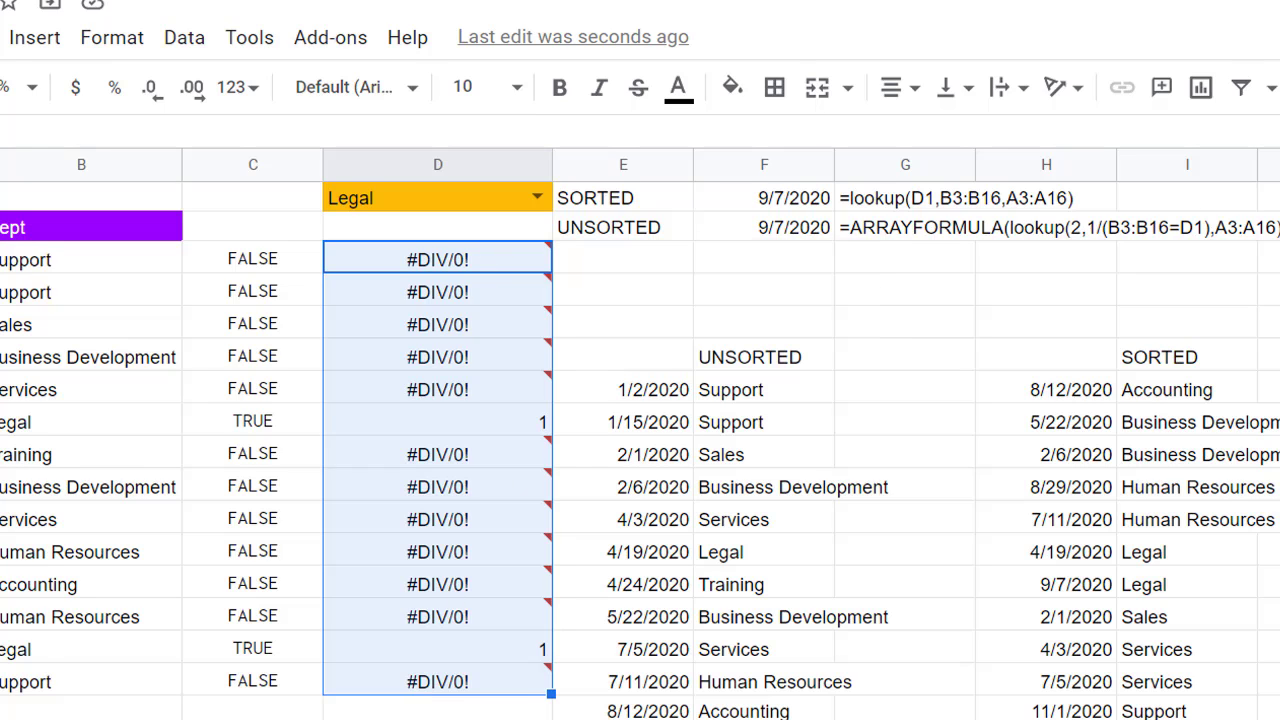
left_click(465, 420)
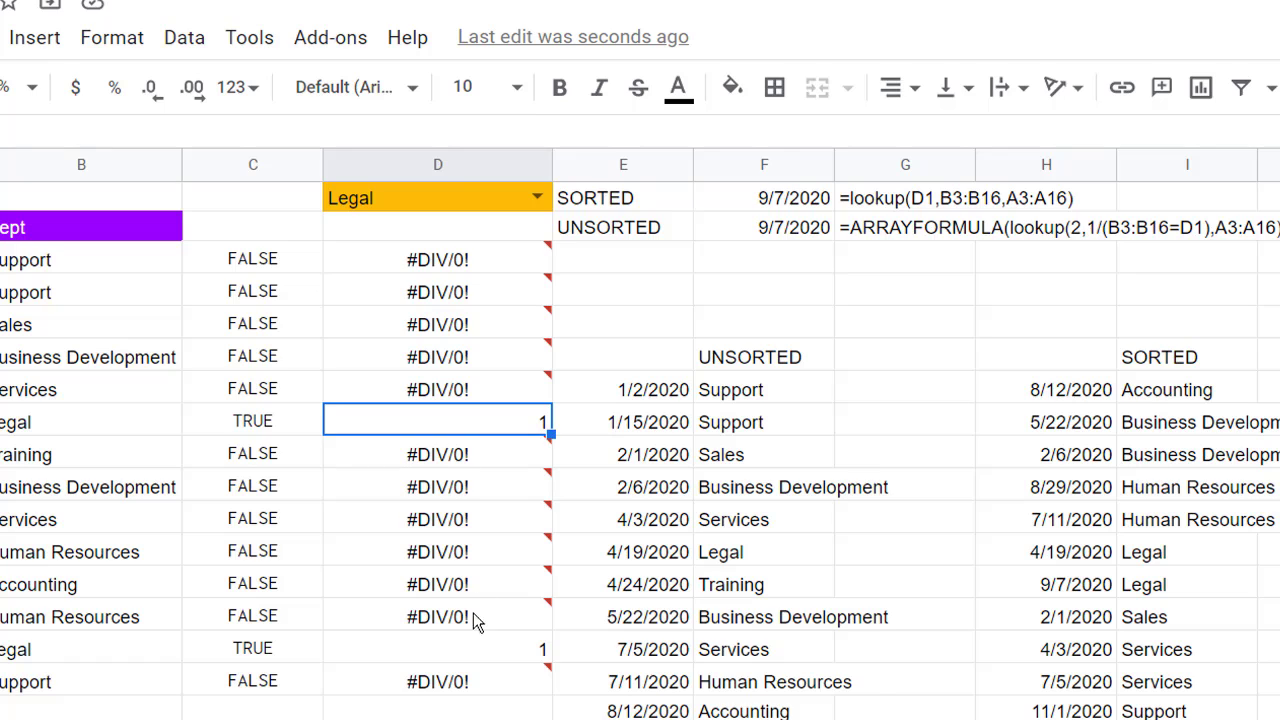
left_click(482, 648)
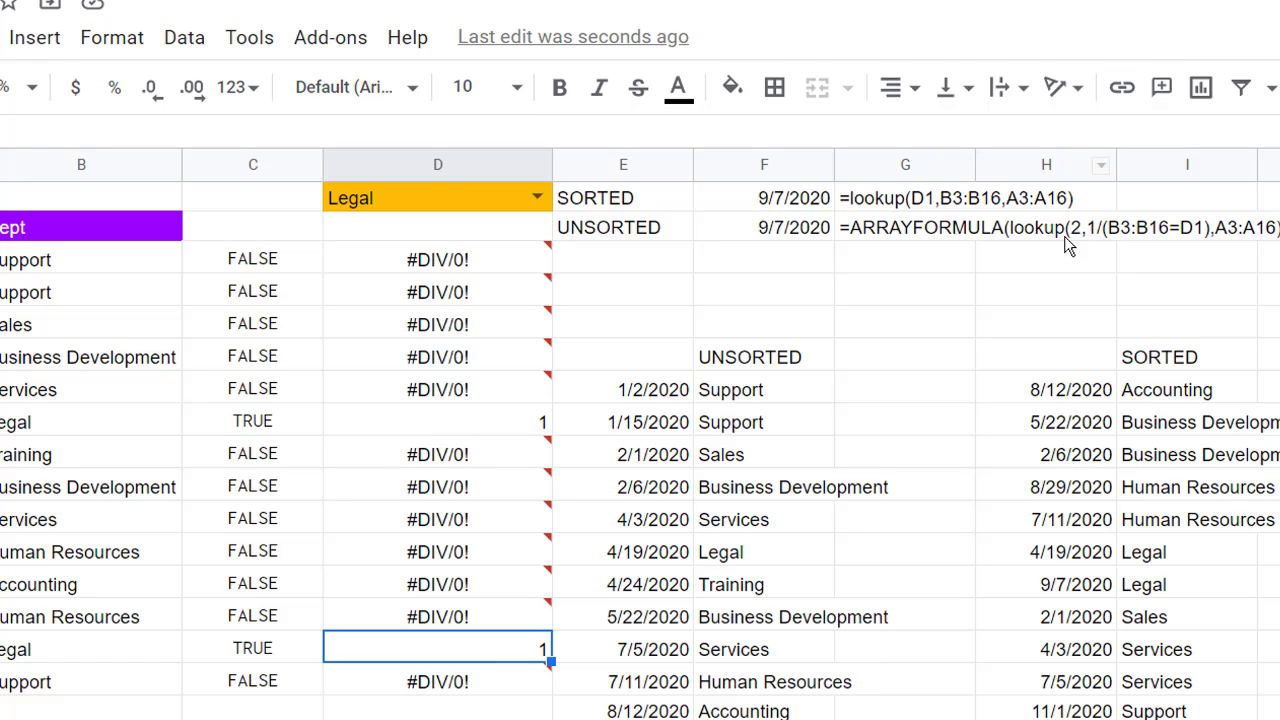
mouse_move(501, 253)
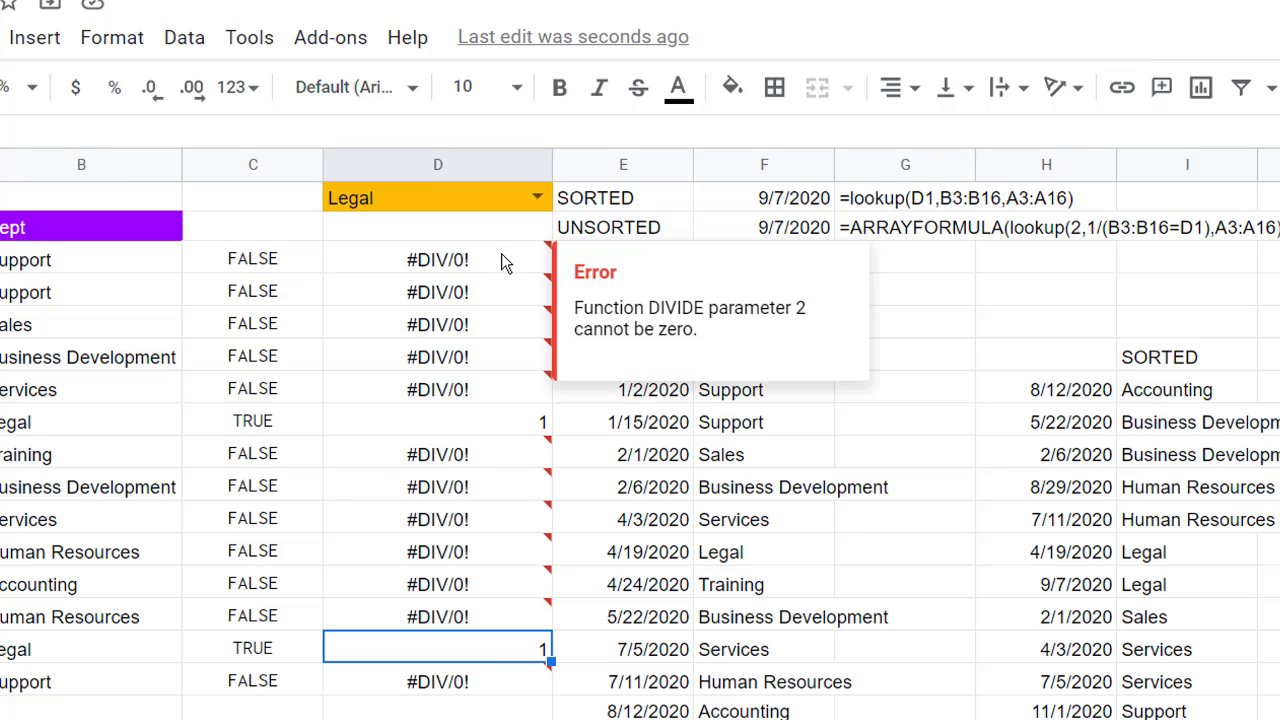
mouse_move(481, 300)
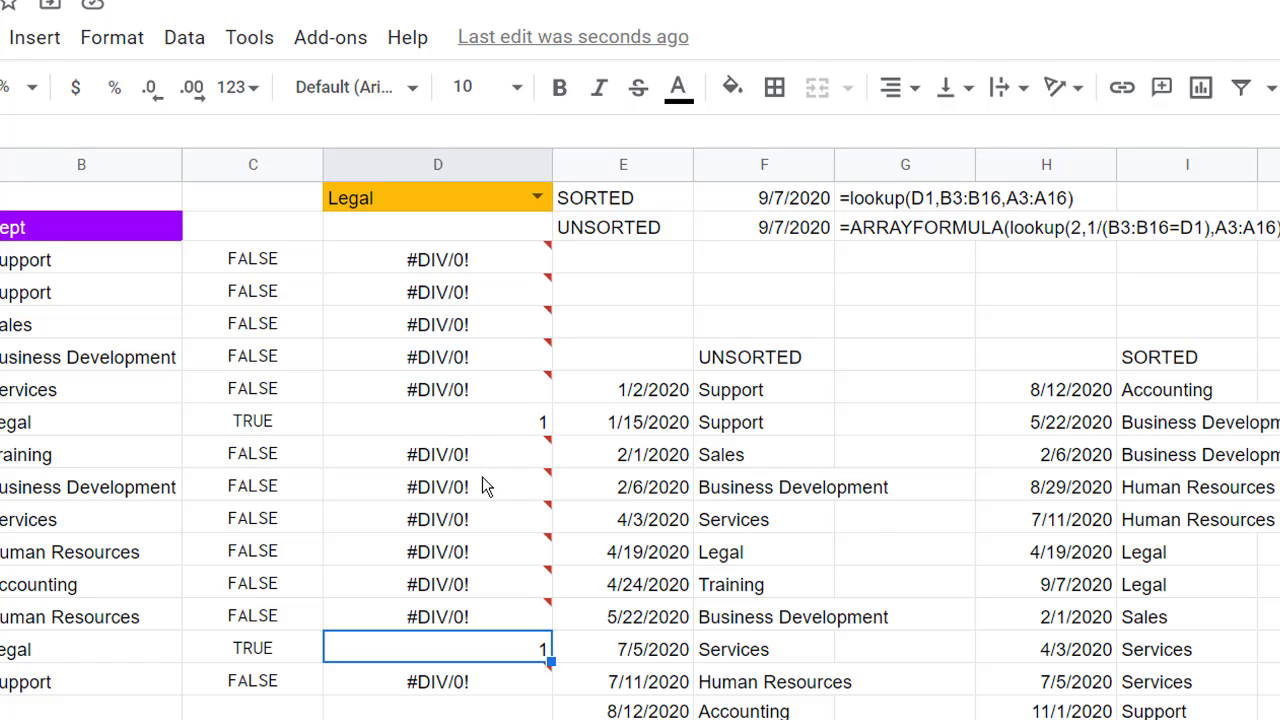
mouse_move(494, 560)
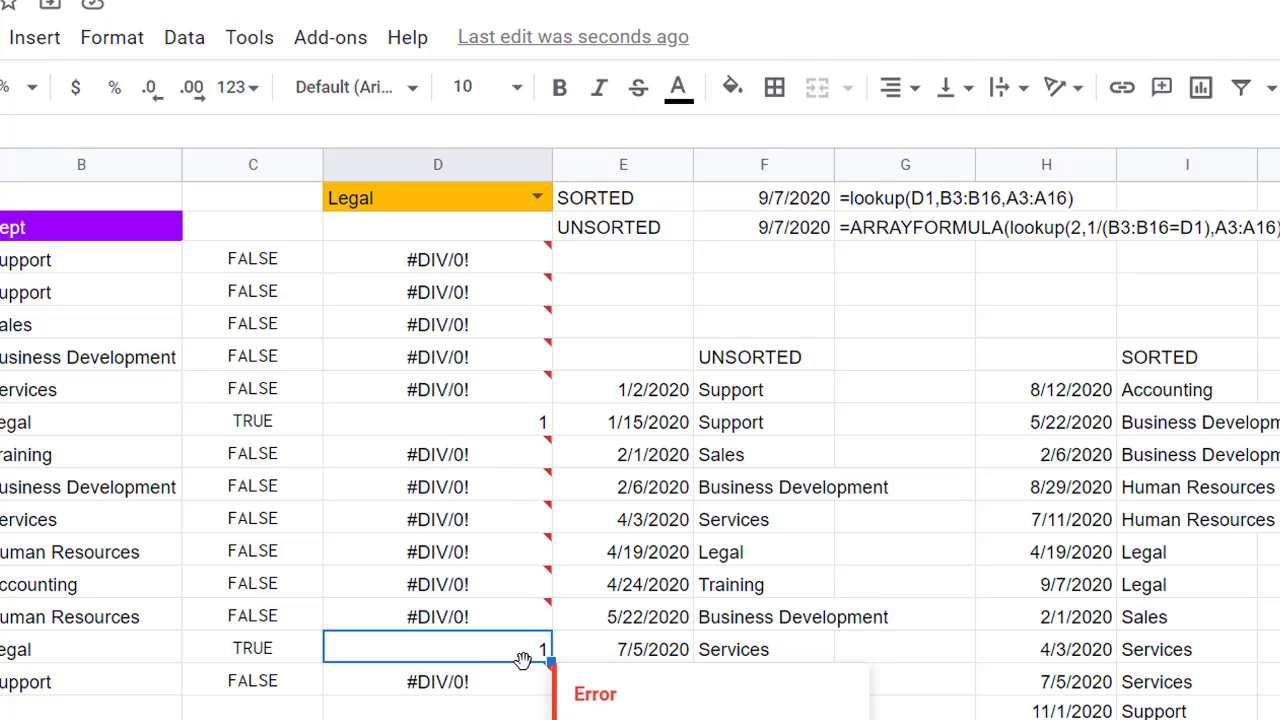
mouse_move(530, 683)
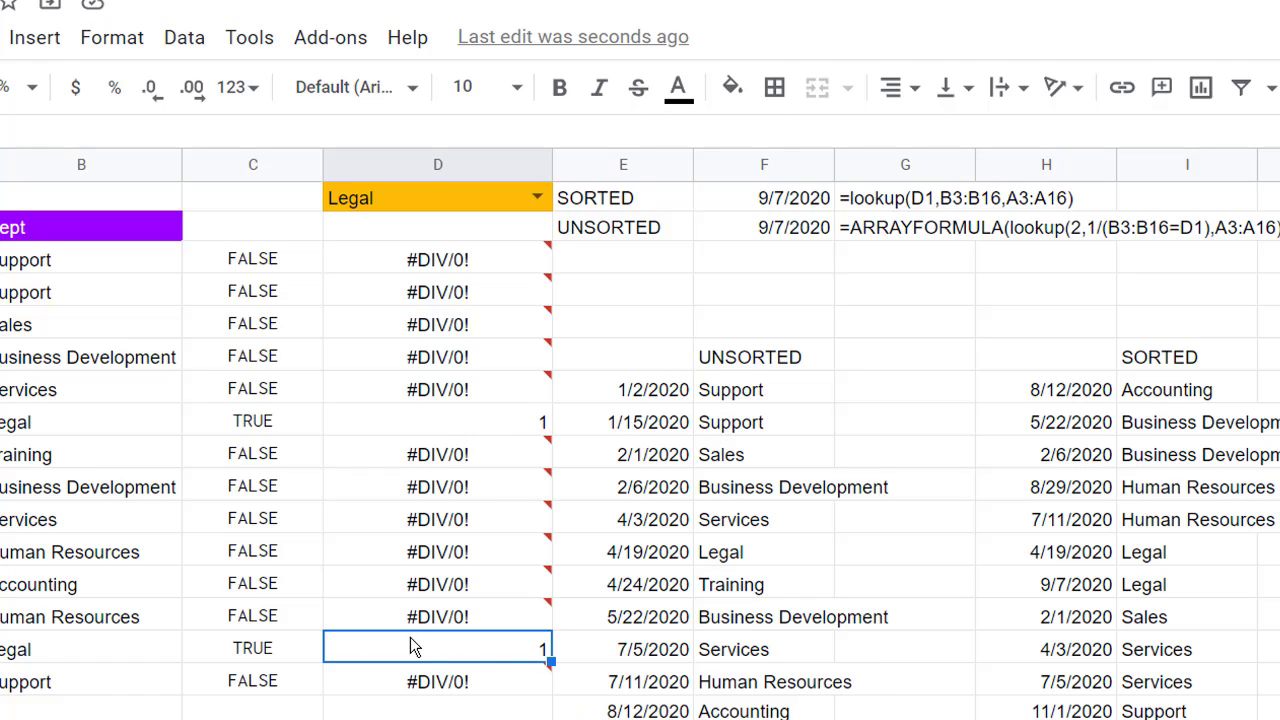
mouse_move(470, 688)
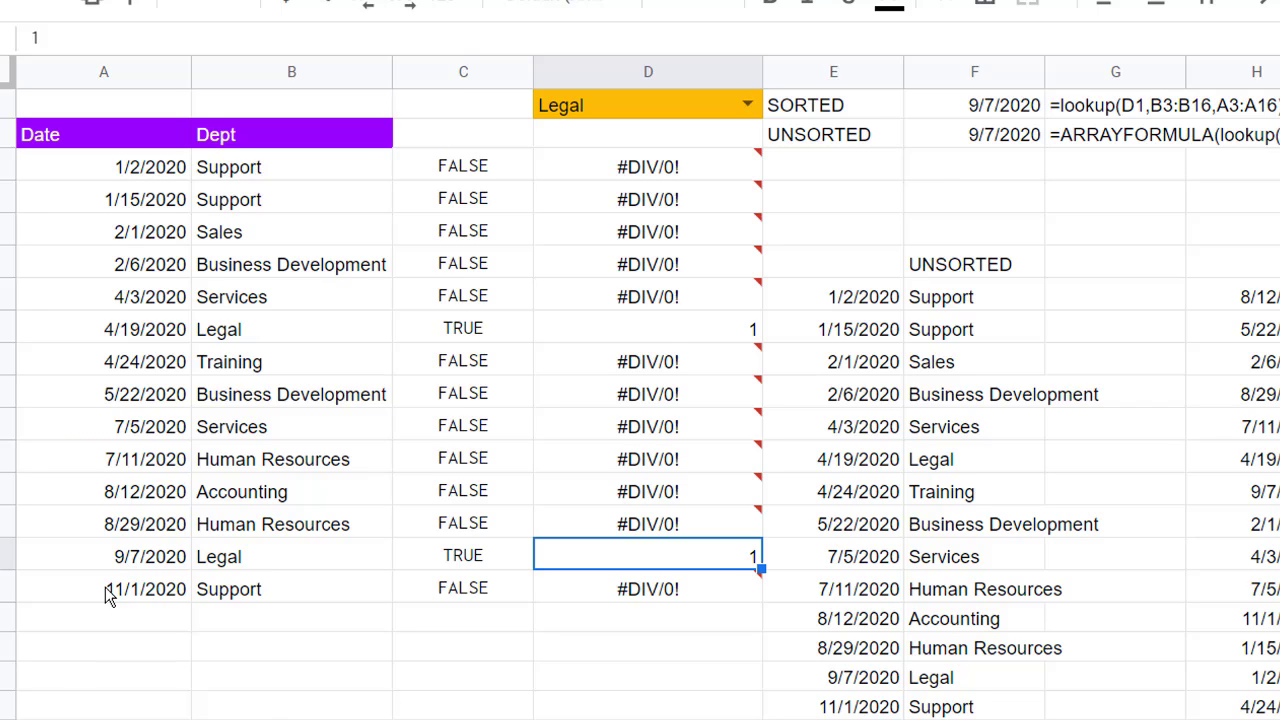
Compare the date in A15 and the results in D3:D16 with the ARRAYFORMULA lookup in F2
left_click(120, 557)
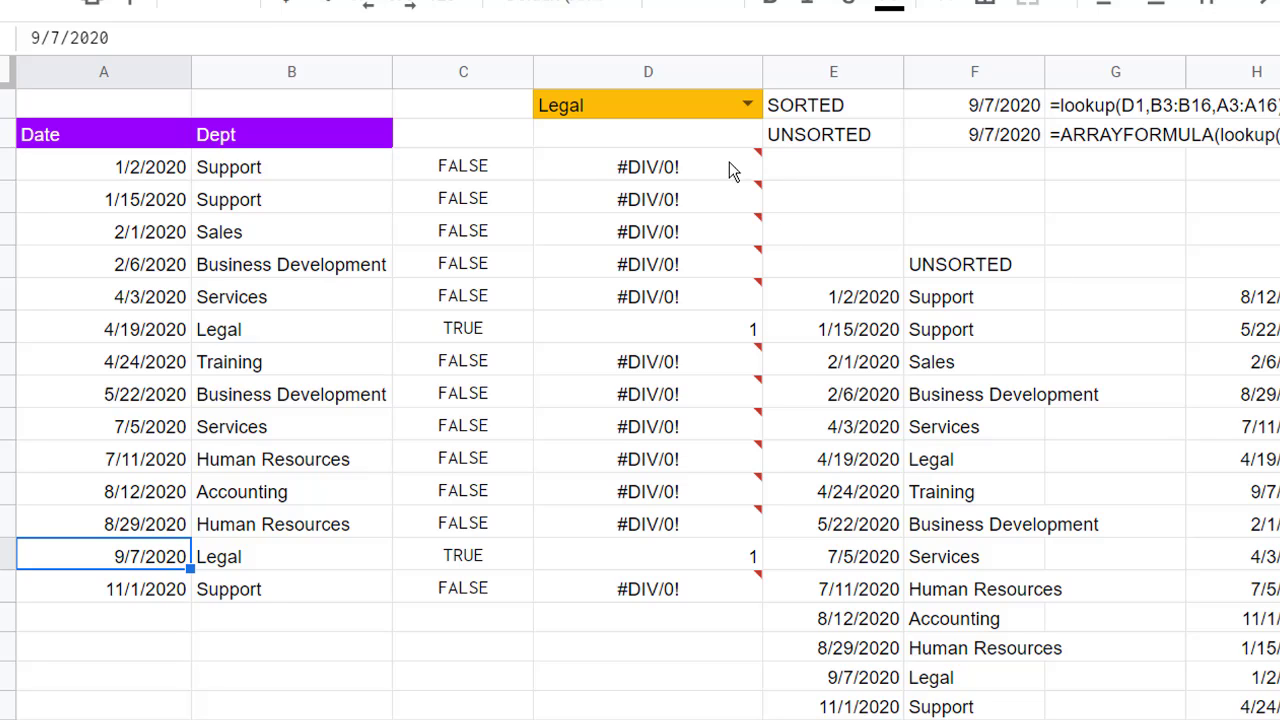
left_click_drag(712, 168, 660, 589)
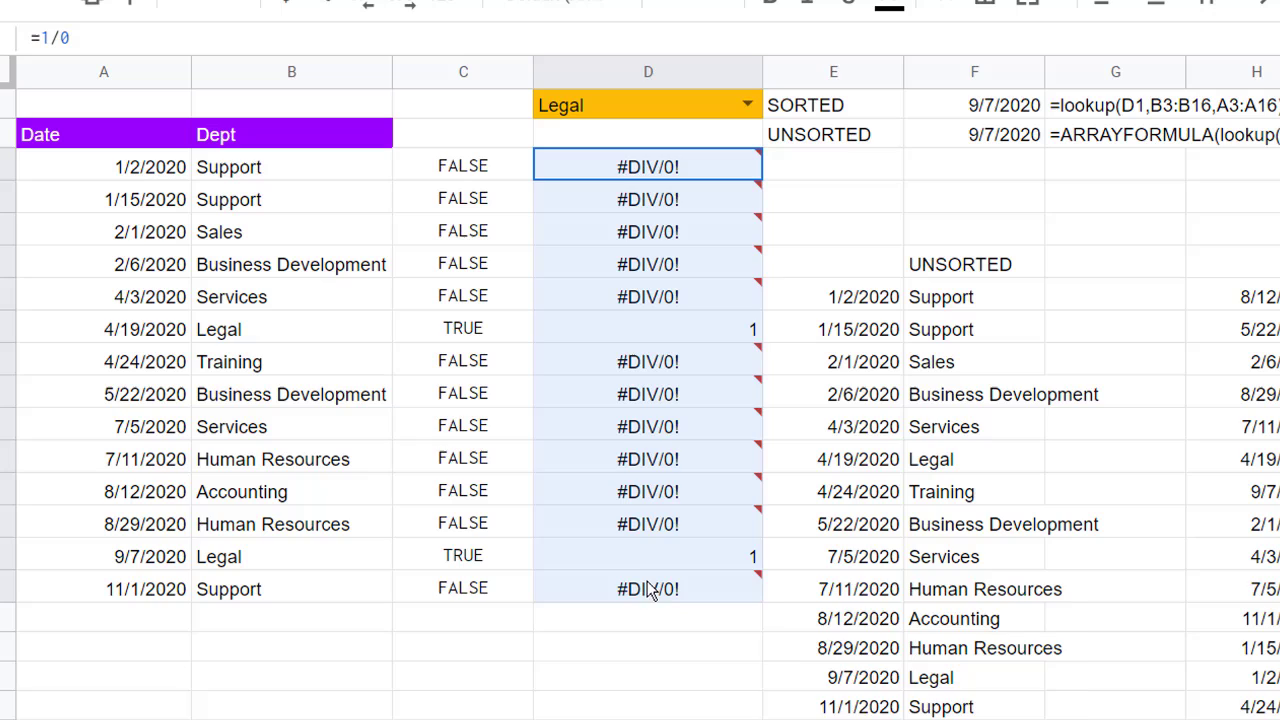
left_click(649, 667)
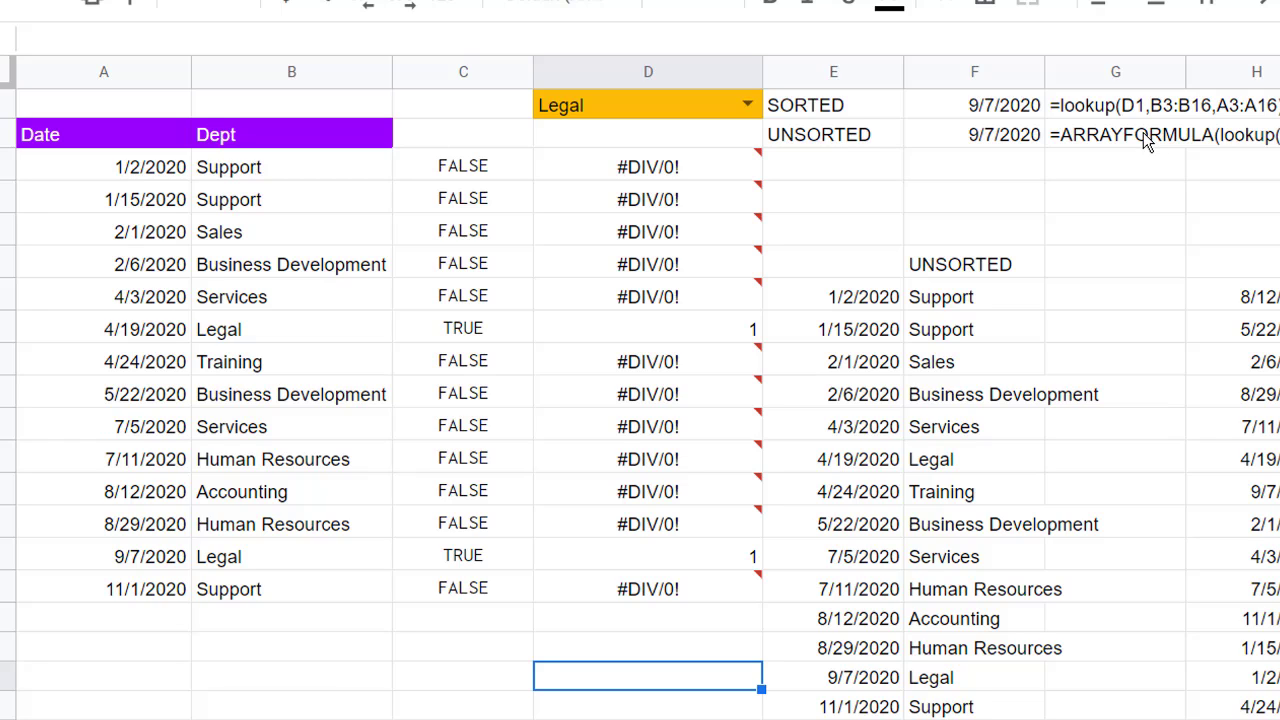
left_click(955, 140)
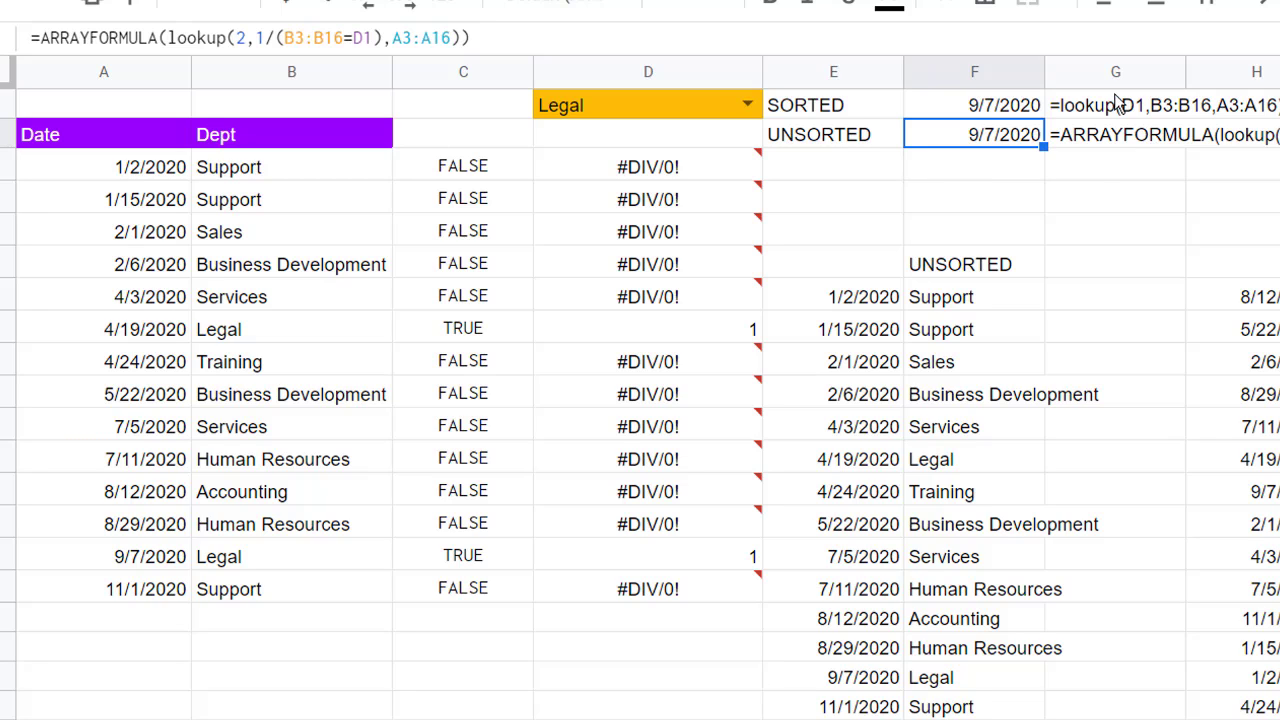
left_click(1252, 136)
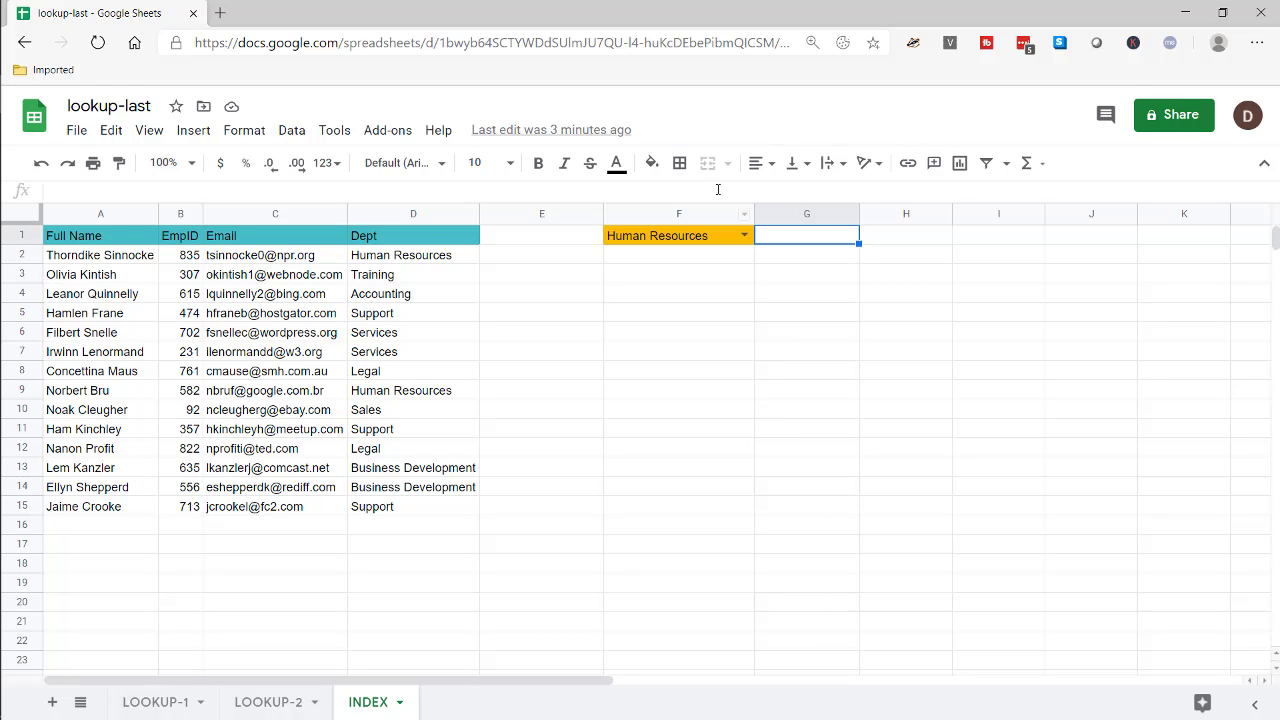
Begin an INDEX formula in G1 of the INDEX sheet with the Full Name range A2:A15 as its reference
left_click(757, 188)
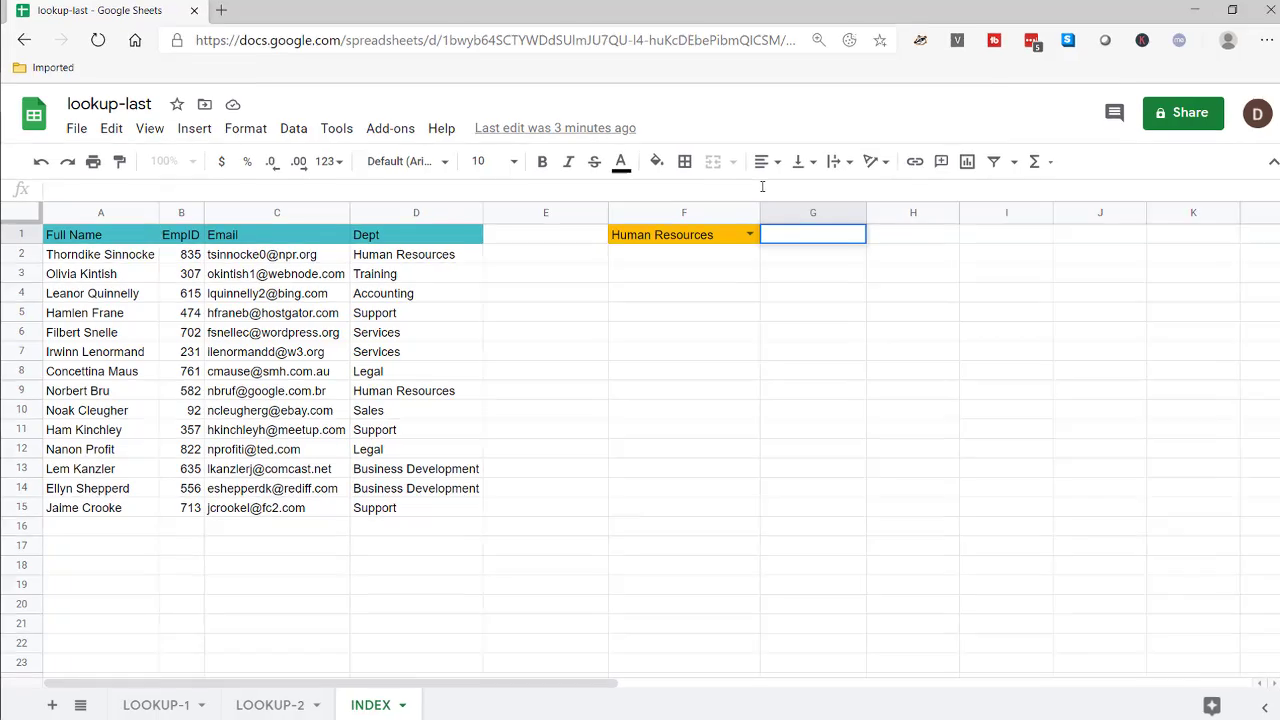
type("=")
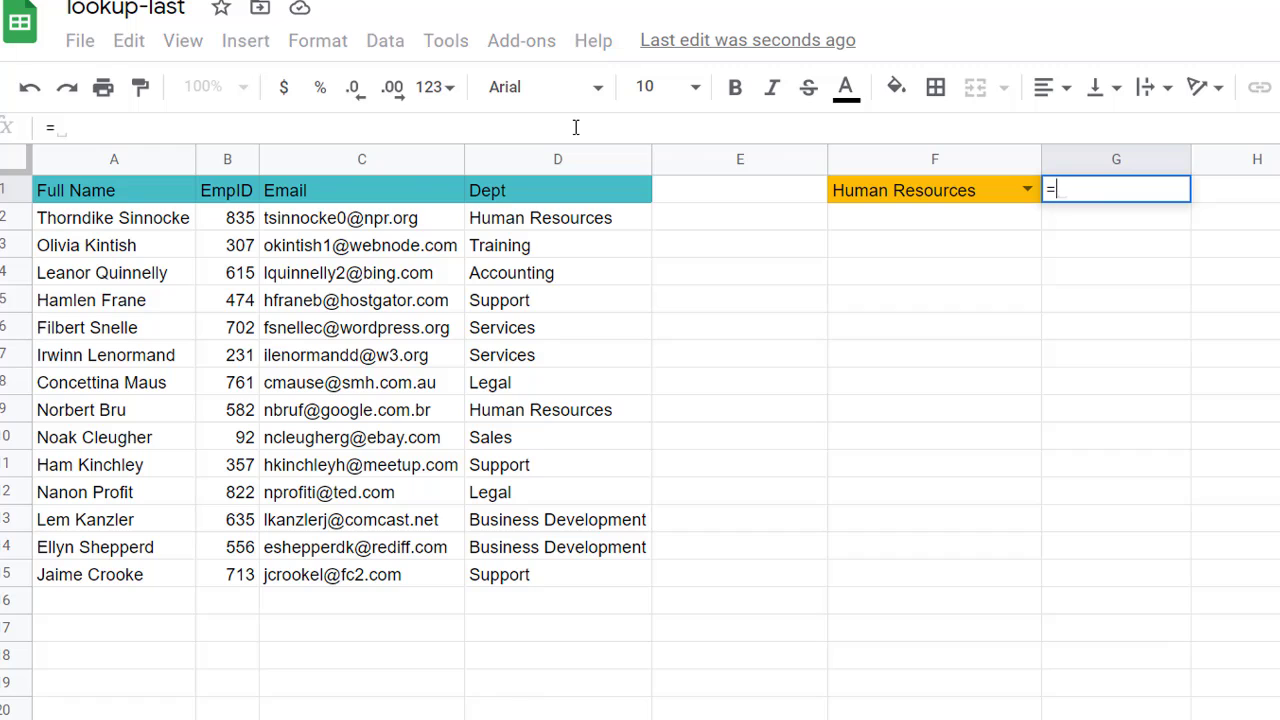
type("index")
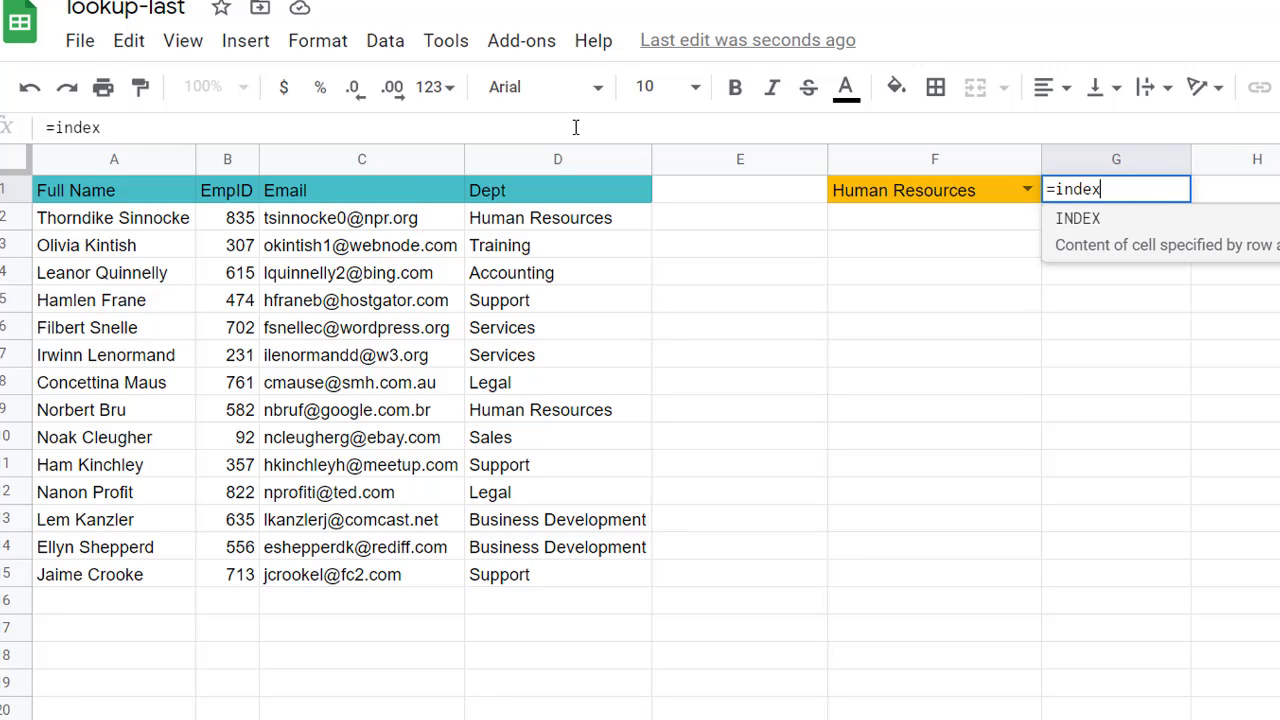
type("(")
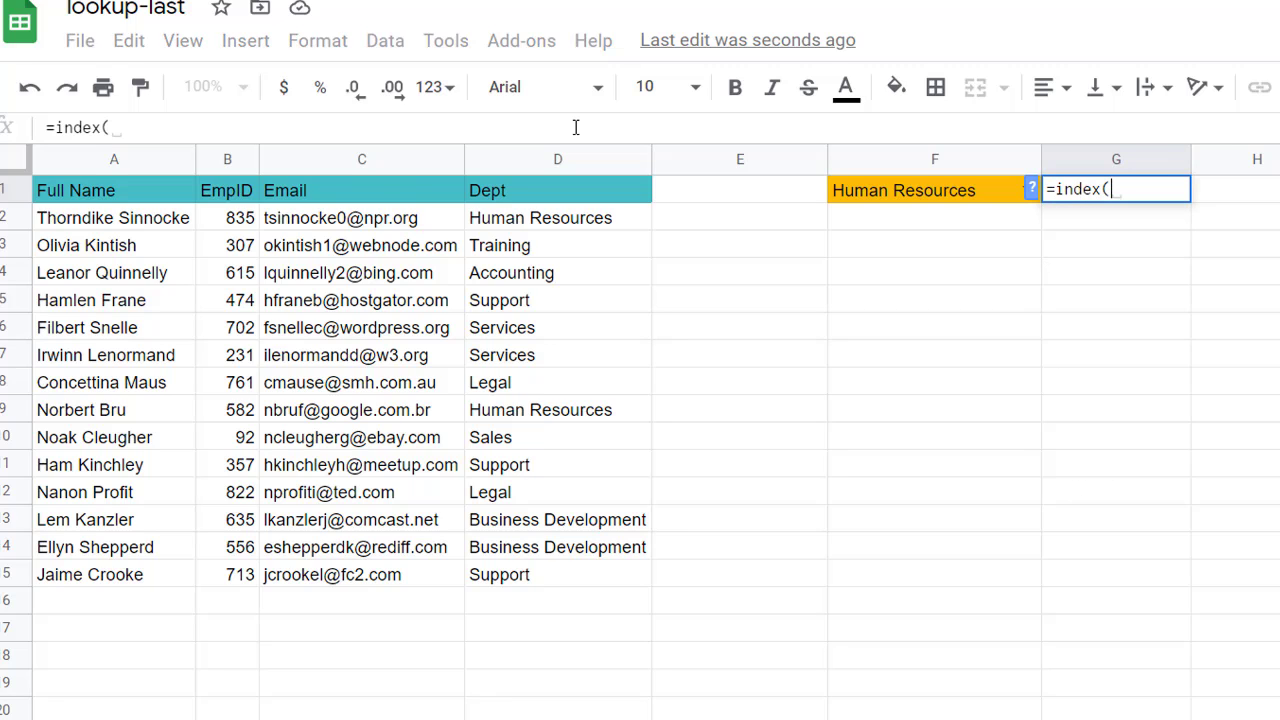
left_click_drag(100, 218, 58, 582)
type(",")
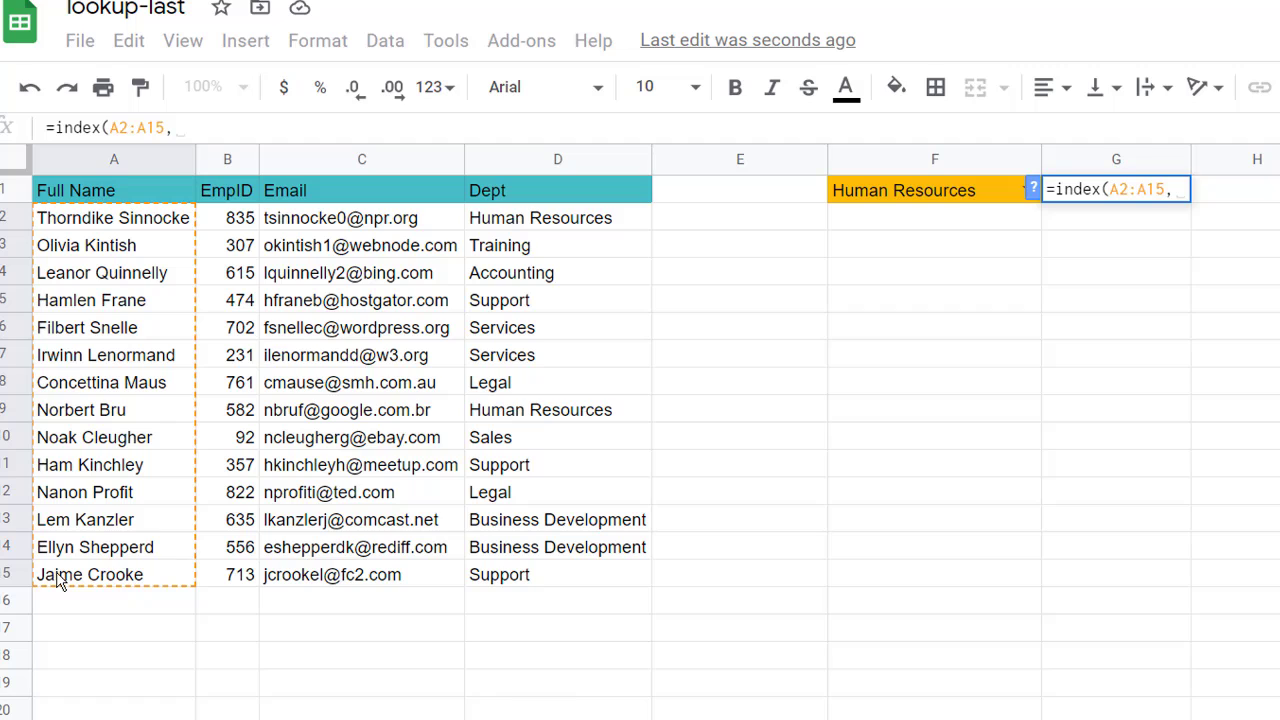
Nest LARGE, ARRAYFORMULA and IF functions in the row argument of the INDEX formula
type("large")
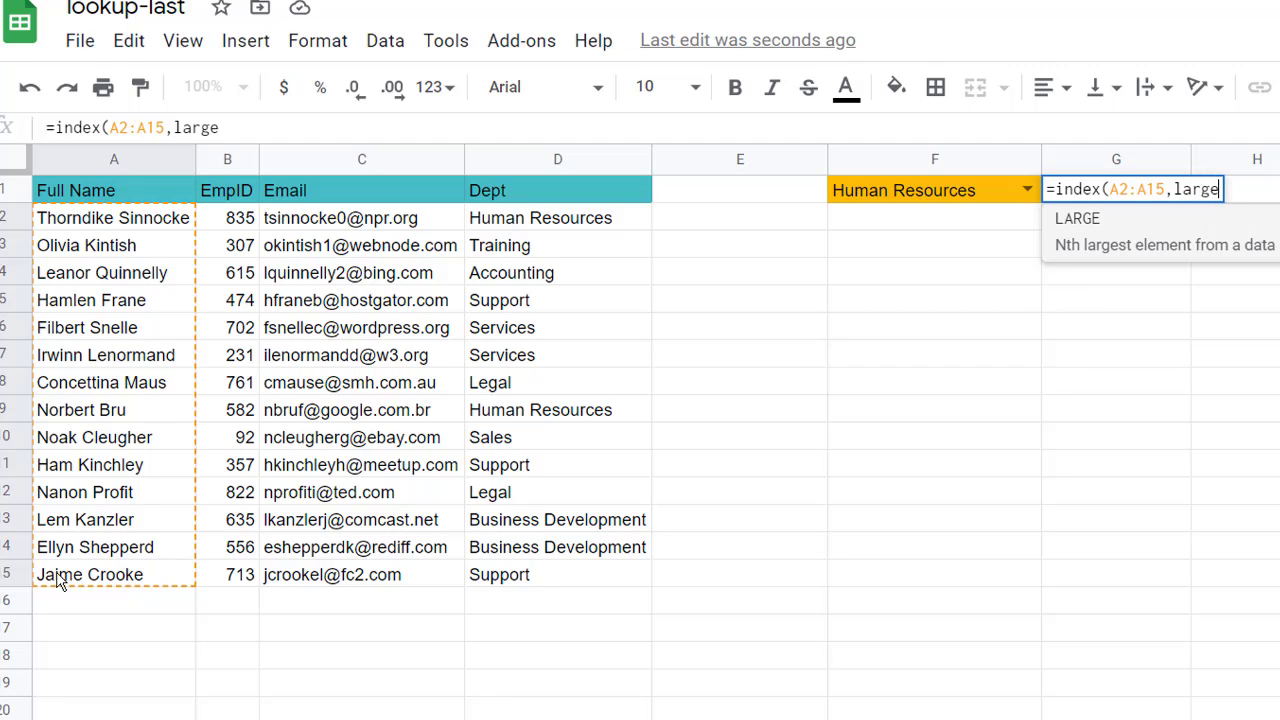
type("(")
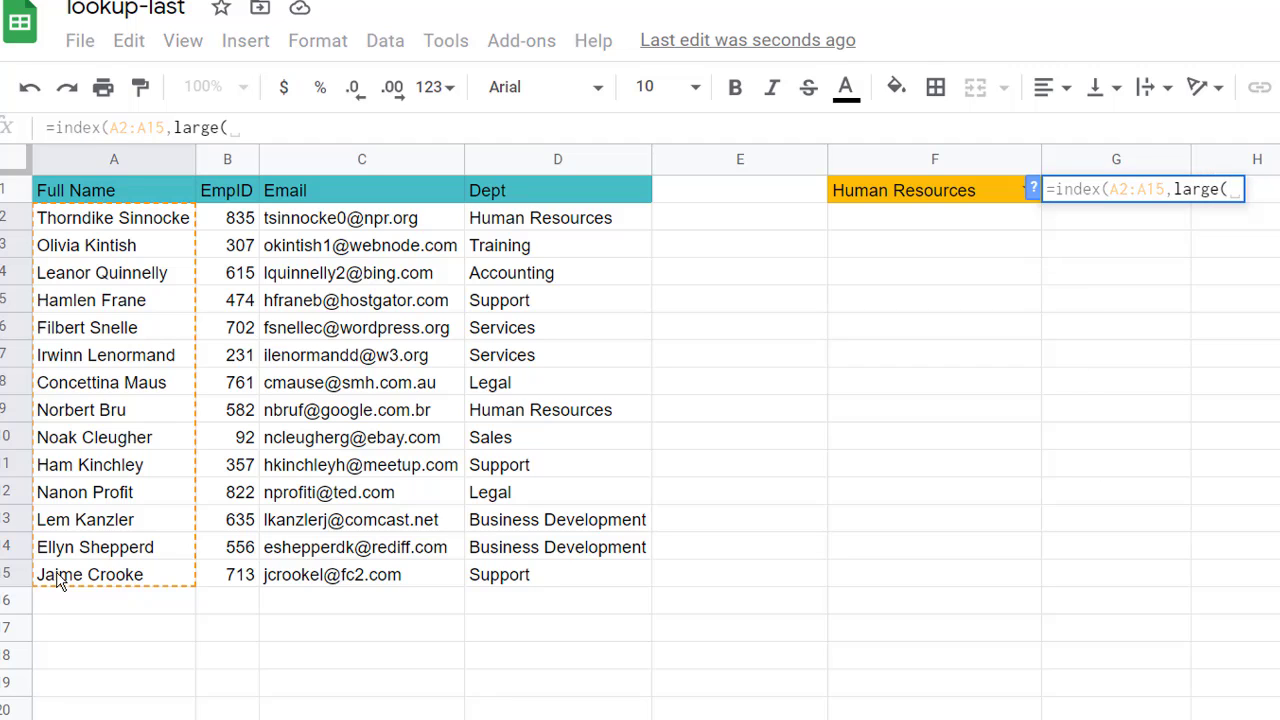
type("array")
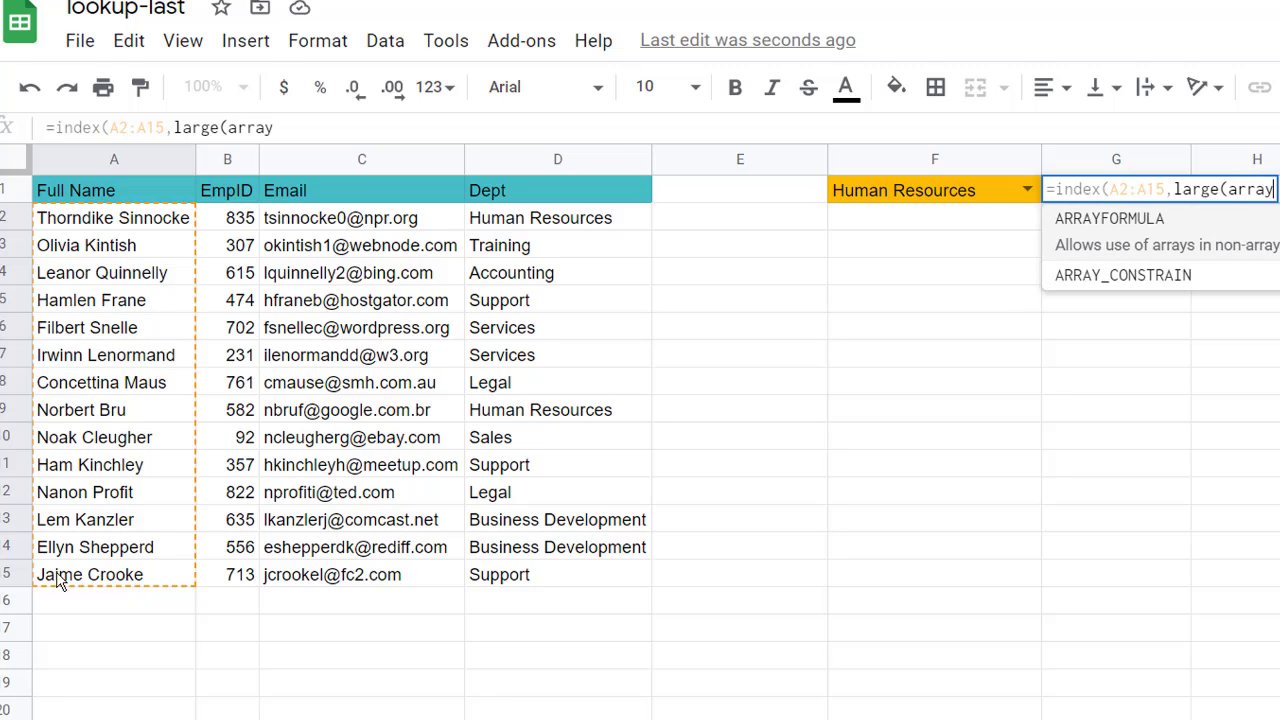
type("formul")
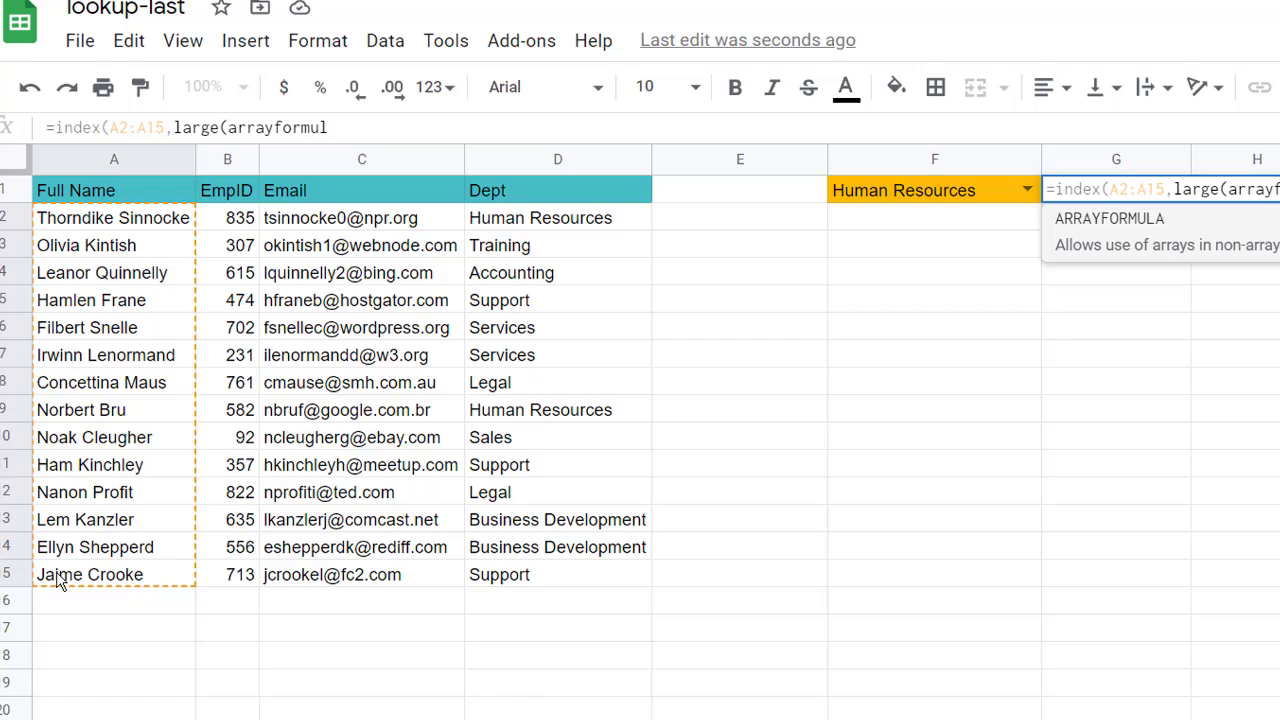
type("a(")
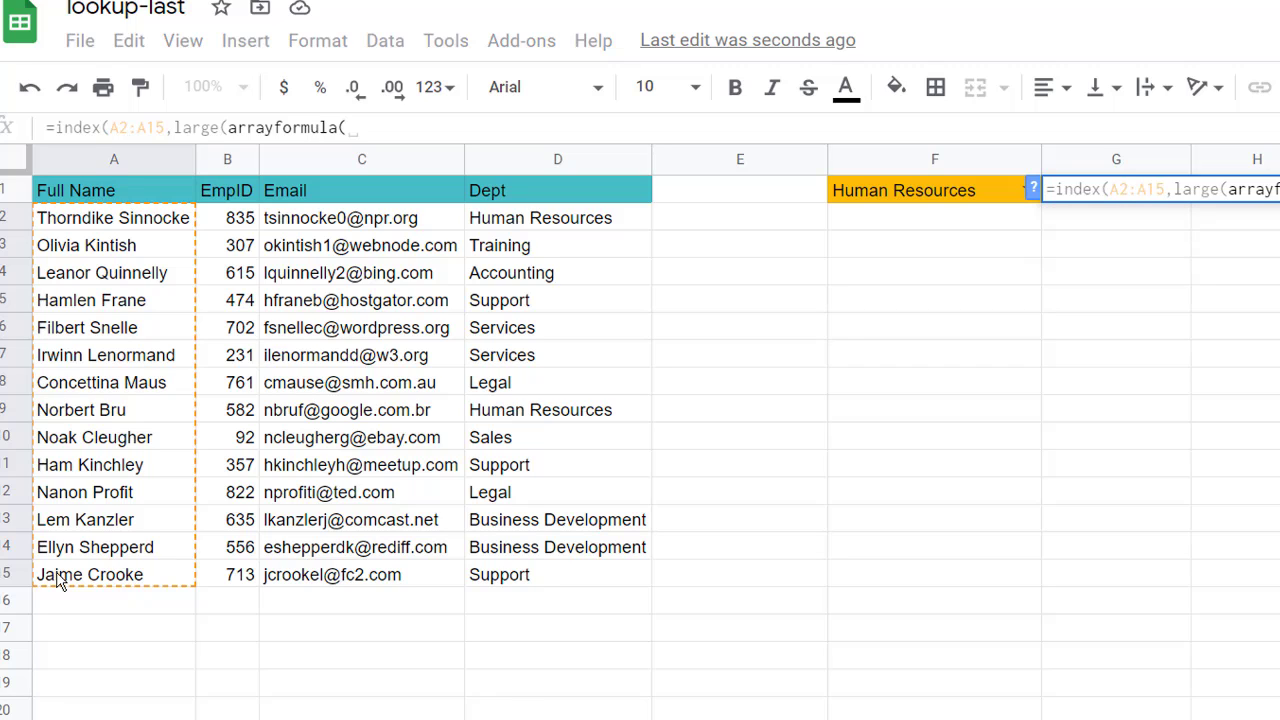
type("if")
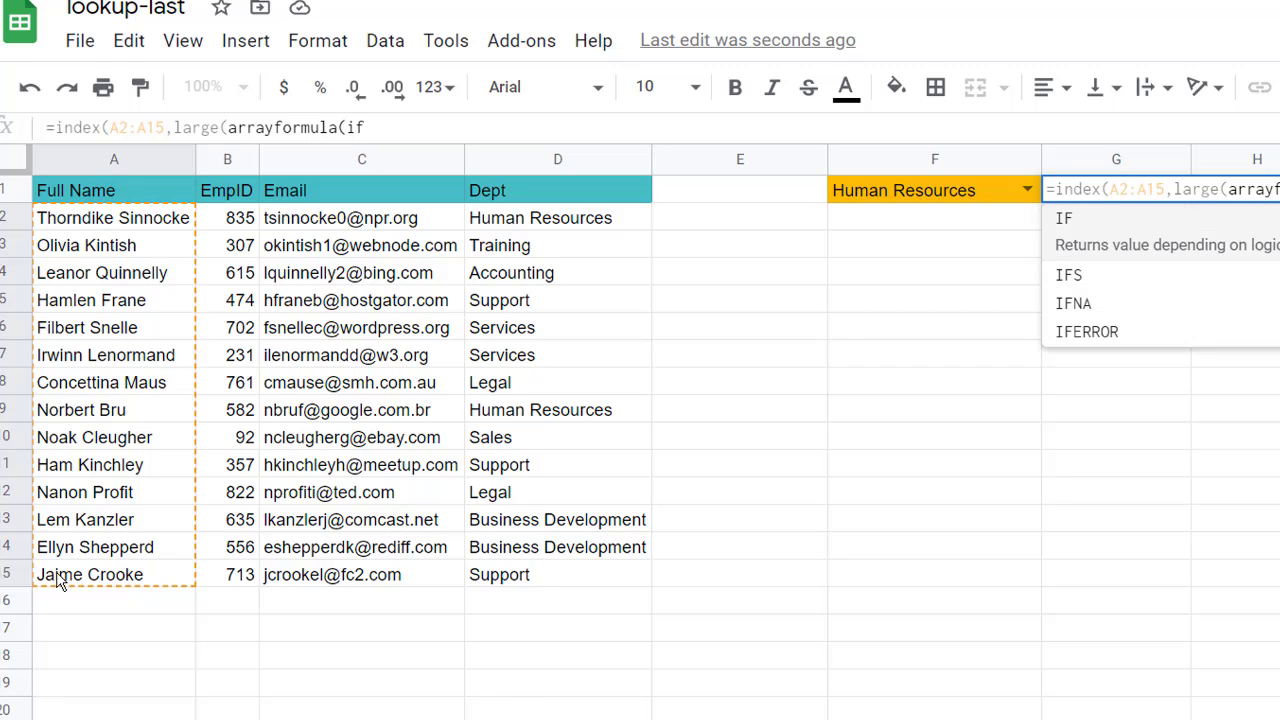
type("(")
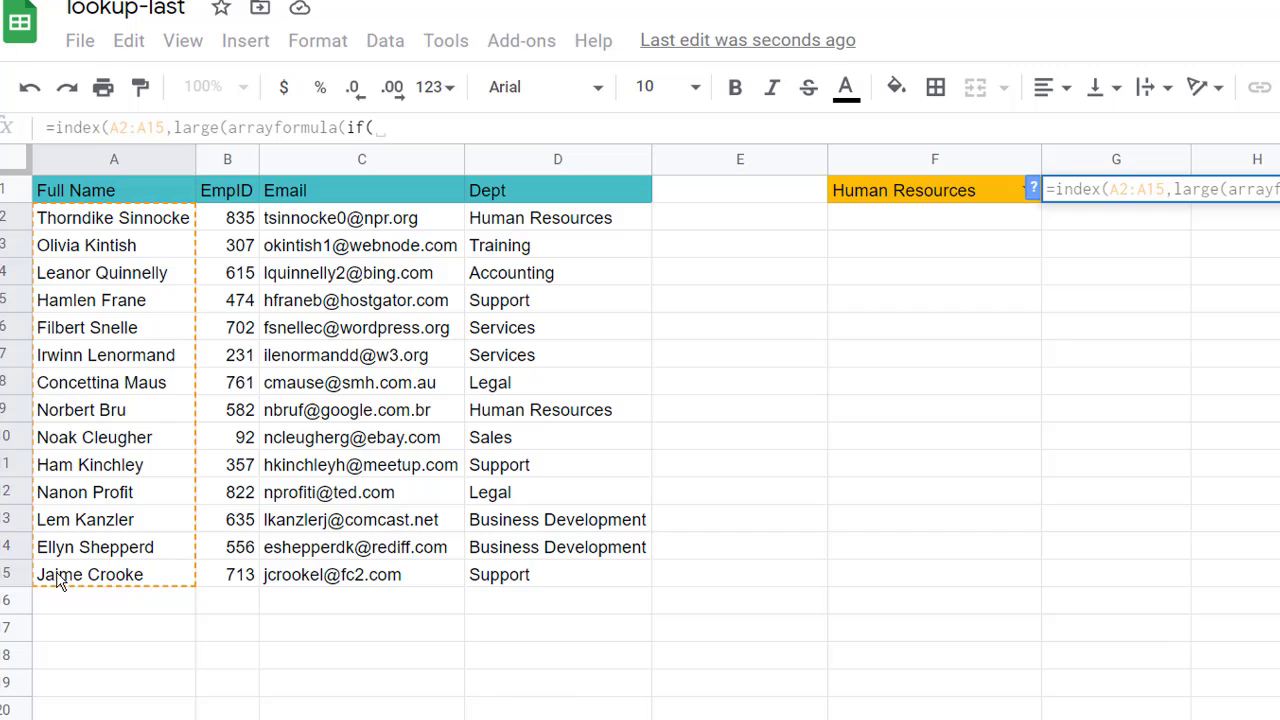
Set the IF condition to D2:D15=F1, comparing the Dept column with the selected department
left_click(578, 220)
left_click_drag(565, 277, 548, 577)
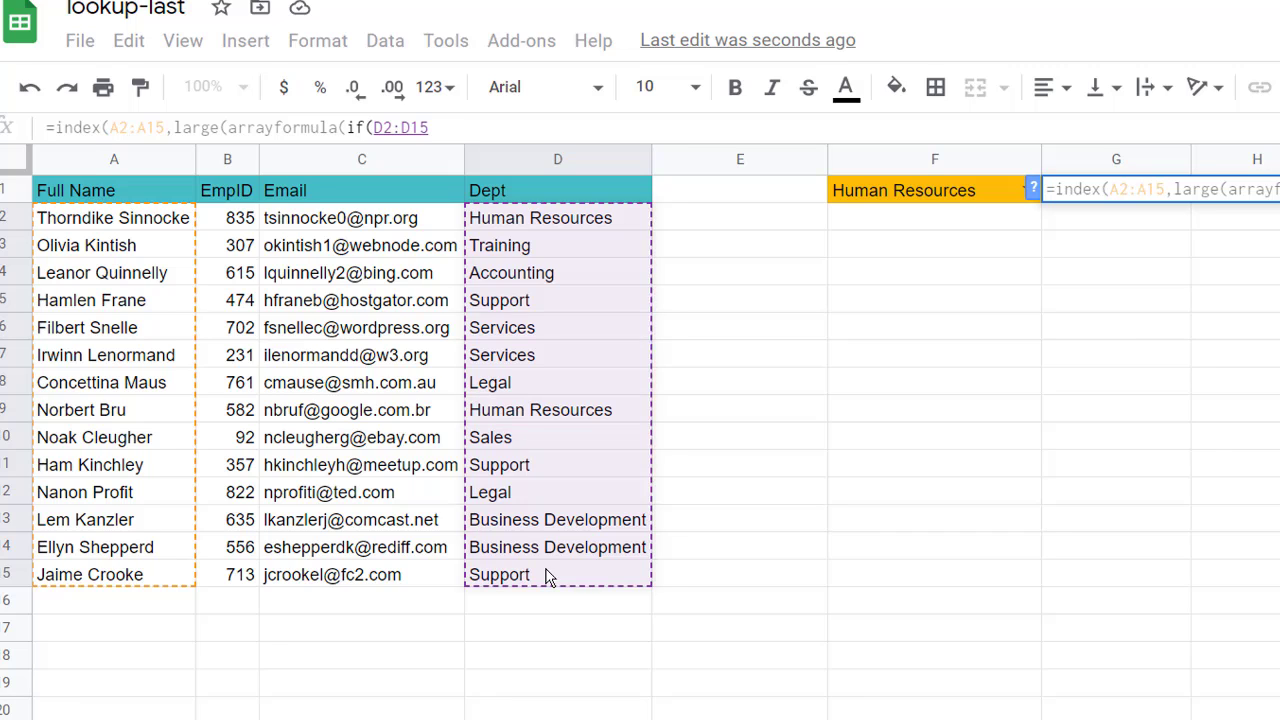
type("=")
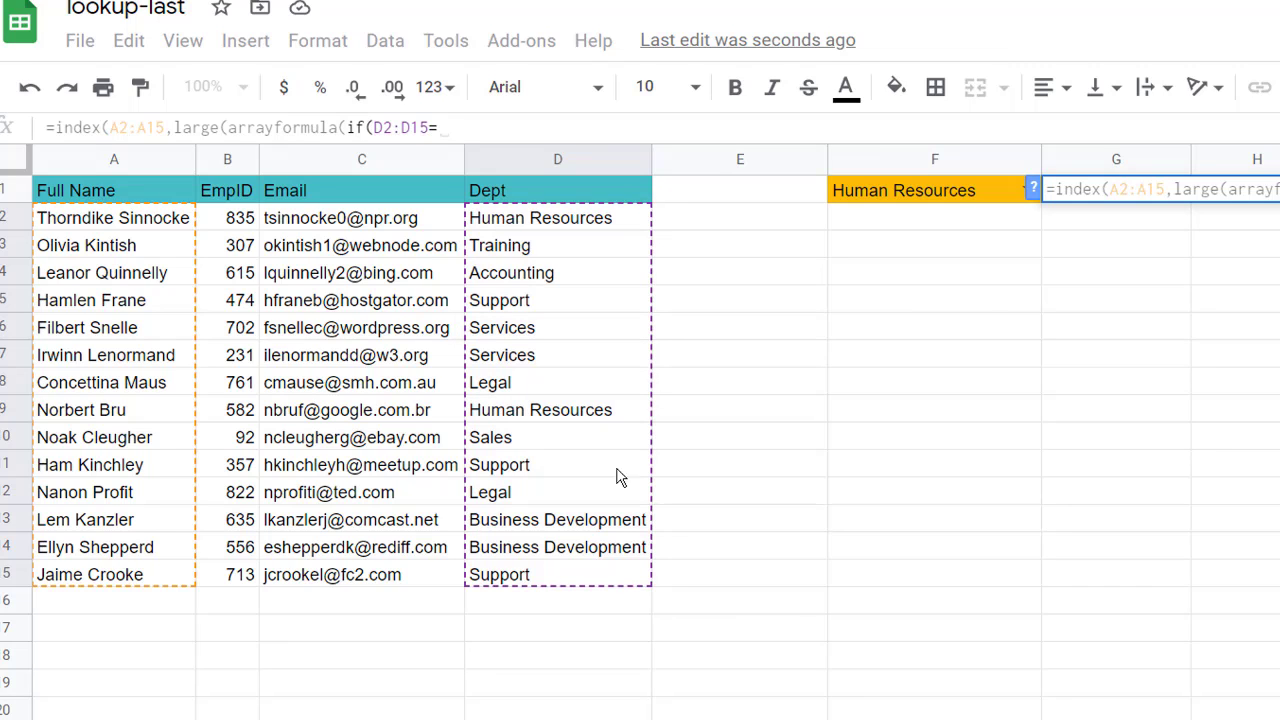
left_click(955, 197)
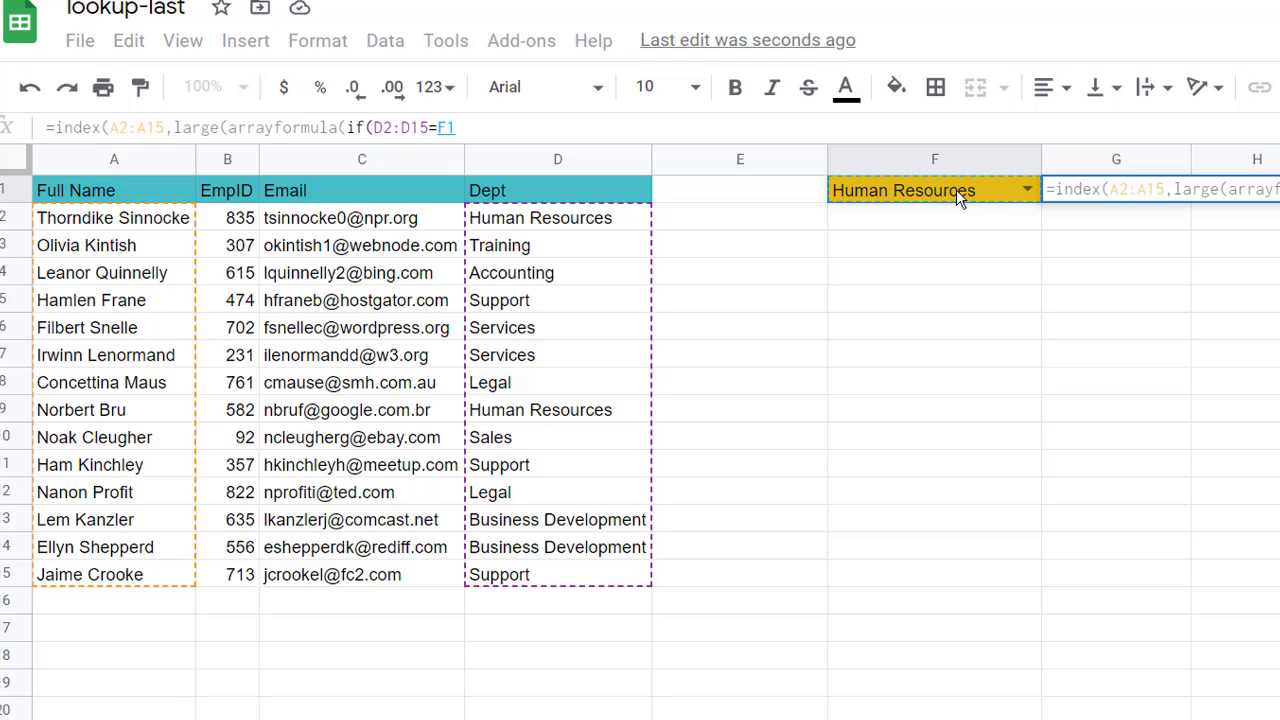
Set the IF true value to row(D2:D15)-1 in the G1 formula and close the IF function
type(",ro")
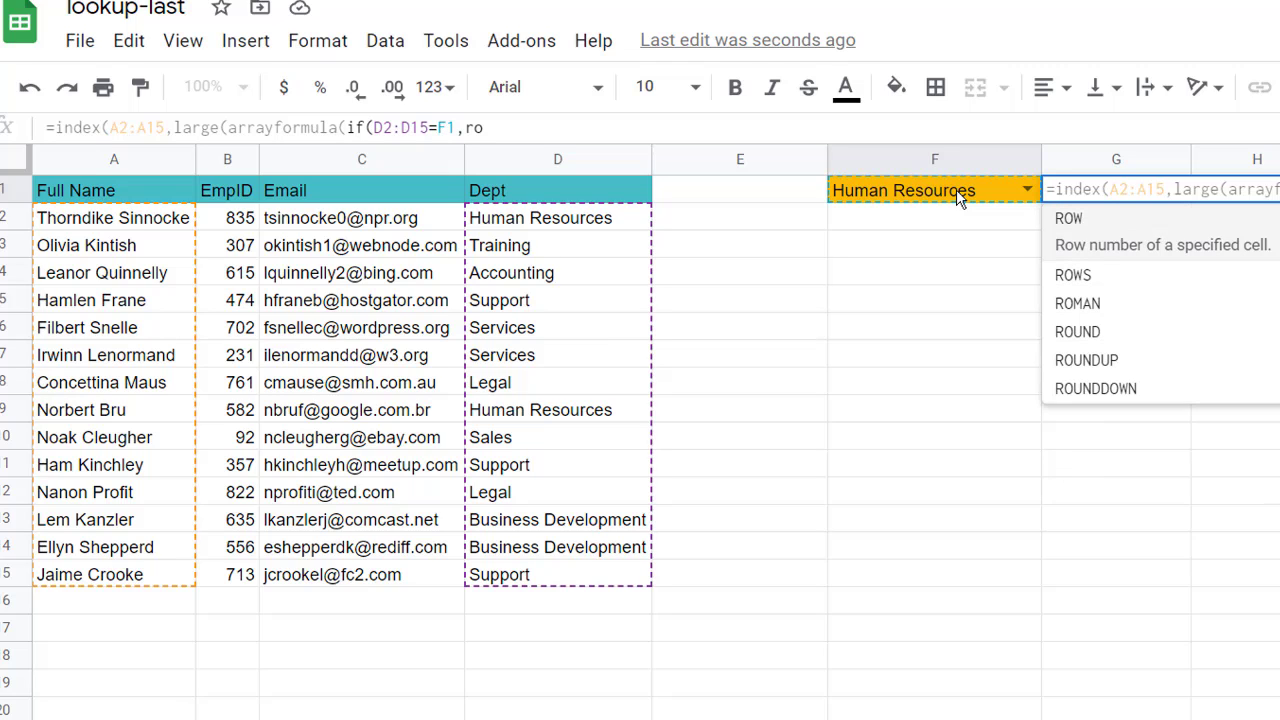
type("w")
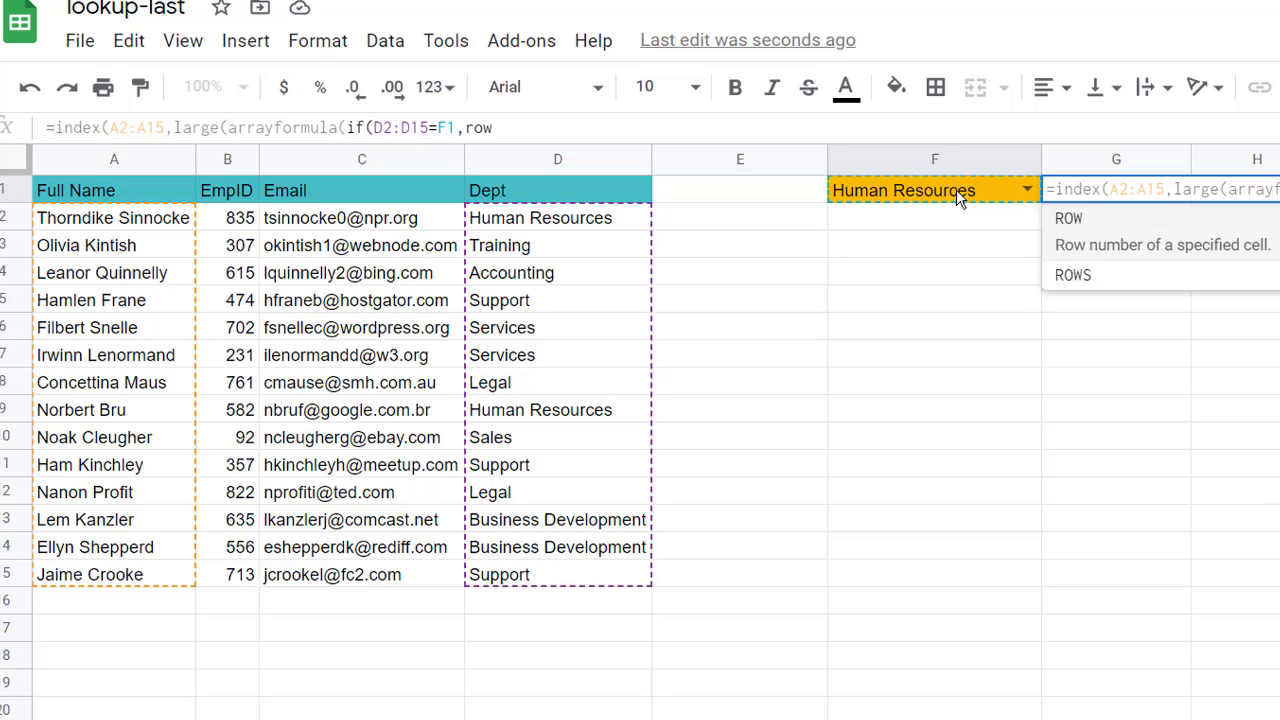
type("(")
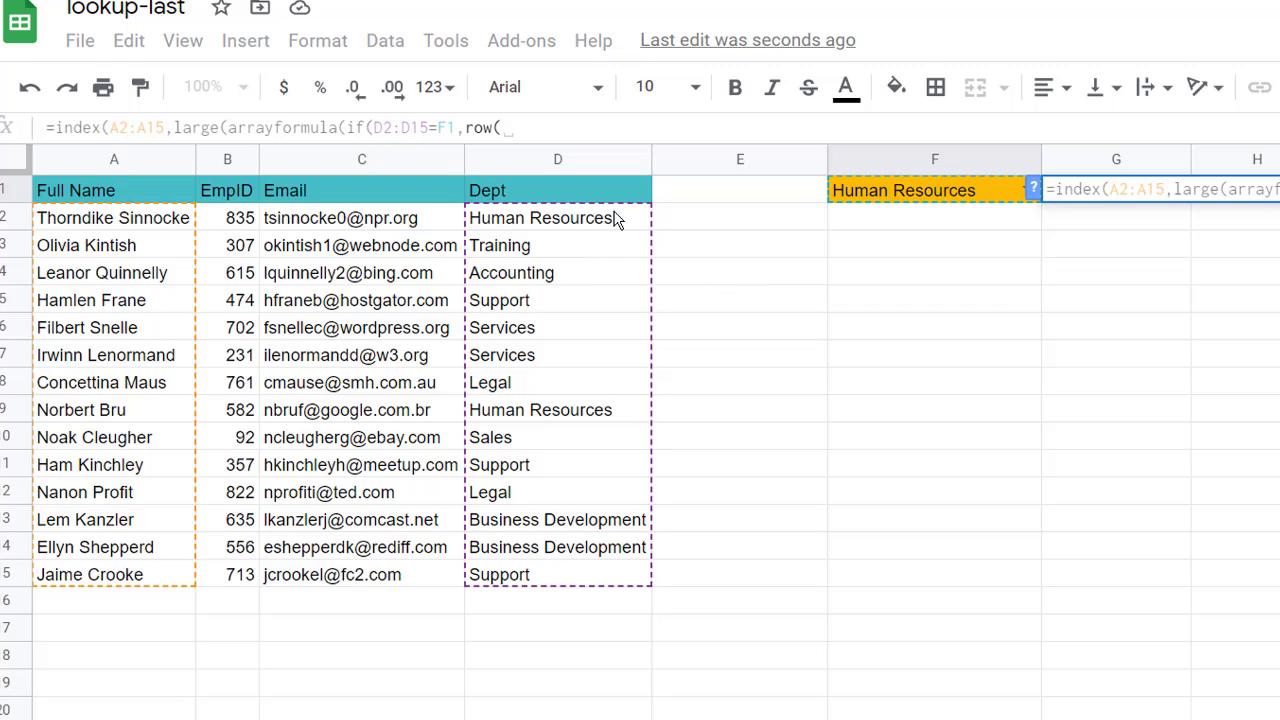
left_click_drag(614, 217, 533, 577)
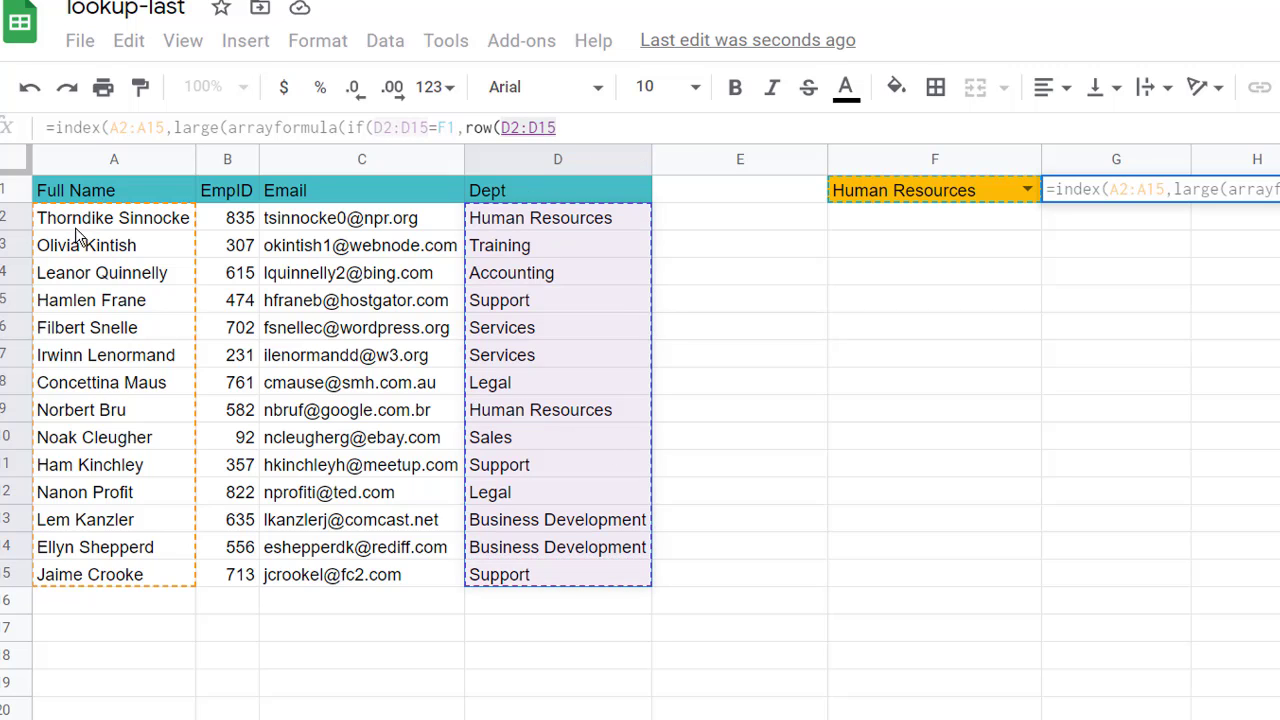
left_click(595, 127)
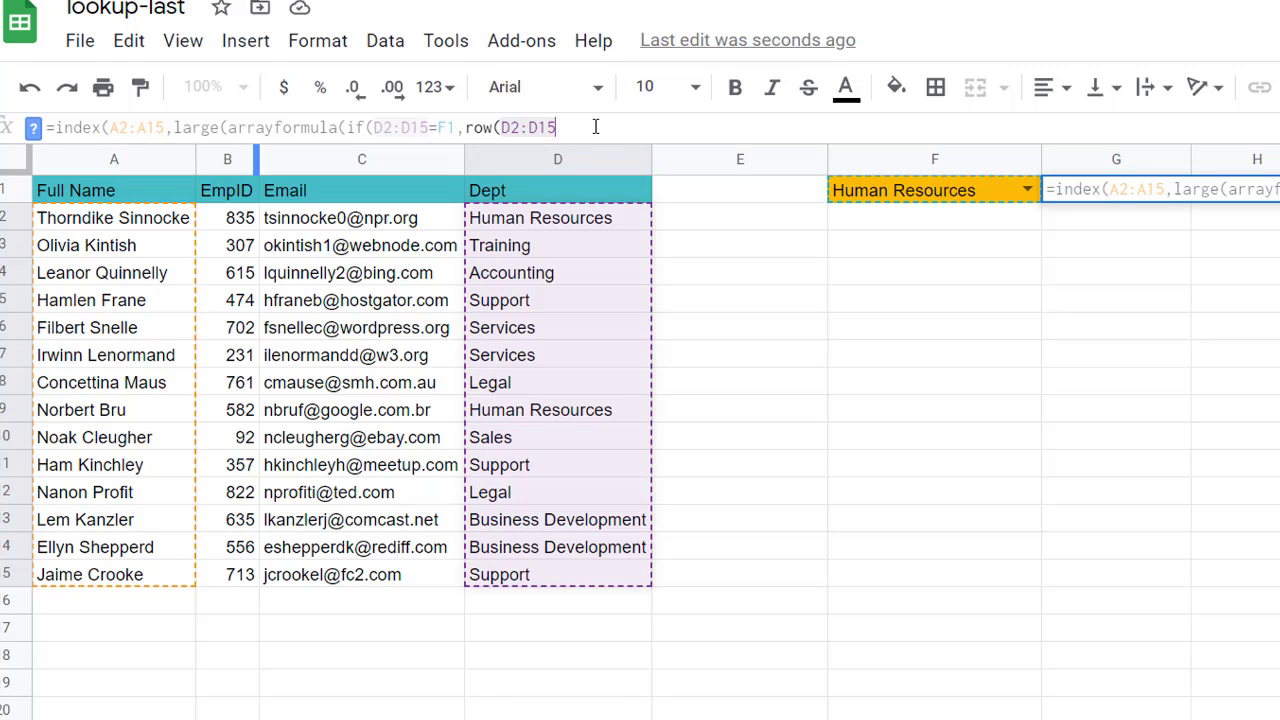
type(")")
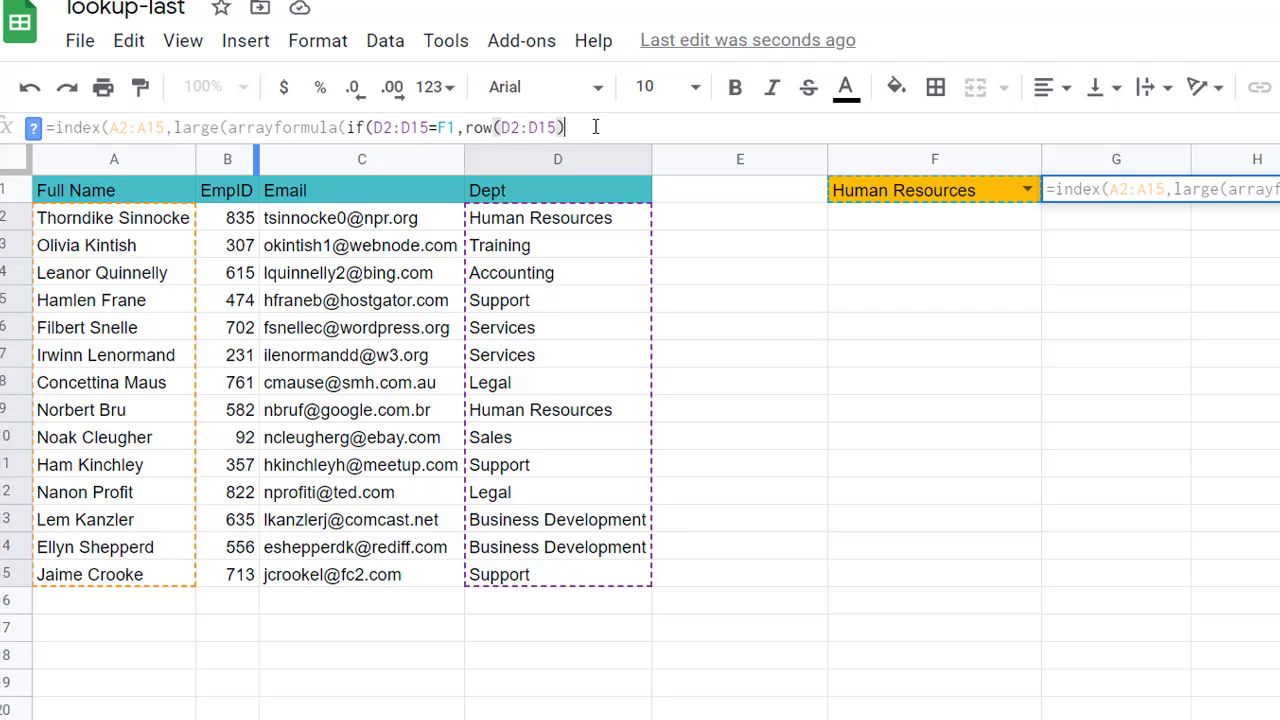
type("-1)")
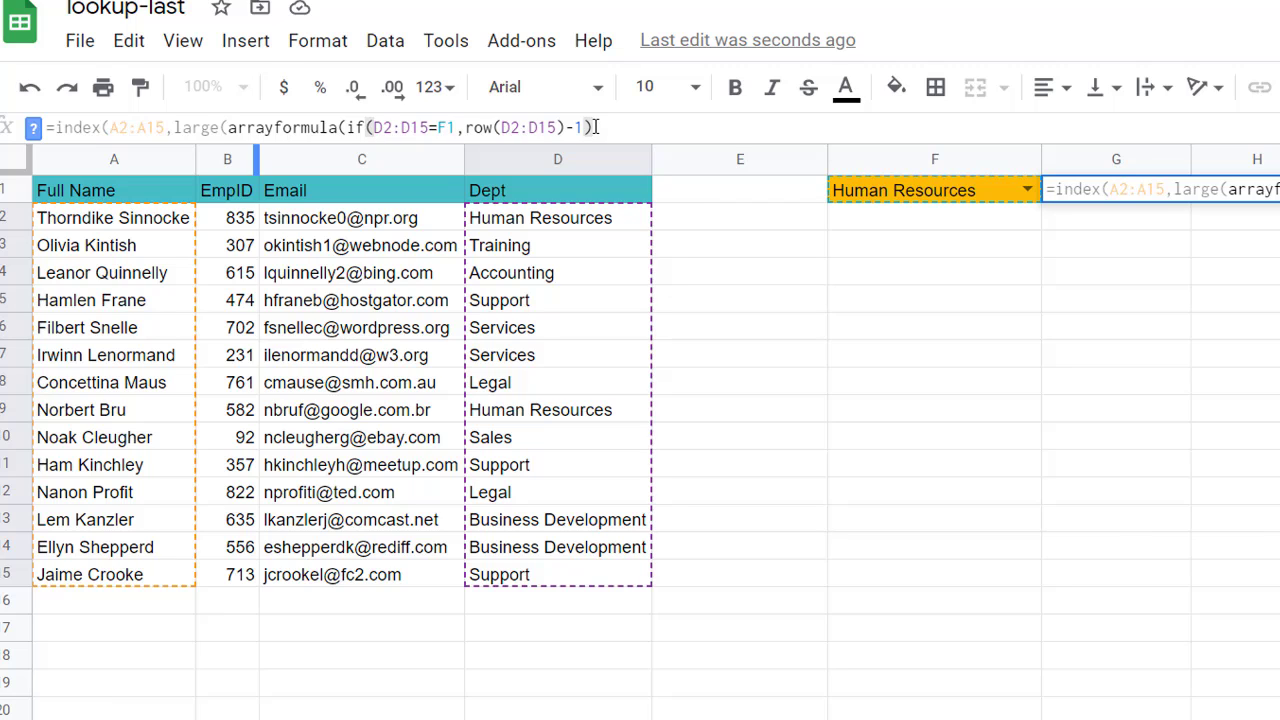
Close the ARRAYFORMULA, set the n argument of LARGE to 1 and enter the INDEX formula in G1
type("),")
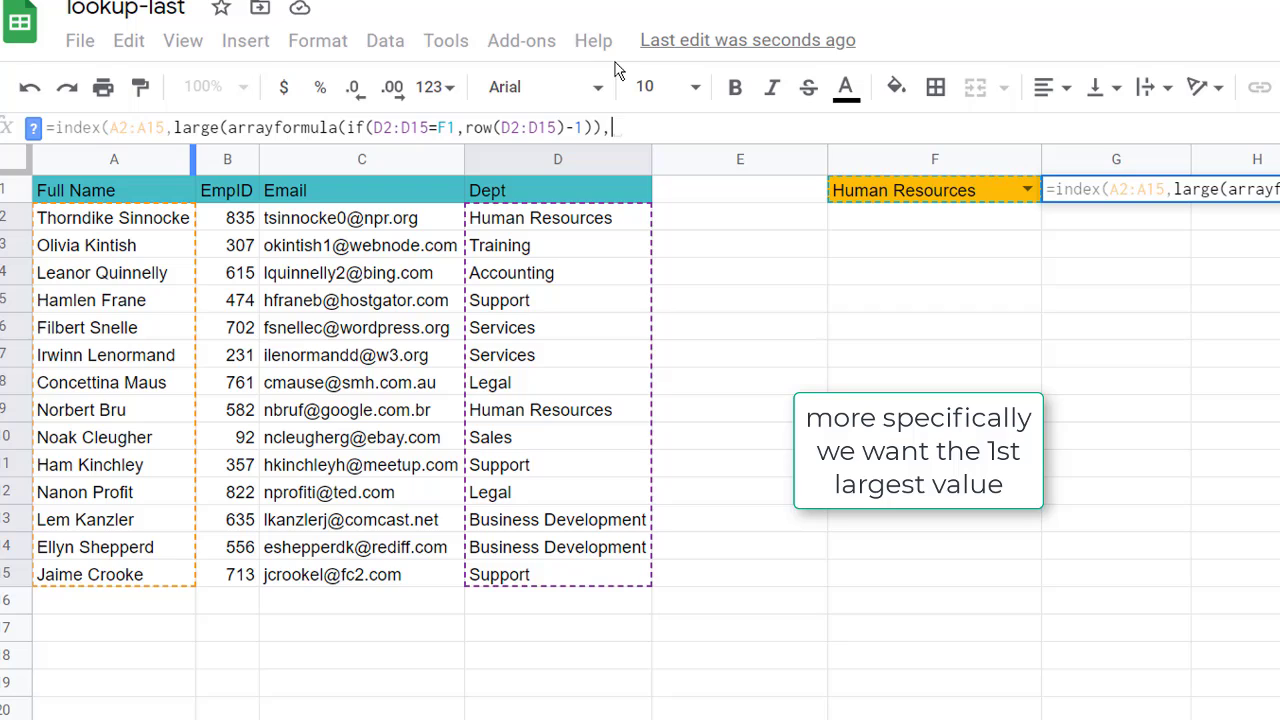
type("1")
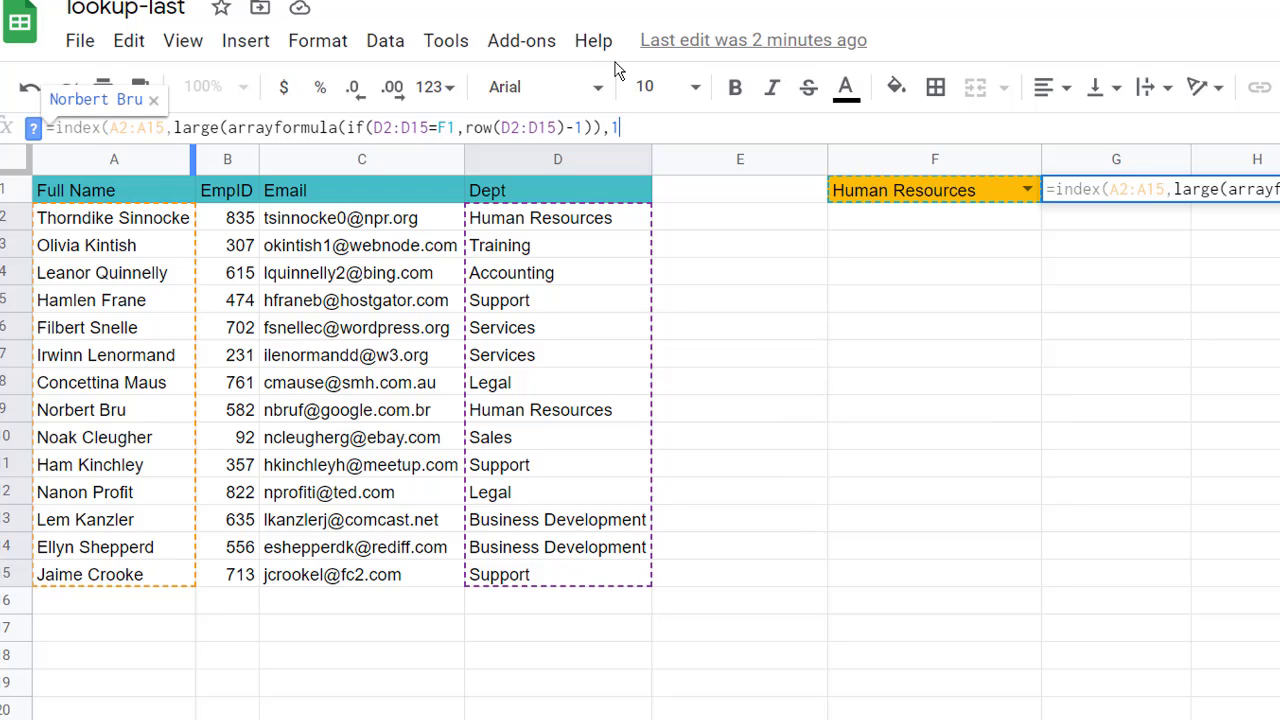
type(")")
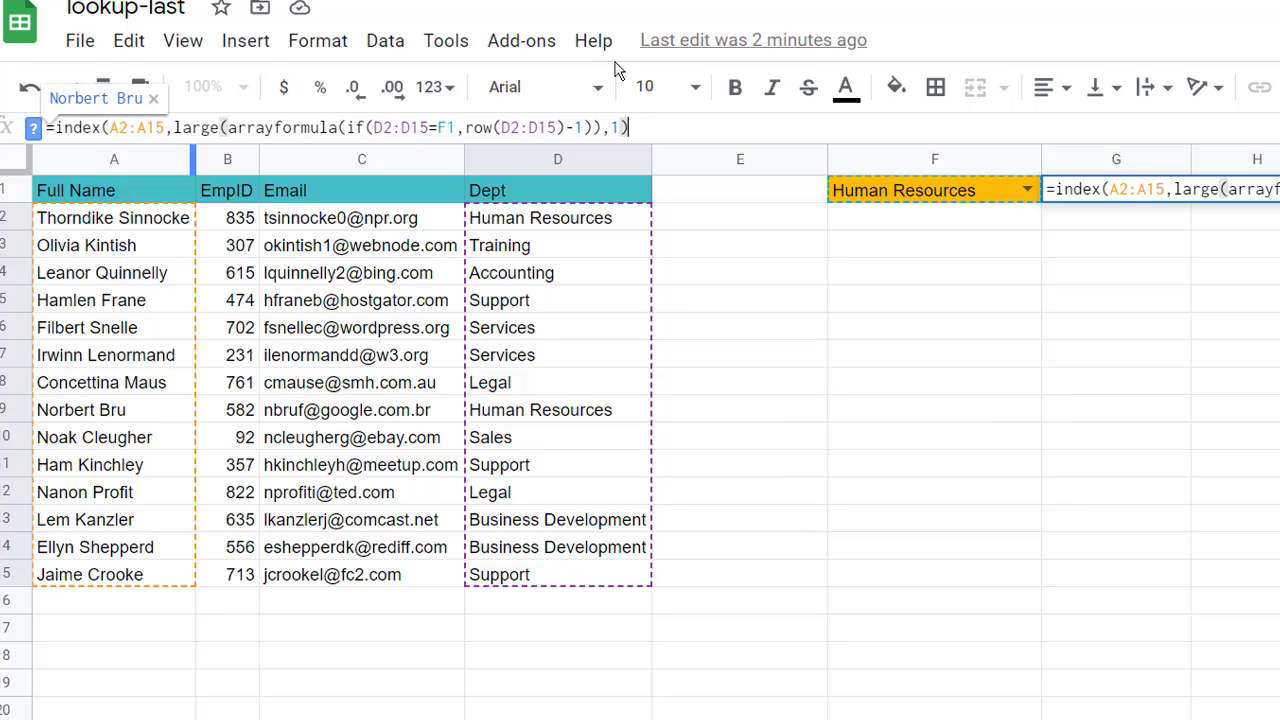
key("Return")
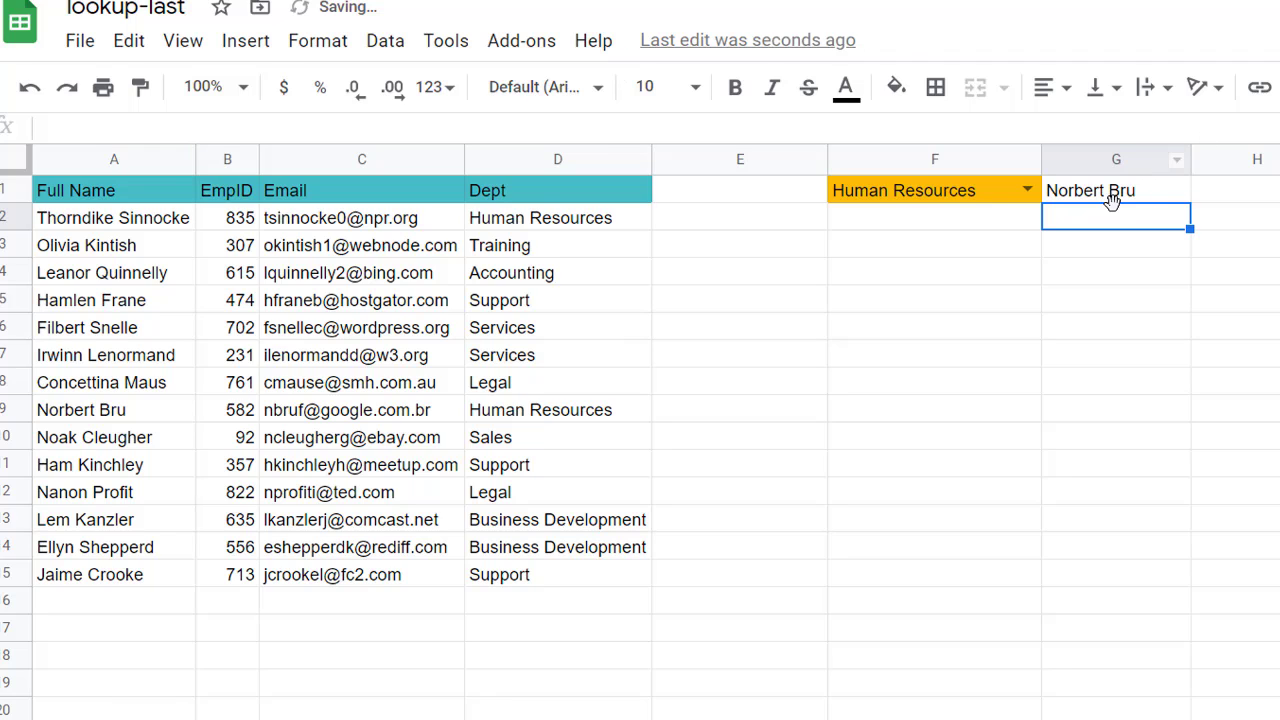
Compare the department in F1 and the name in G1 with the last Human Resources row of the table
left_click(974, 183)
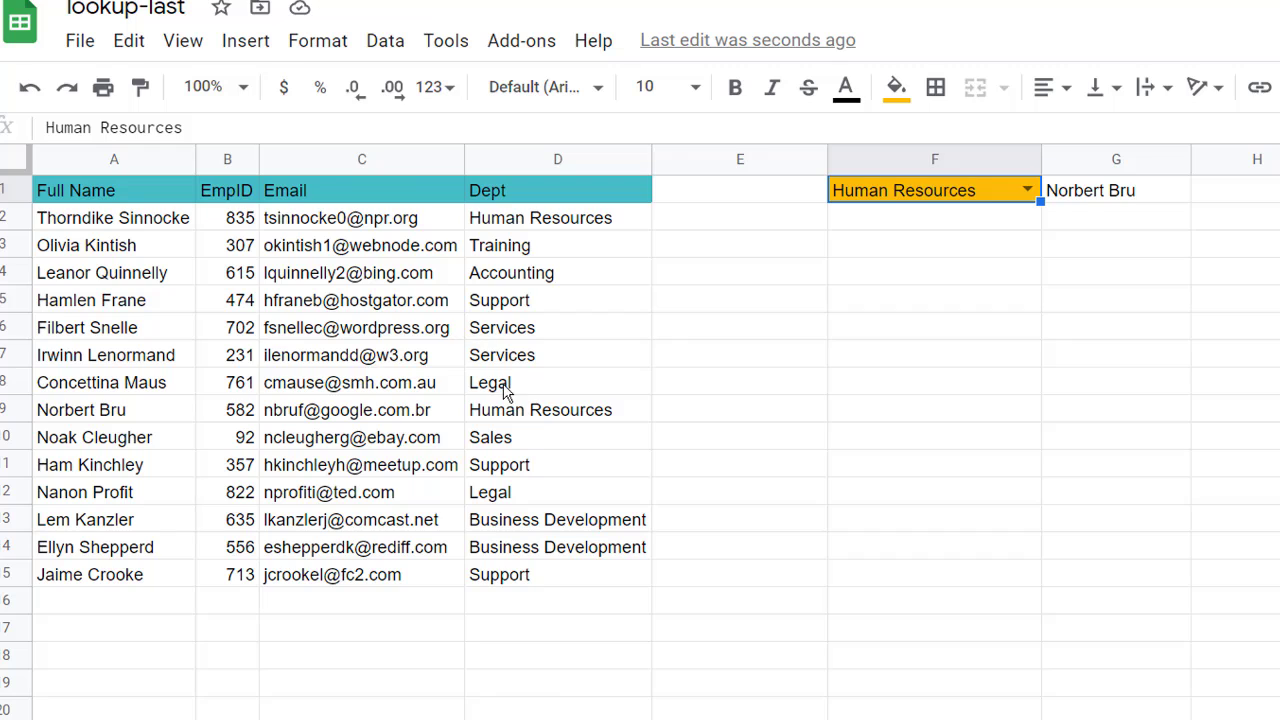
left_click(503, 420)
left_click(127, 420)
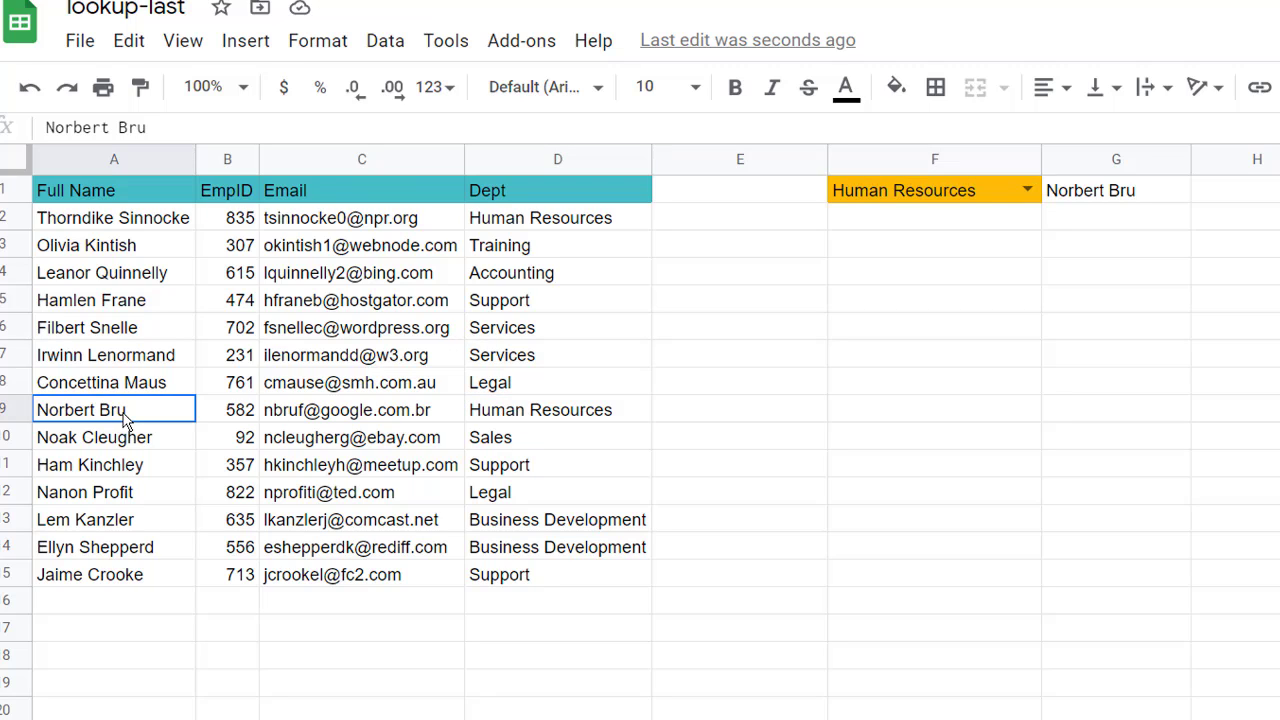
Change the department in F1 to Business Development and inspect the updated result in G1
left_click(1027, 190)
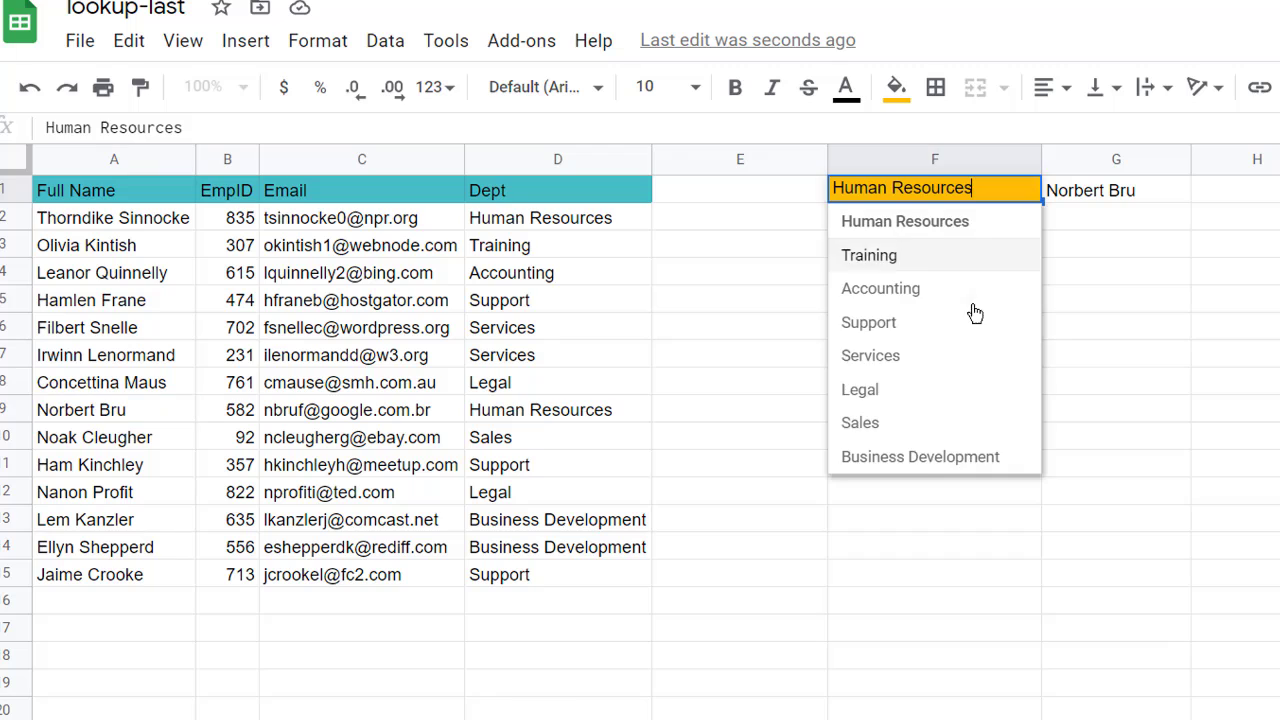
left_click(920, 457)
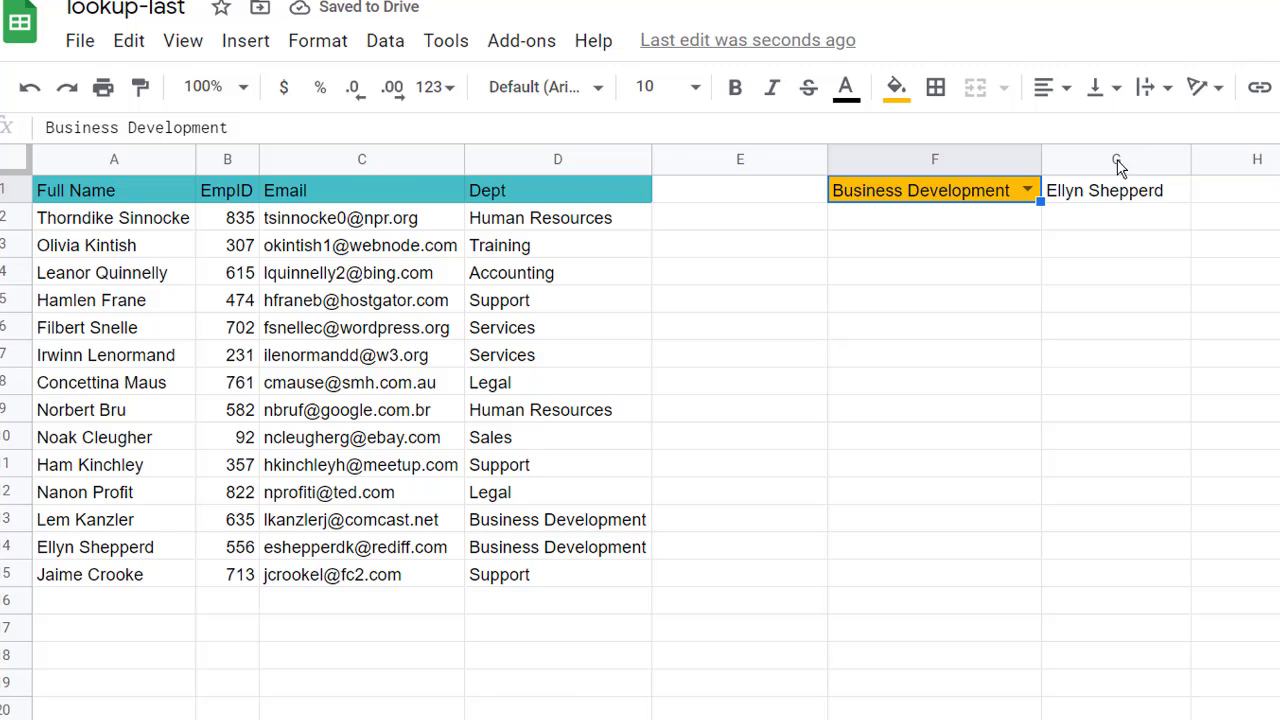
left_click(1097, 197)
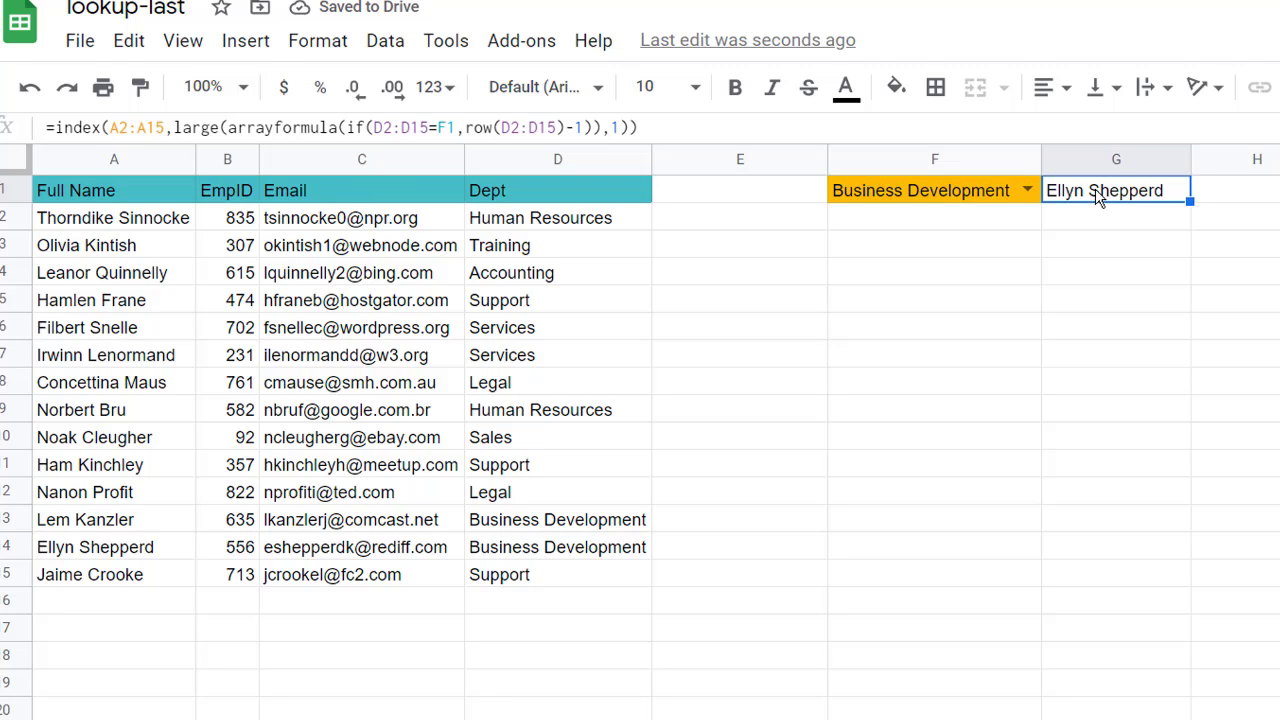
Display the G1 formula as text in H1 with FORMULATEXT, and reselect G1
left_click(1243, 197)
type("=formu")
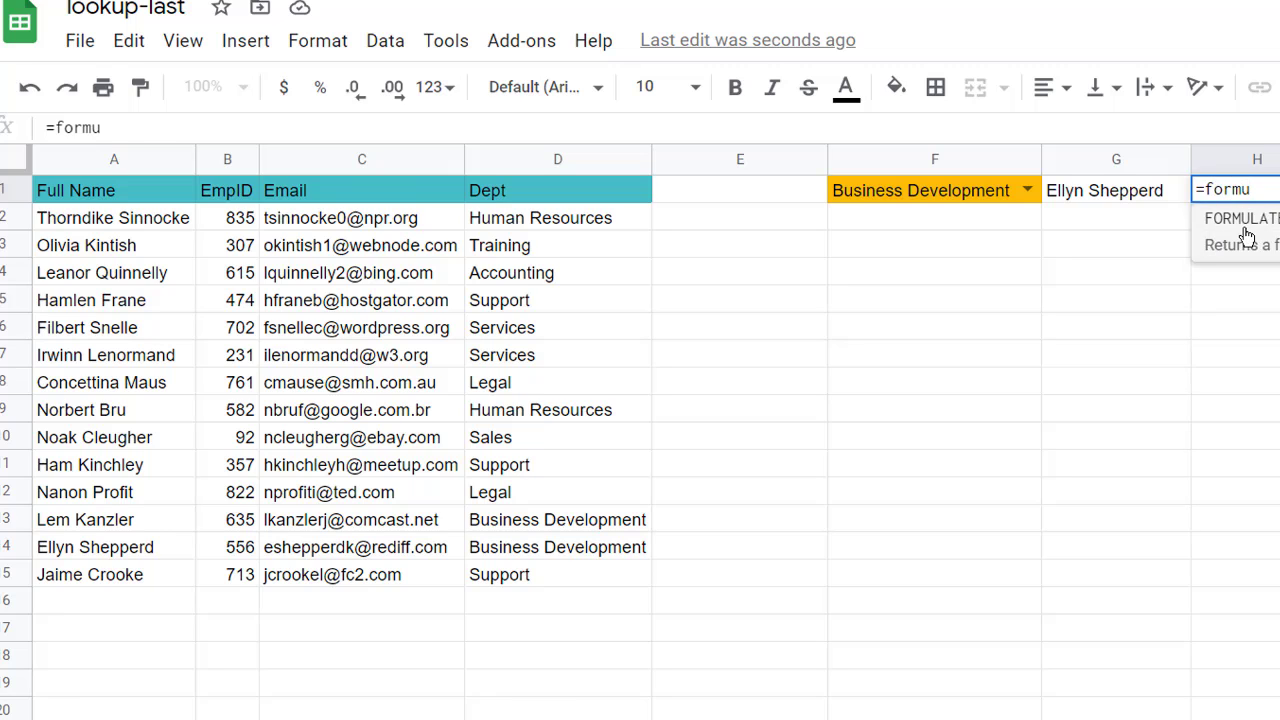
left_click(1240, 218)
left_click(1110, 200)
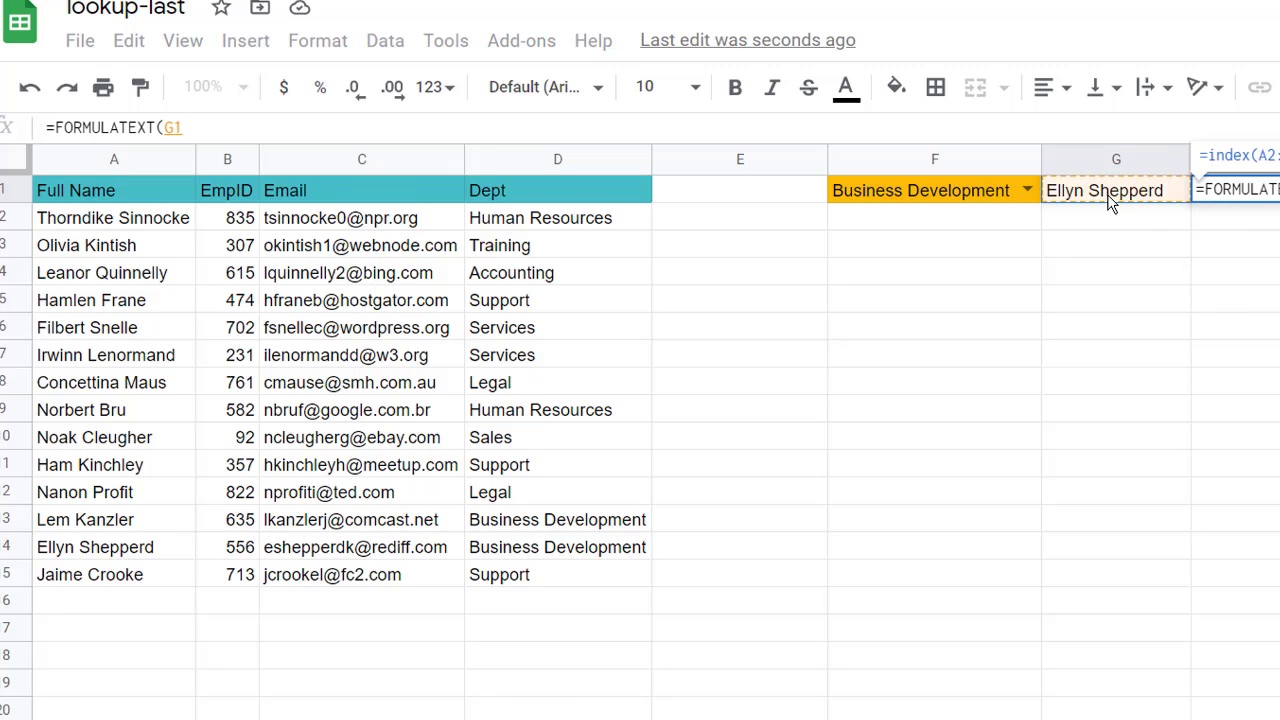
key("Return")
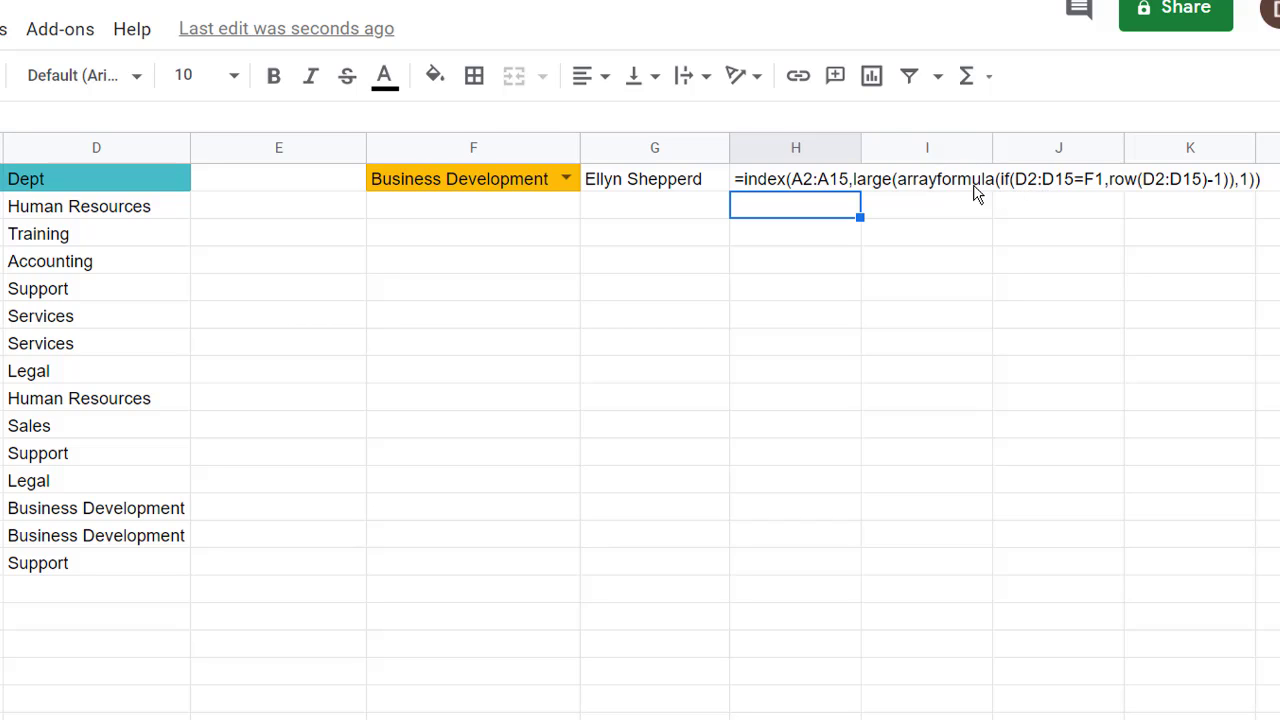
left_click(921, 177)
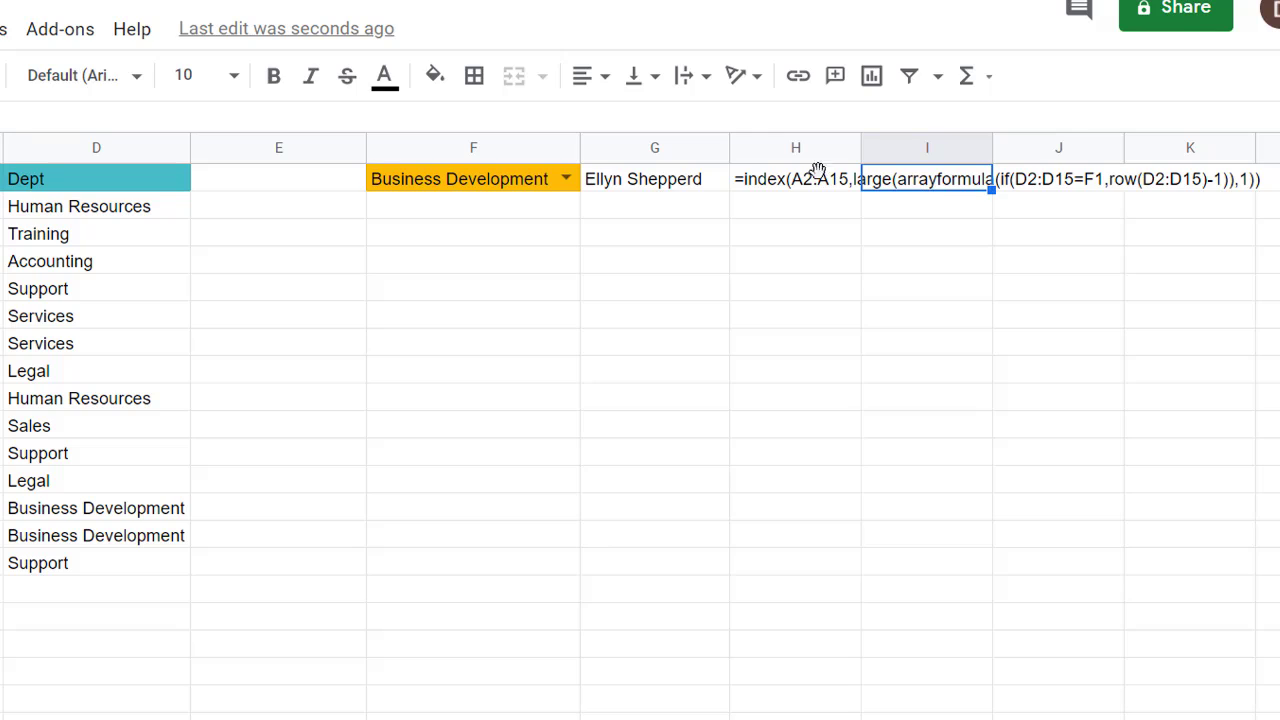
left_click(694, 181)
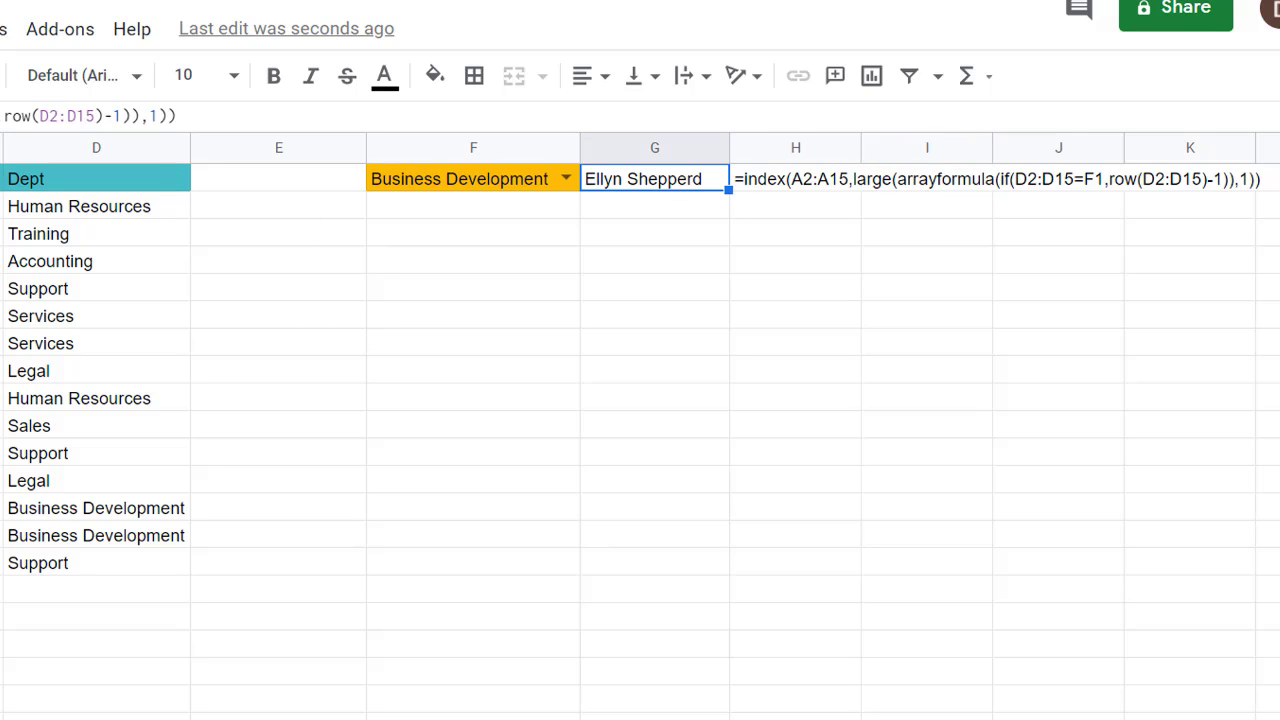
left_click_drag(204, 139, 568, 139)
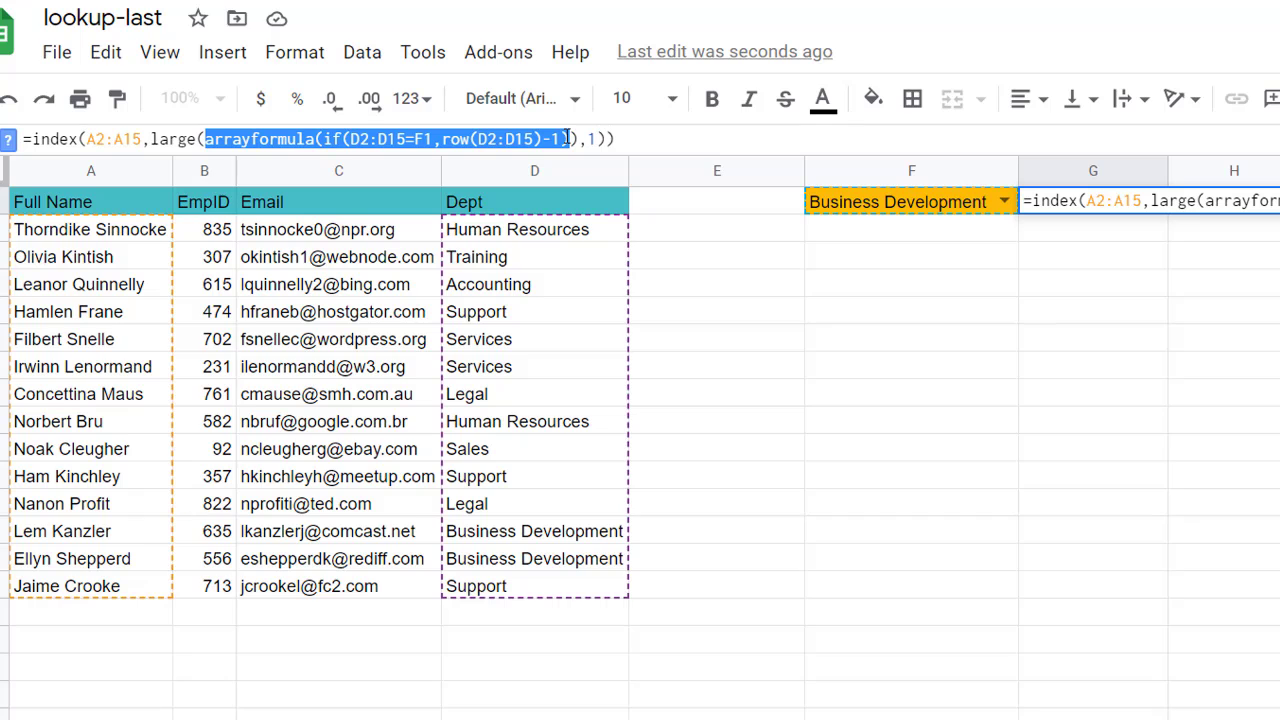
left_click(672, 235)
key("Escape")
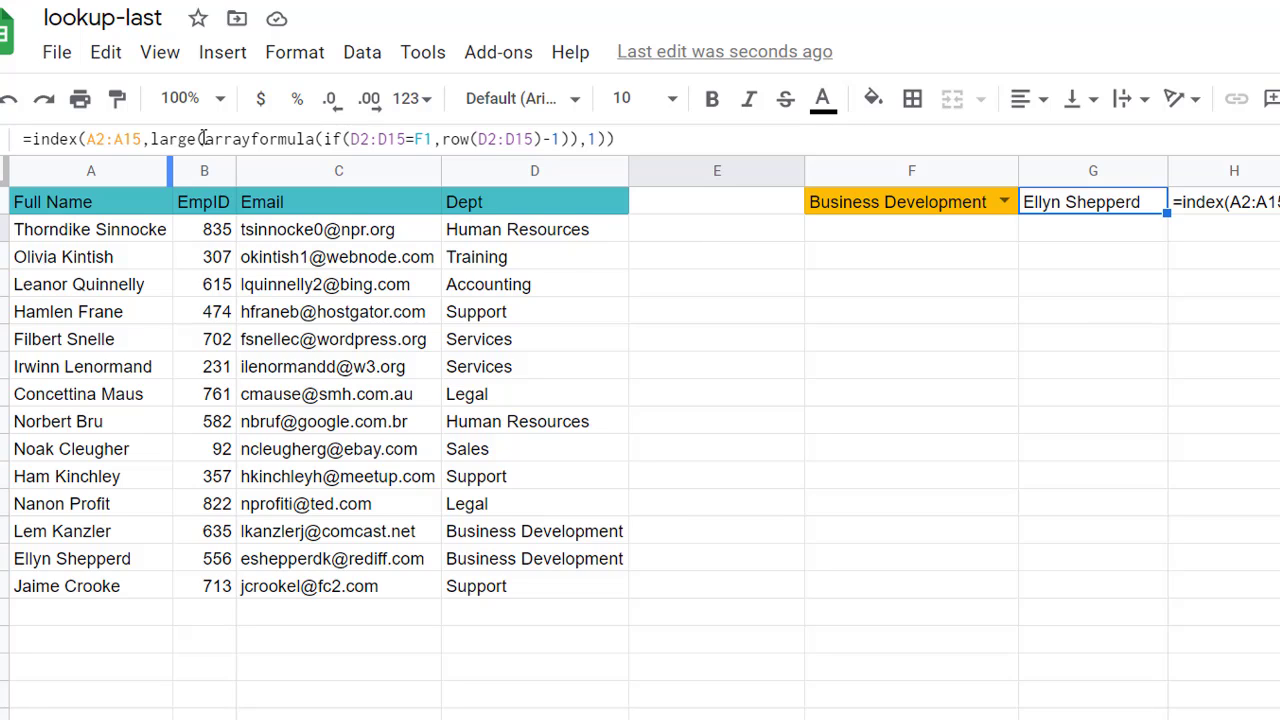
Copy the ARRAYFORMULA part of the G1 formula into E2 as a separate formula, =arrayformula(if(D2:D15=F1,row(D2:D15)-1))
left_click_drag(205, 139, 568, 139)
key("ctrl+c")
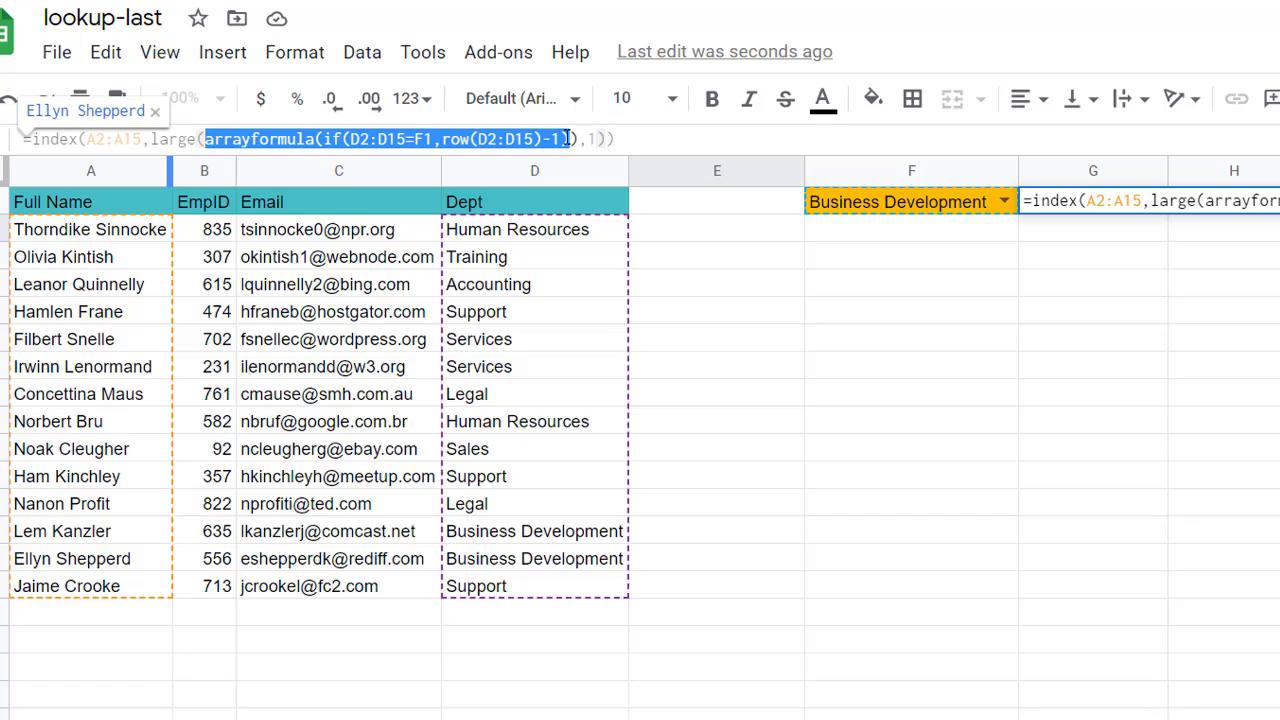
key("Escape")
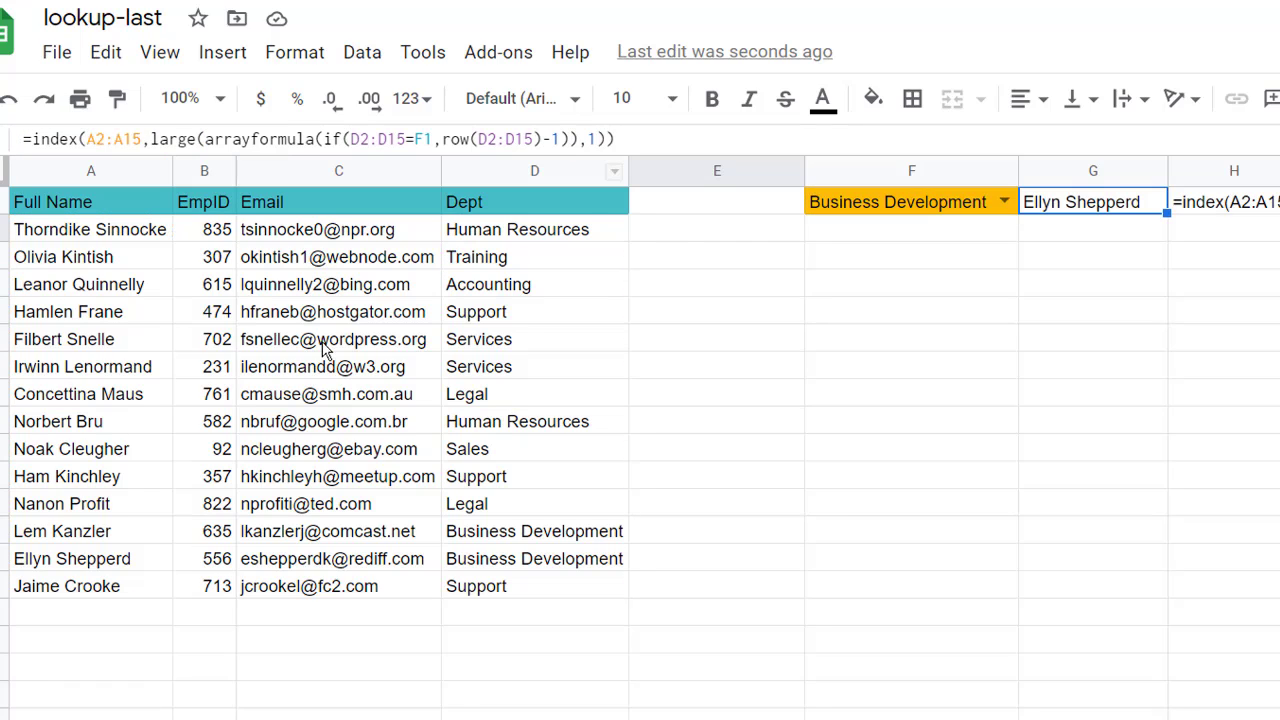
left_click(694, 229)
left_click(506, 141)
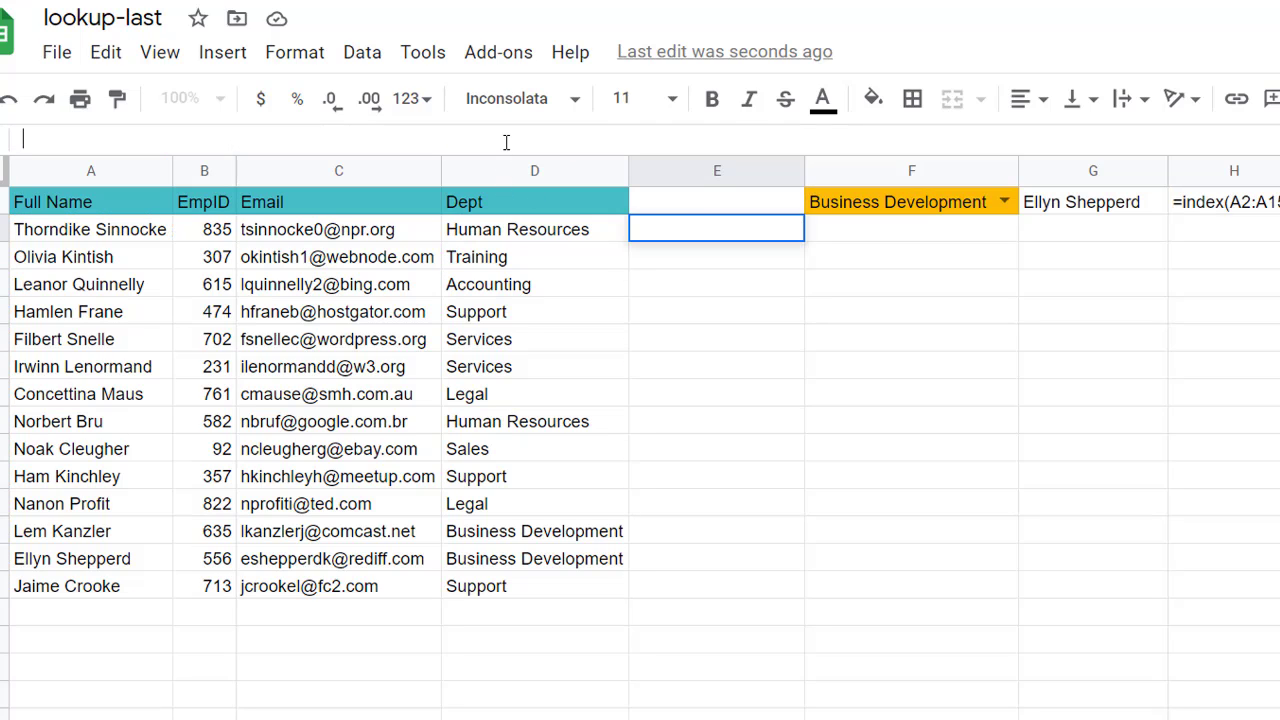
type("=")
key("ctrl+v")
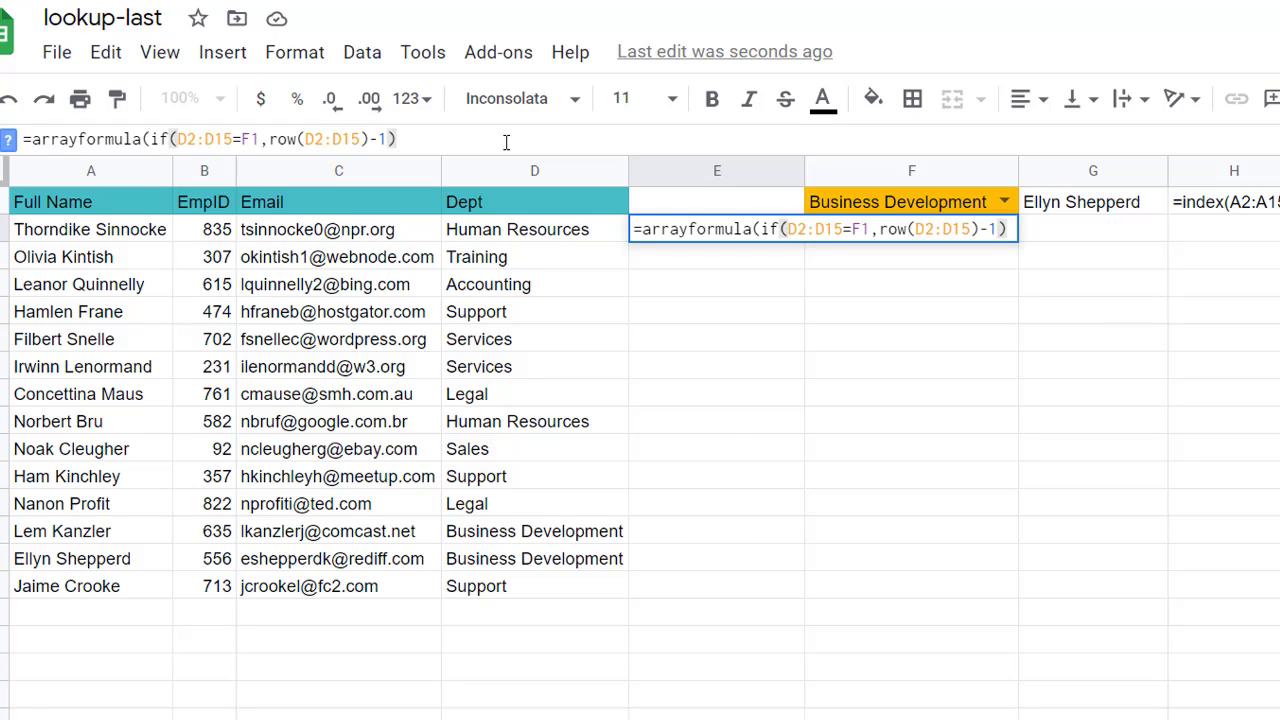
key("Return")
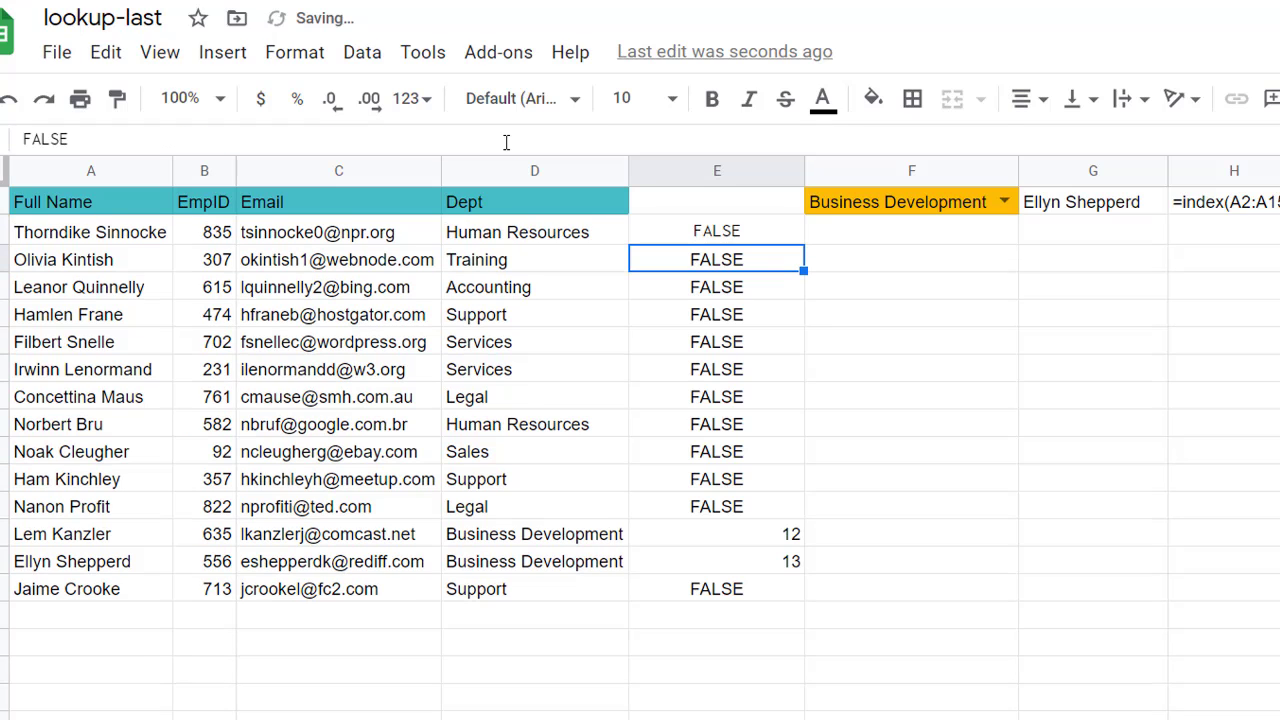
Compare the ARRAYFORMULA results in E2:E15 with the Dept column and the selected department in F1
left_click(765, 242)
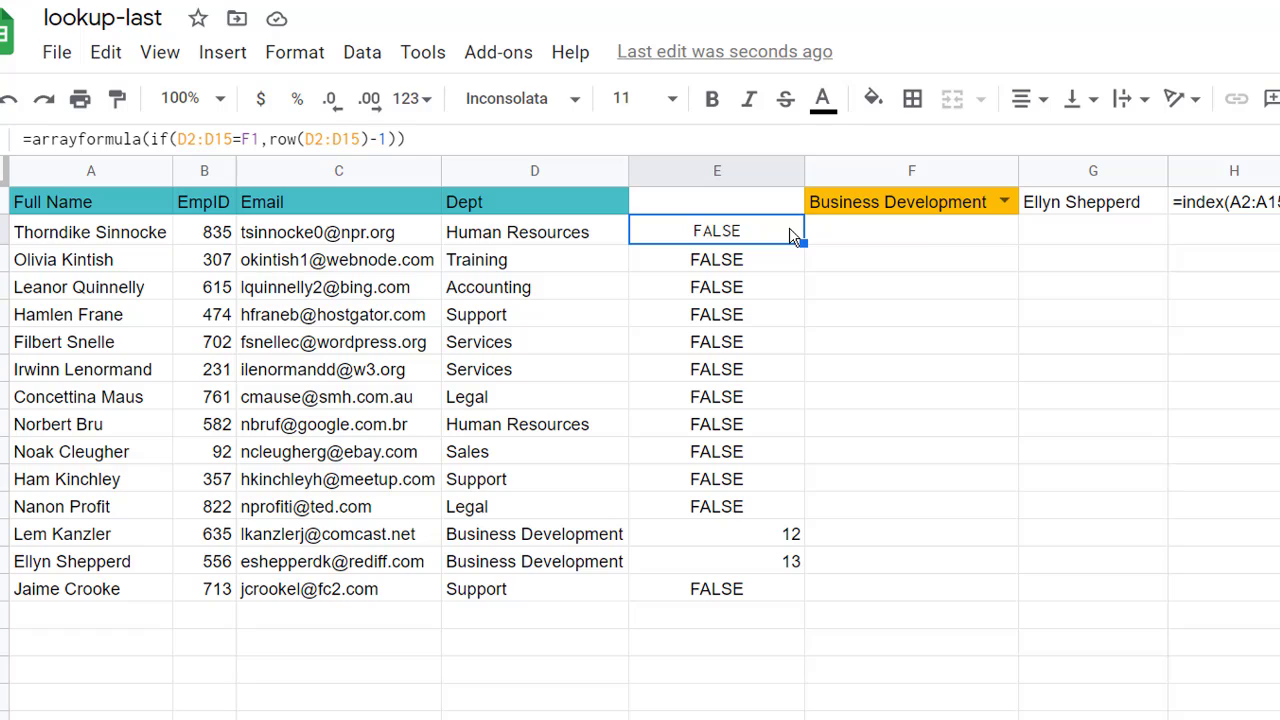
left_click(539, 243)
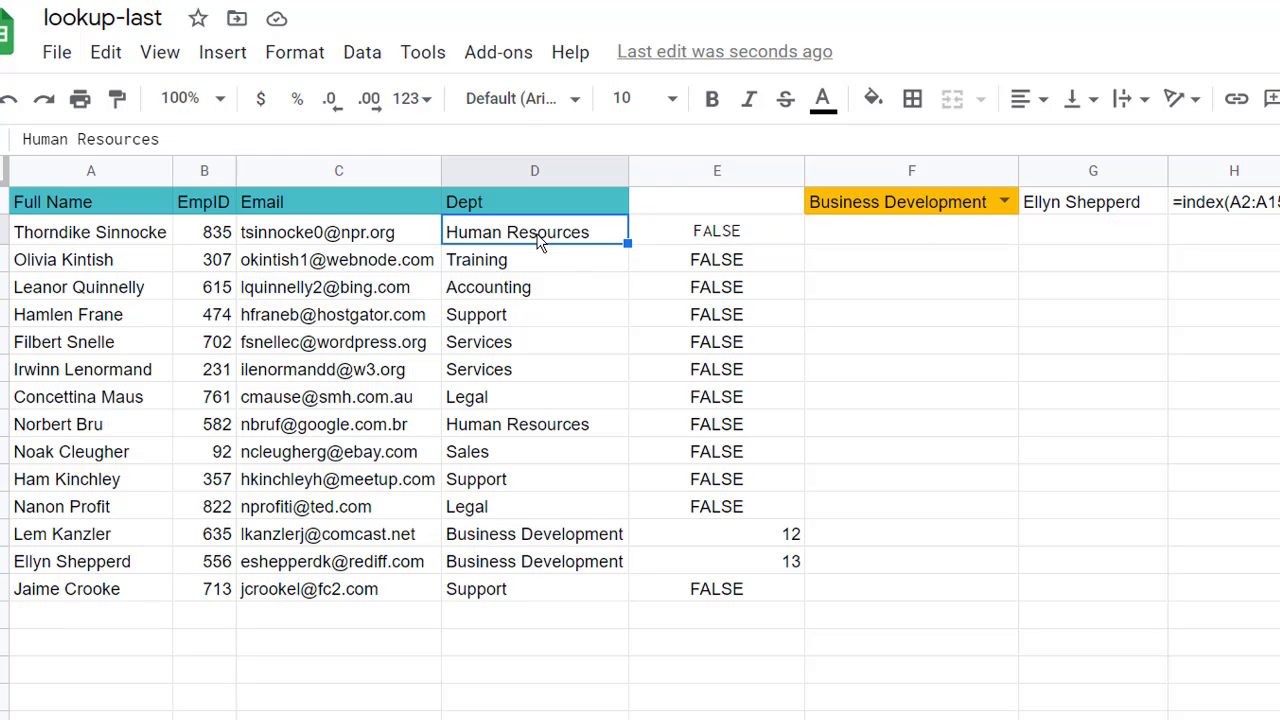
left_click(932, 200)
left_click(769, 237)
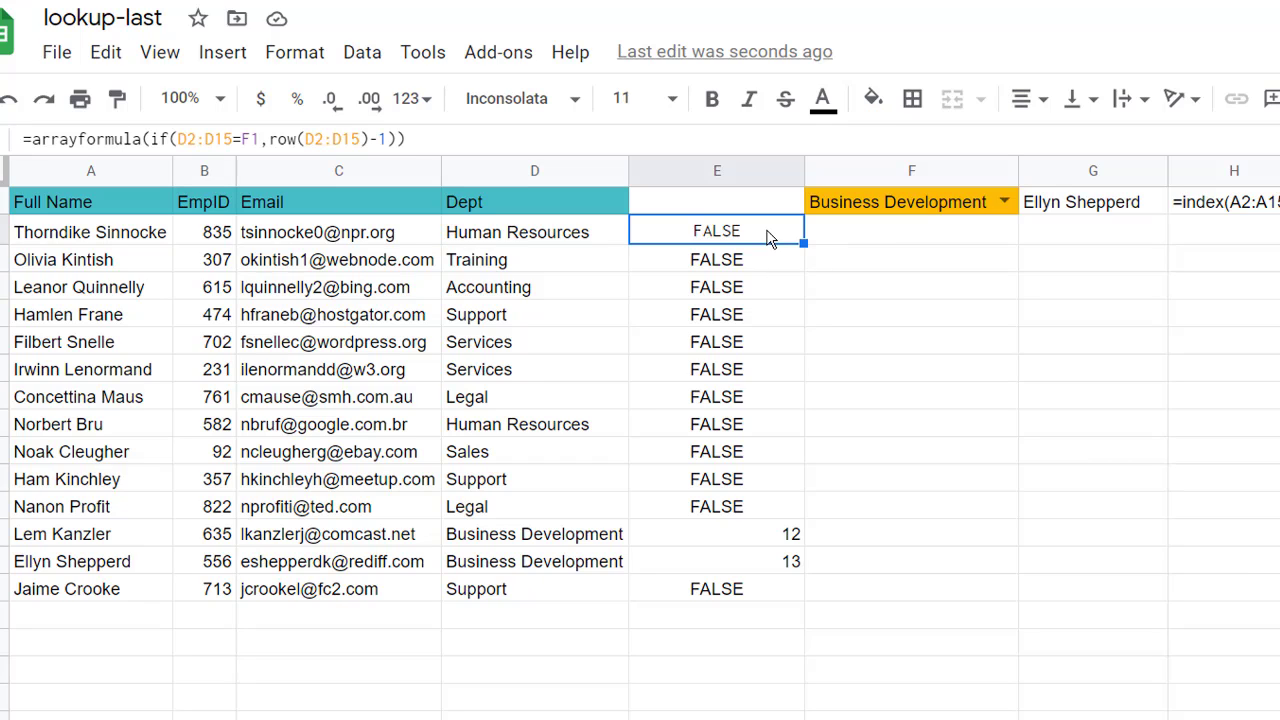
left_click(766, 263)
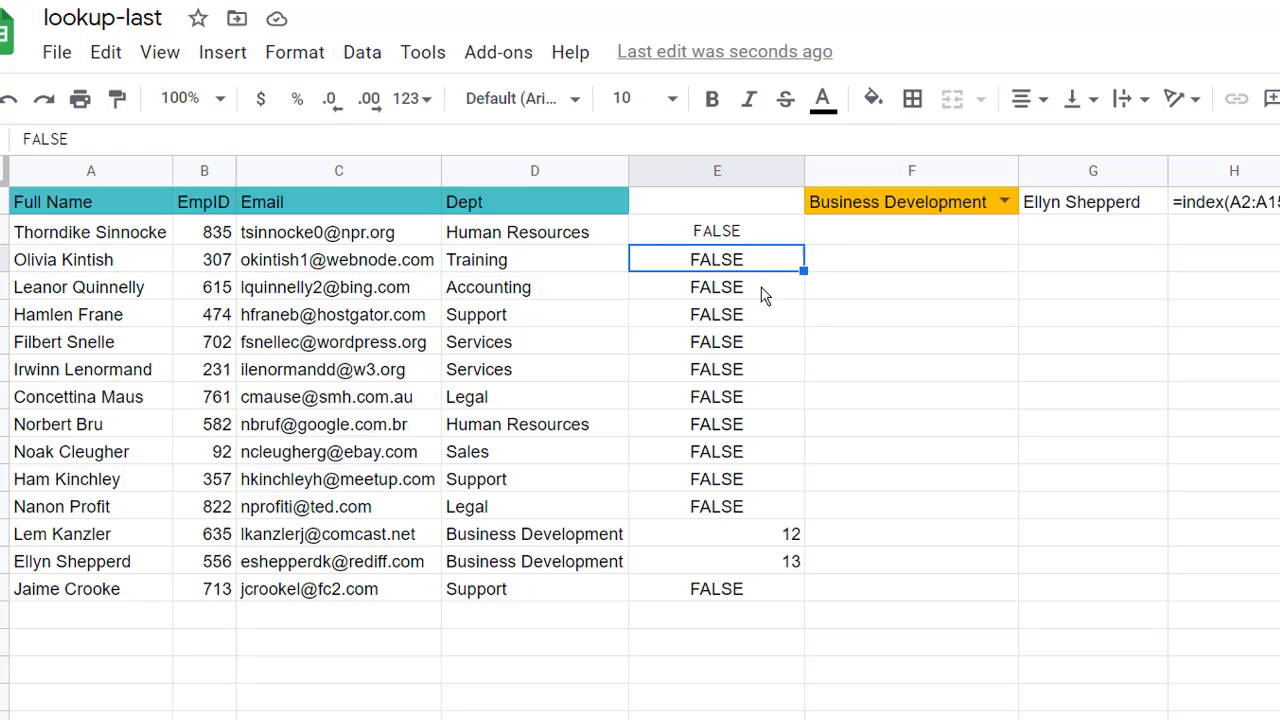
left_click(767, 318)
left_click(765, 342)
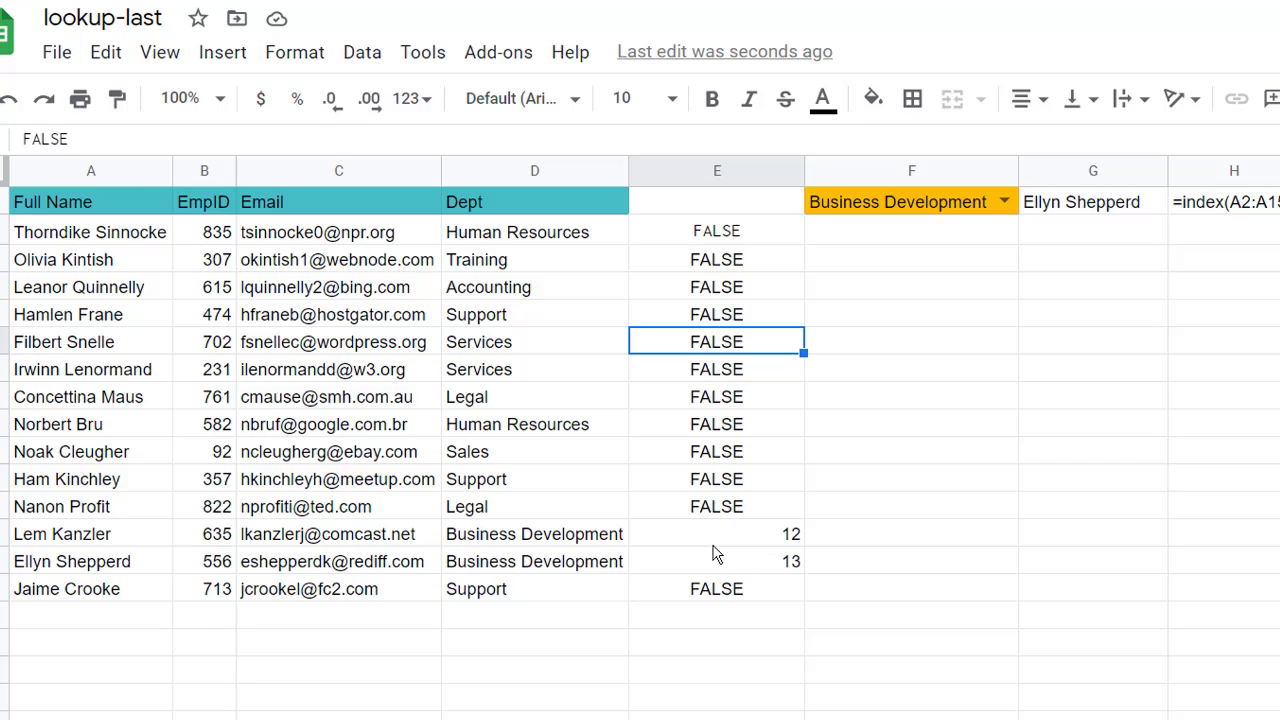
left_click_drag(715, 538, 708, 570)
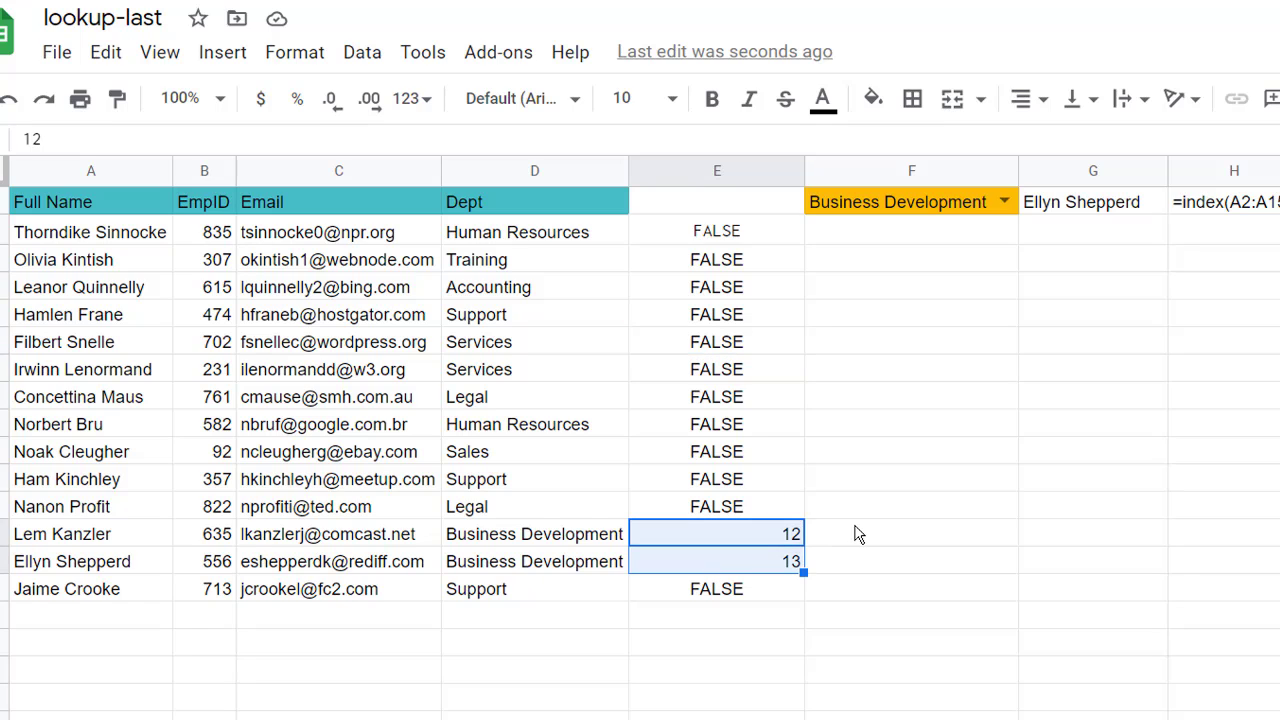
left_click(765, 238)
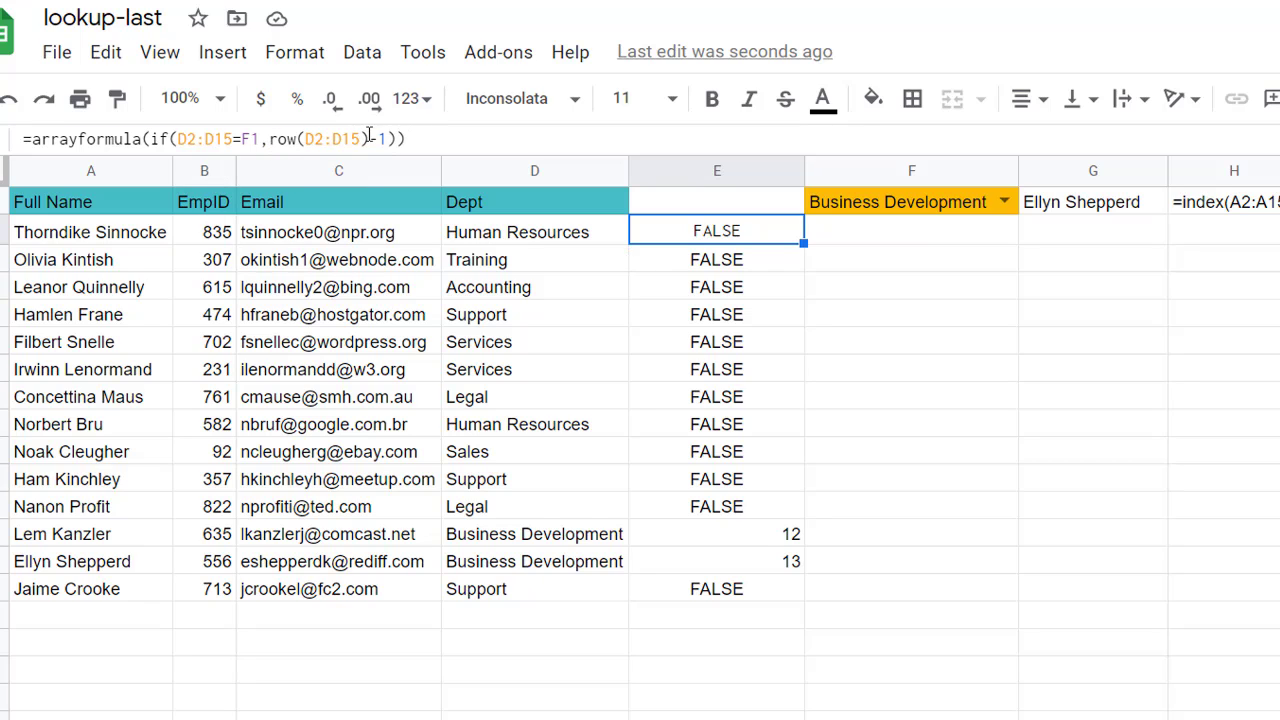
Check the row positions in E13 and E14 by counting through the Dept entries from D2 down to D13
left_click(687, 534)
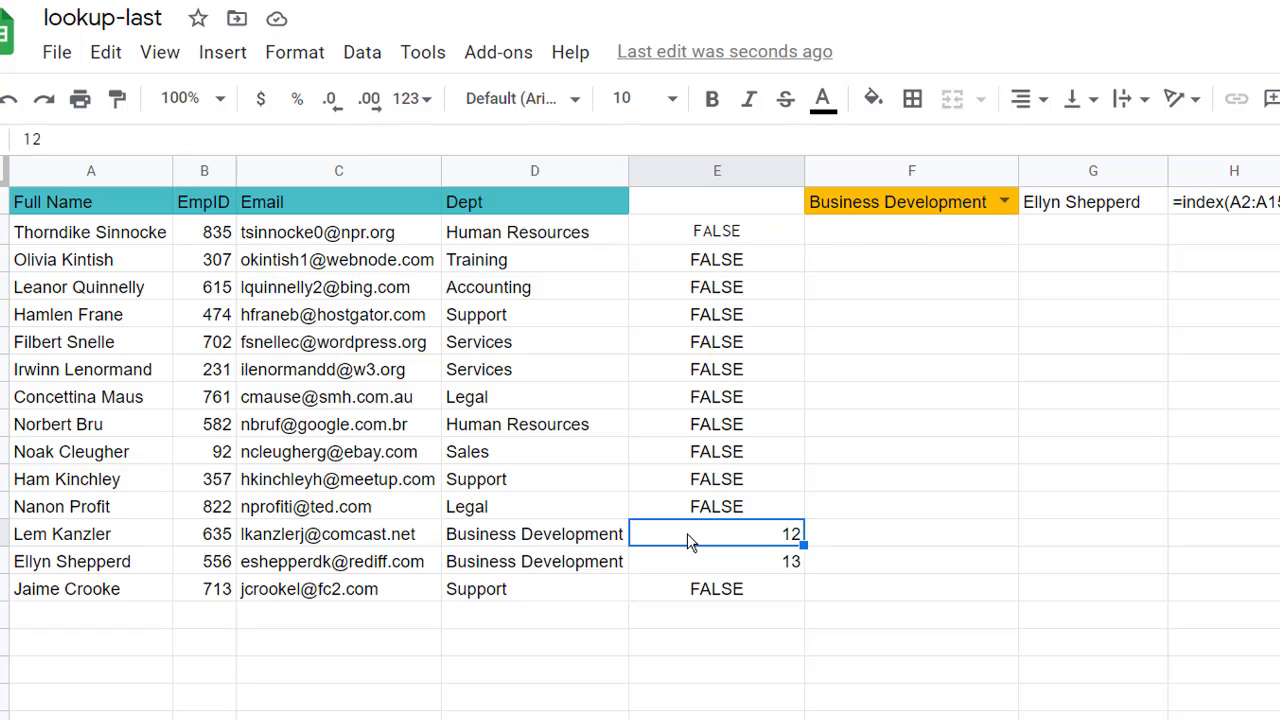
left_click(687, 566)
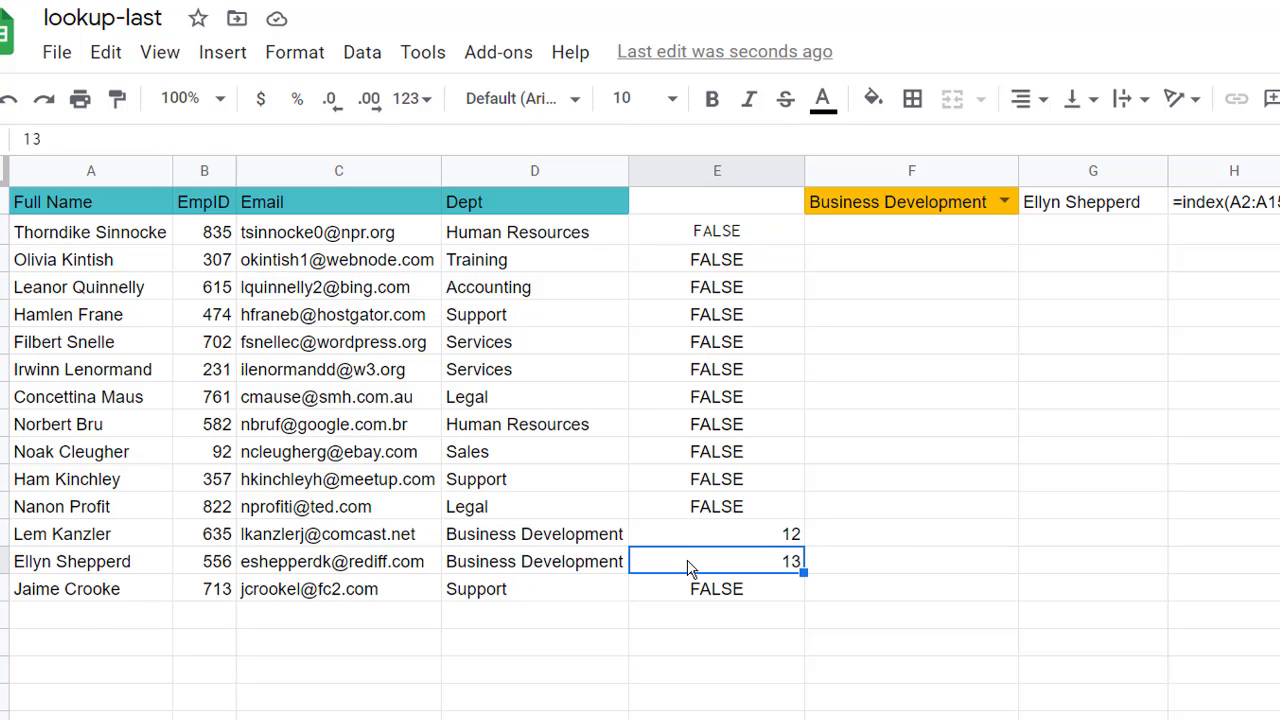
left_click(592, 241)
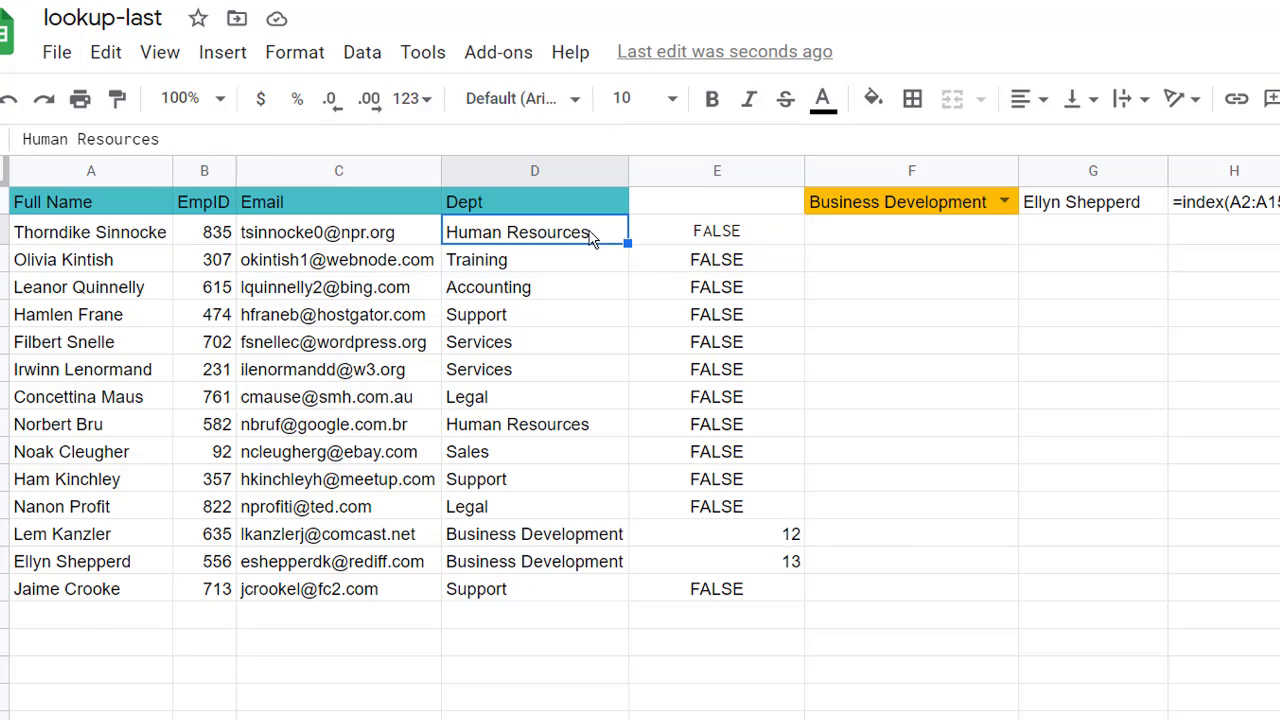
left_click(580, 261)
left_click(560, 295)
left_click(555, 318)
left_click(545, 345)
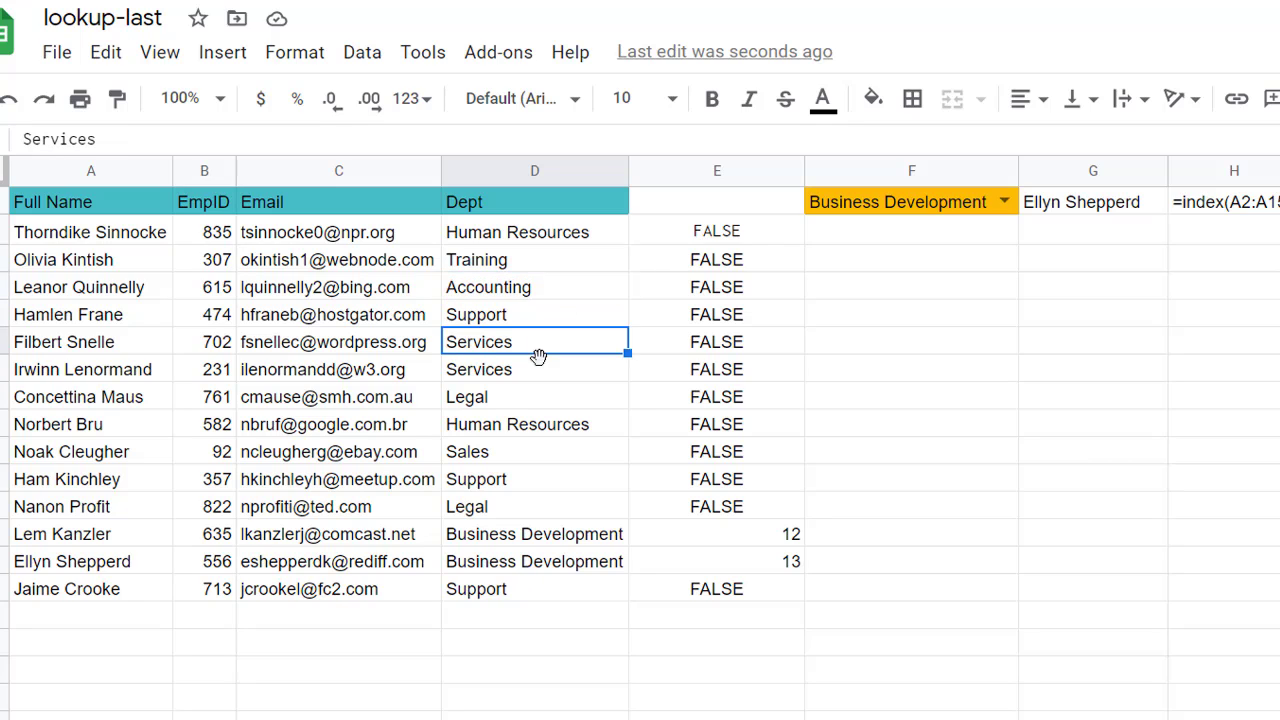
left_click(543, 370)
left_click(541, 398)
left_click(538, 427)
left_click(530, 453)
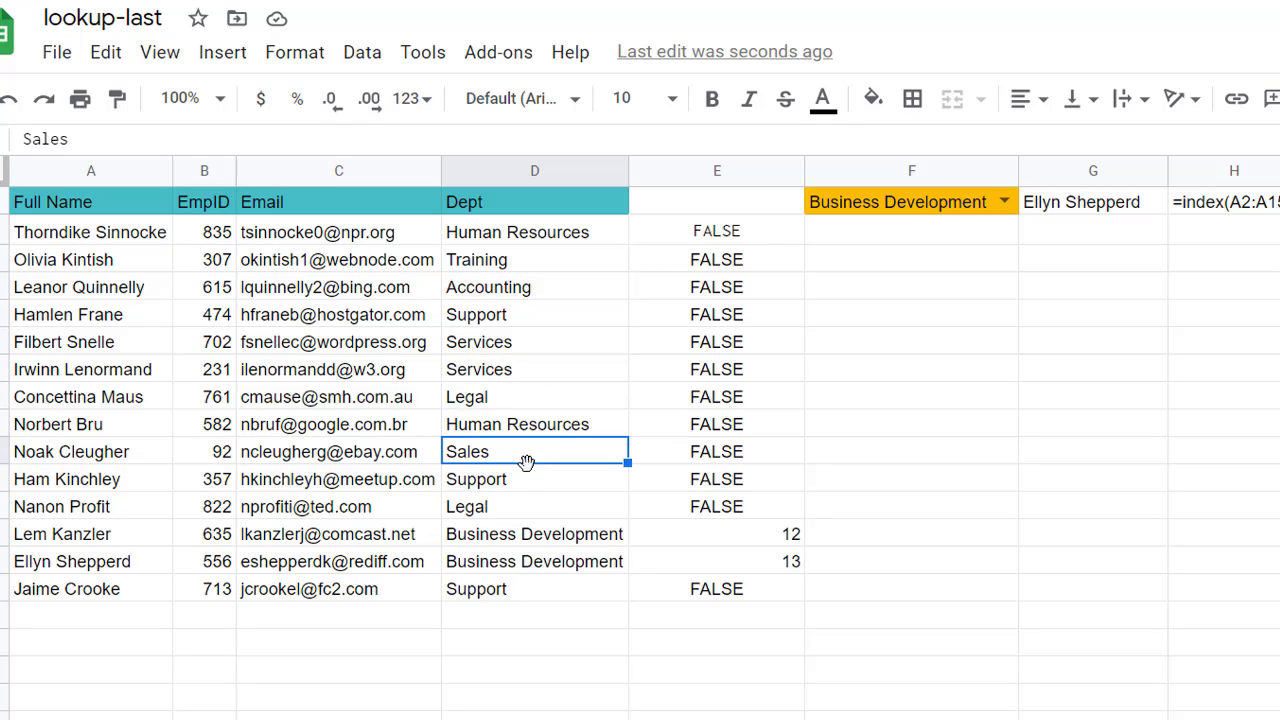
left_click(527, 481)
left_click(528, 509)
left_click(531, 540)
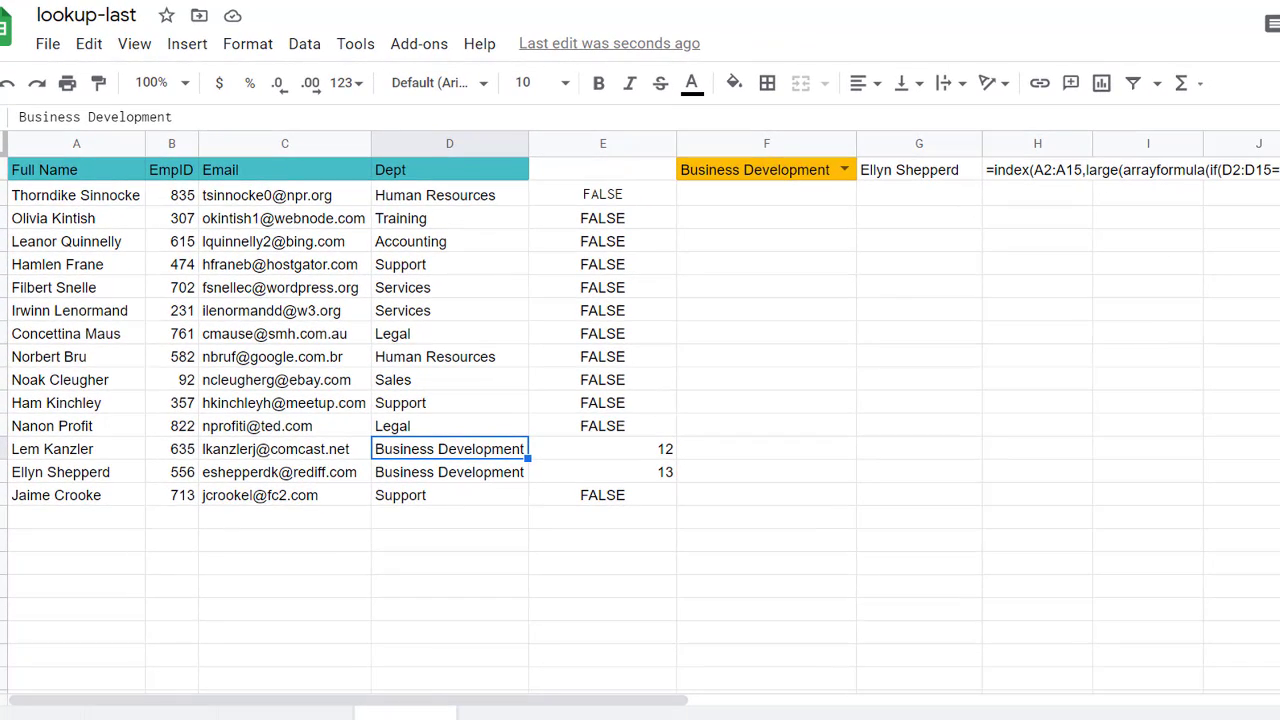
Compare the largest row position in E14 with the matching employee's full name in A14
left_click(640, 478)
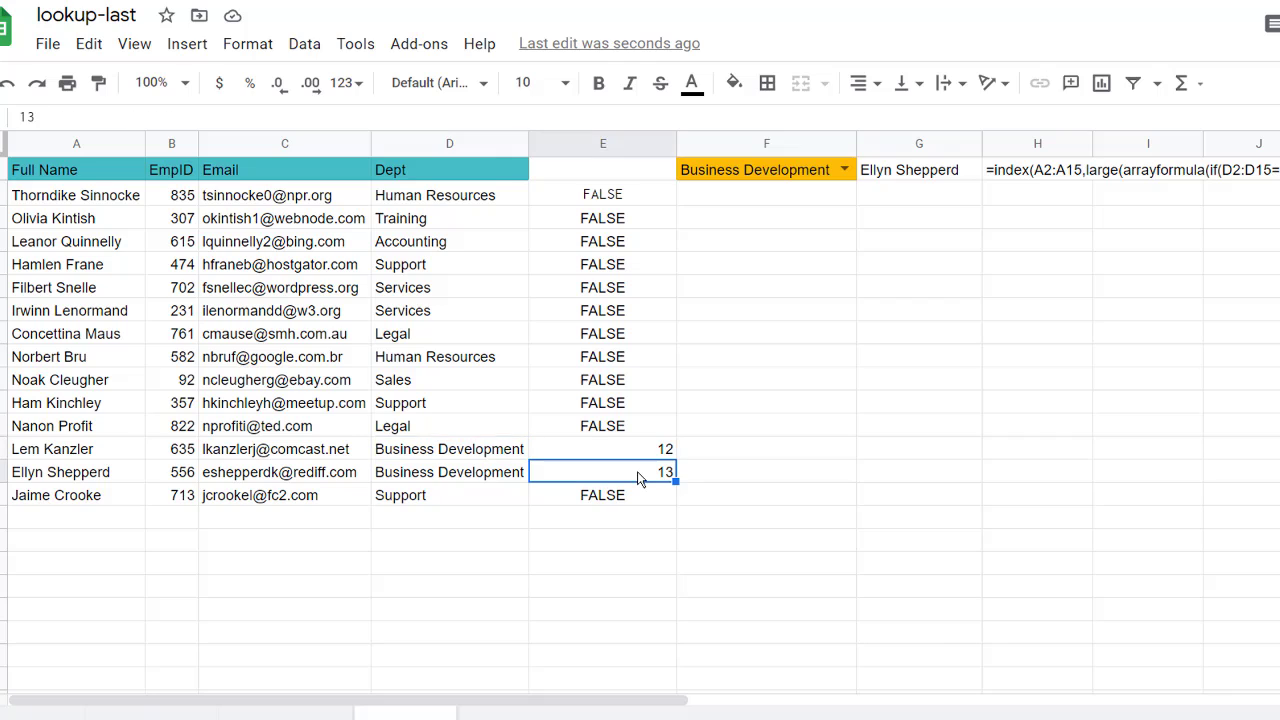
left_click(95, 482)
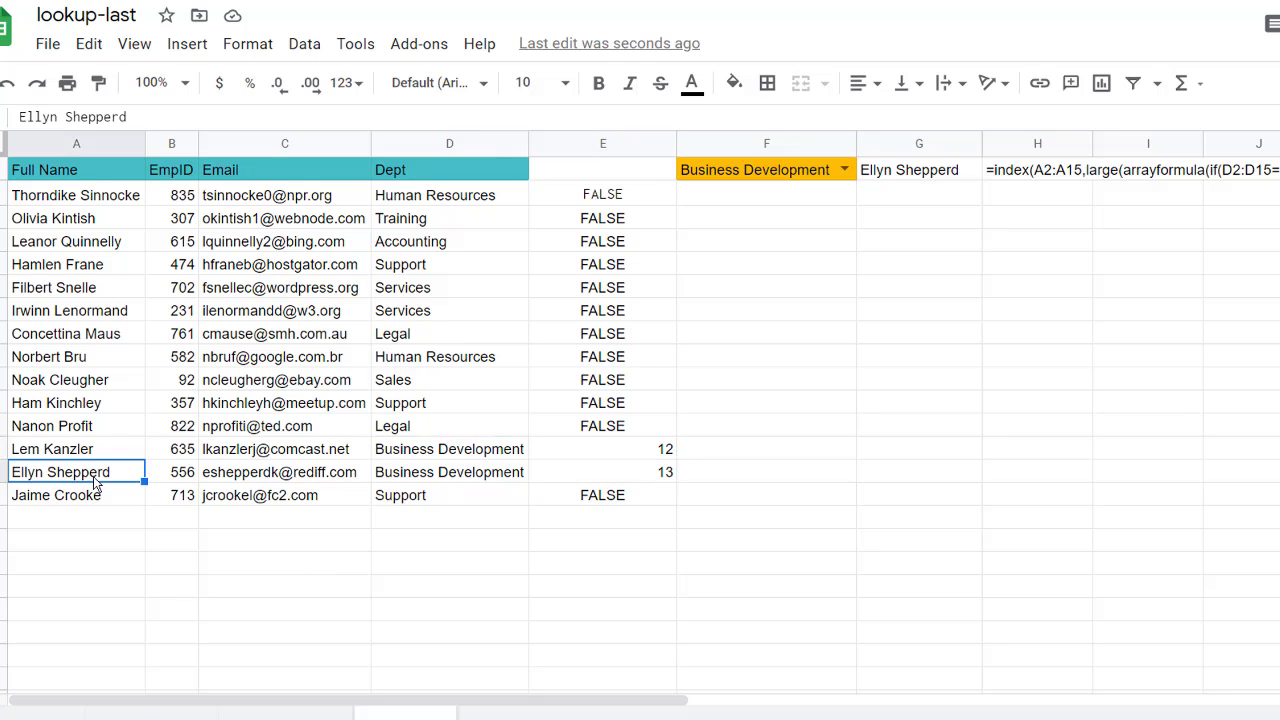
left_click(648, 480)
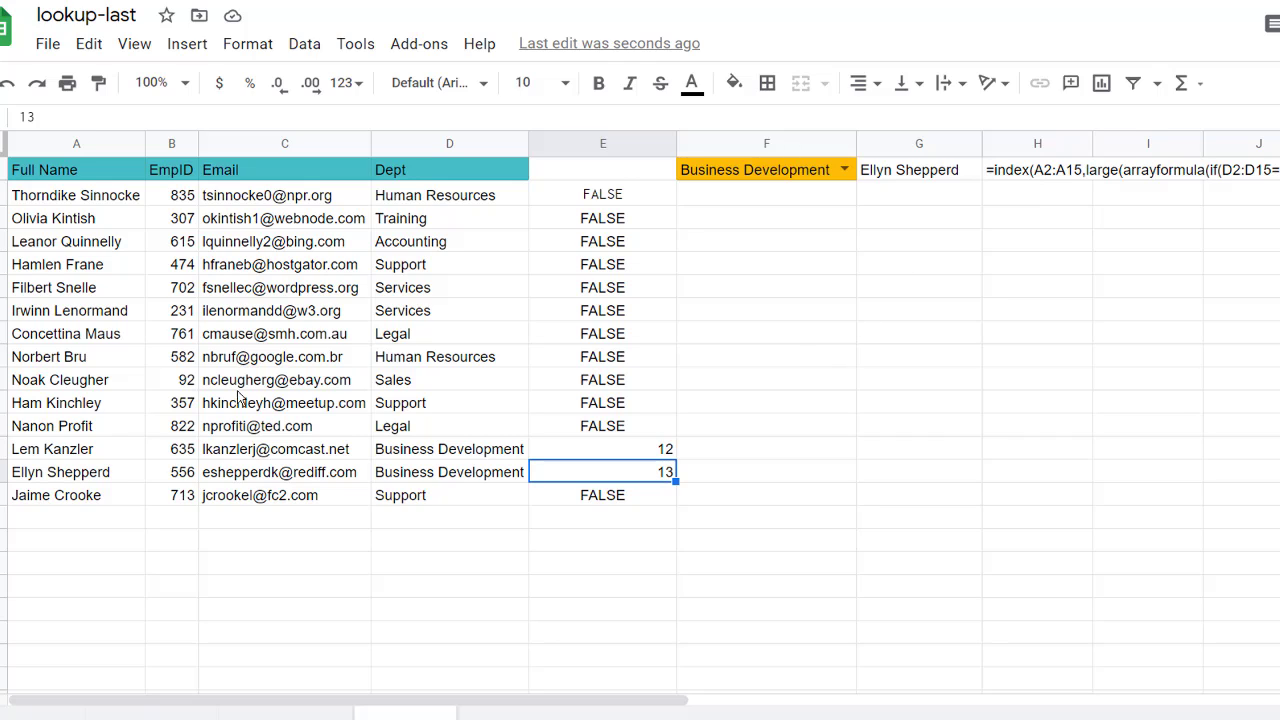
left_click(38, 481)
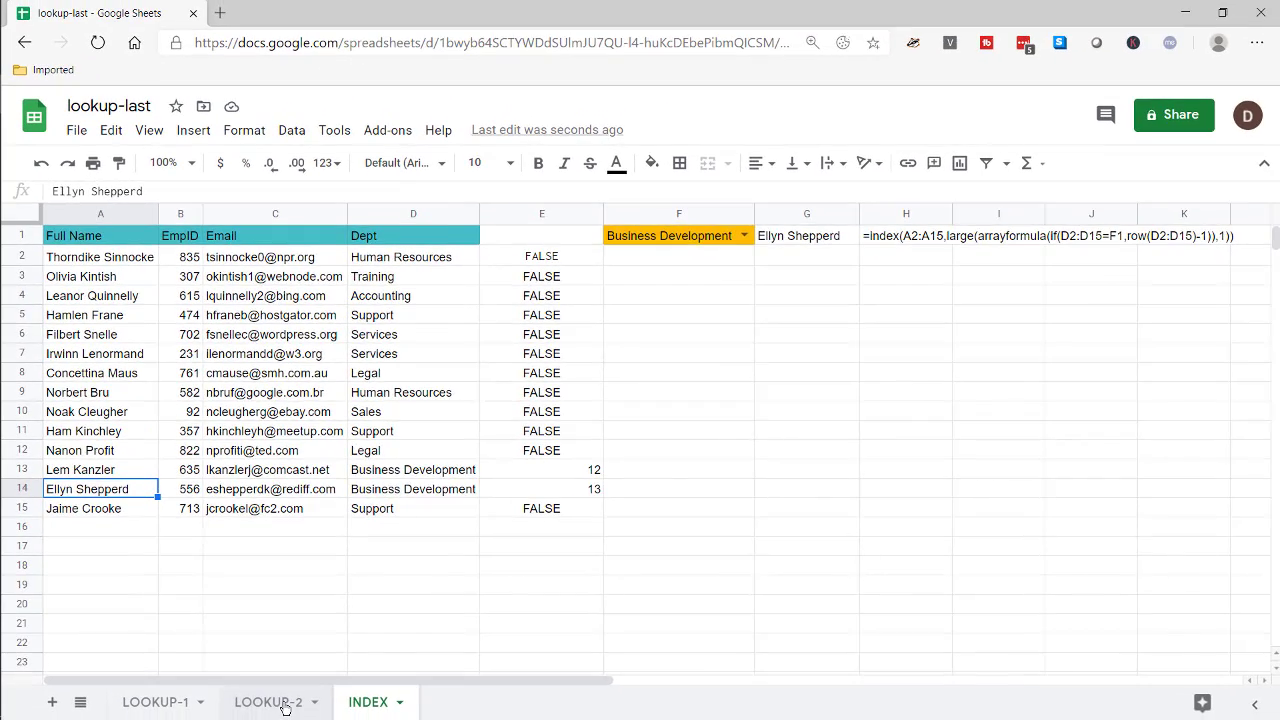
Switch to the LOOKUP-2 sheet and review the SORTED and UNSORTED labels and the ARRAYFORMULA lookup text in G2
left_click(268, 702)
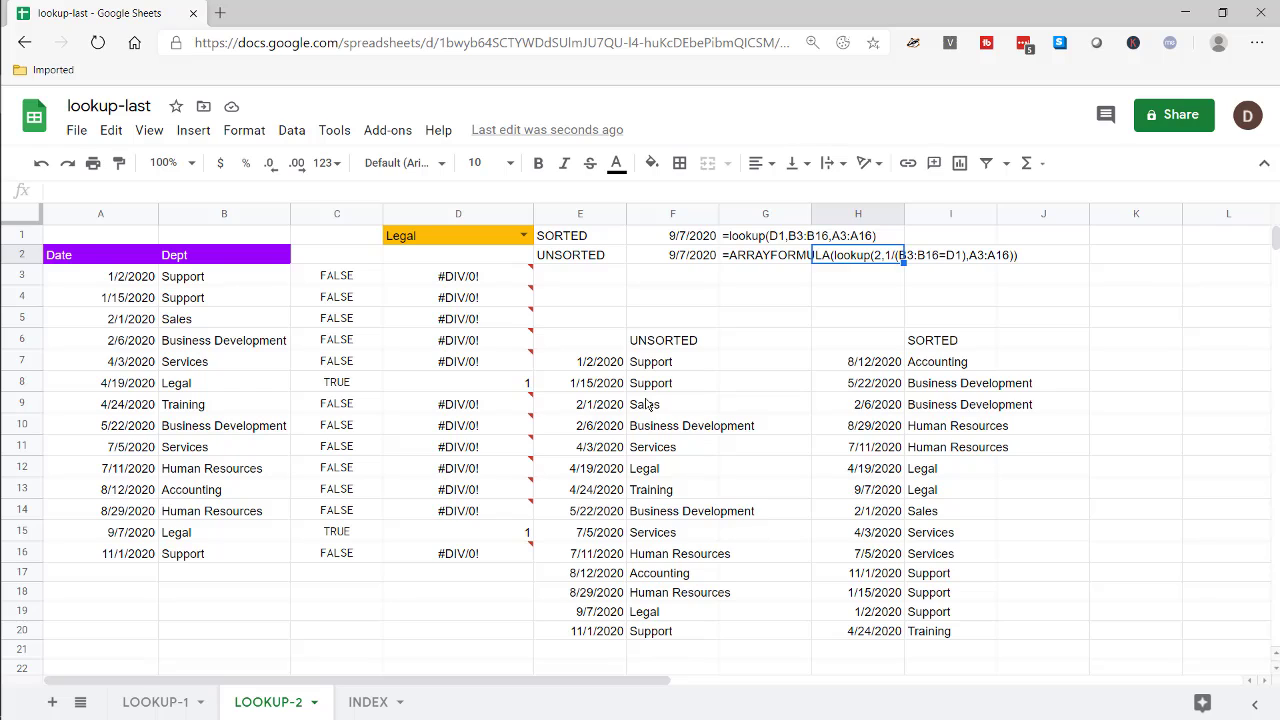
left_click(599, 240)
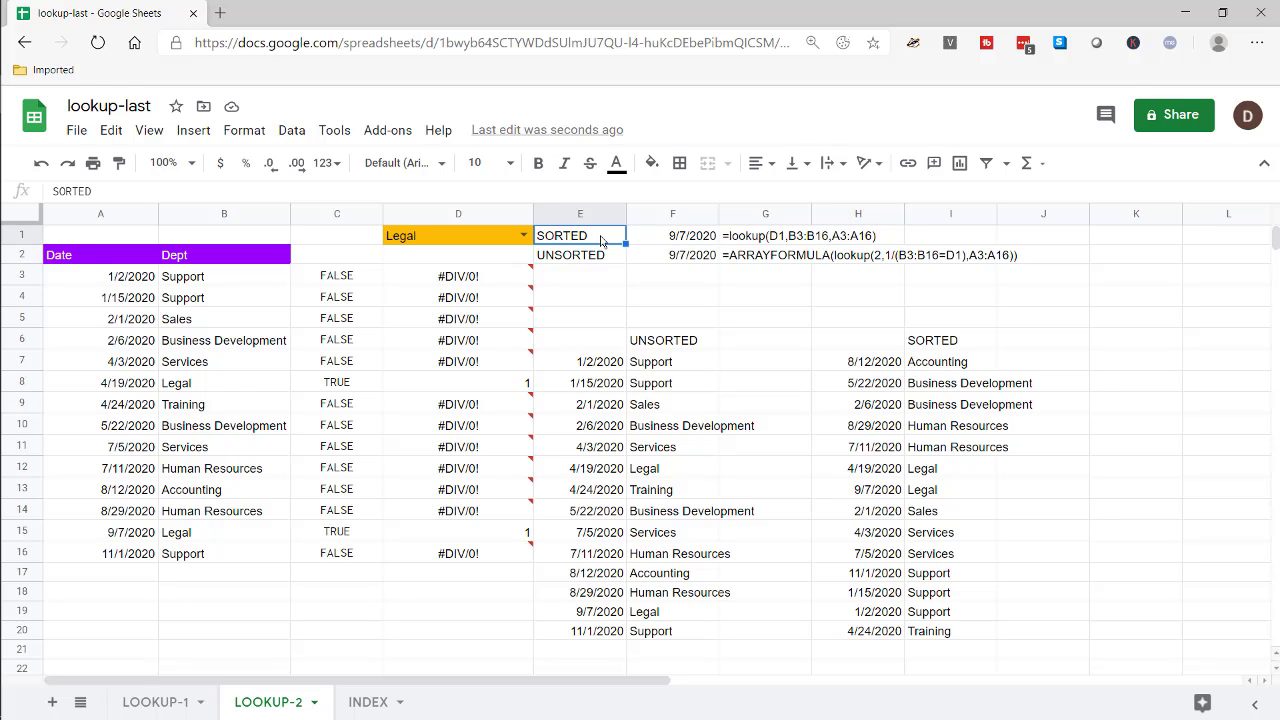
left_click(603, 262)
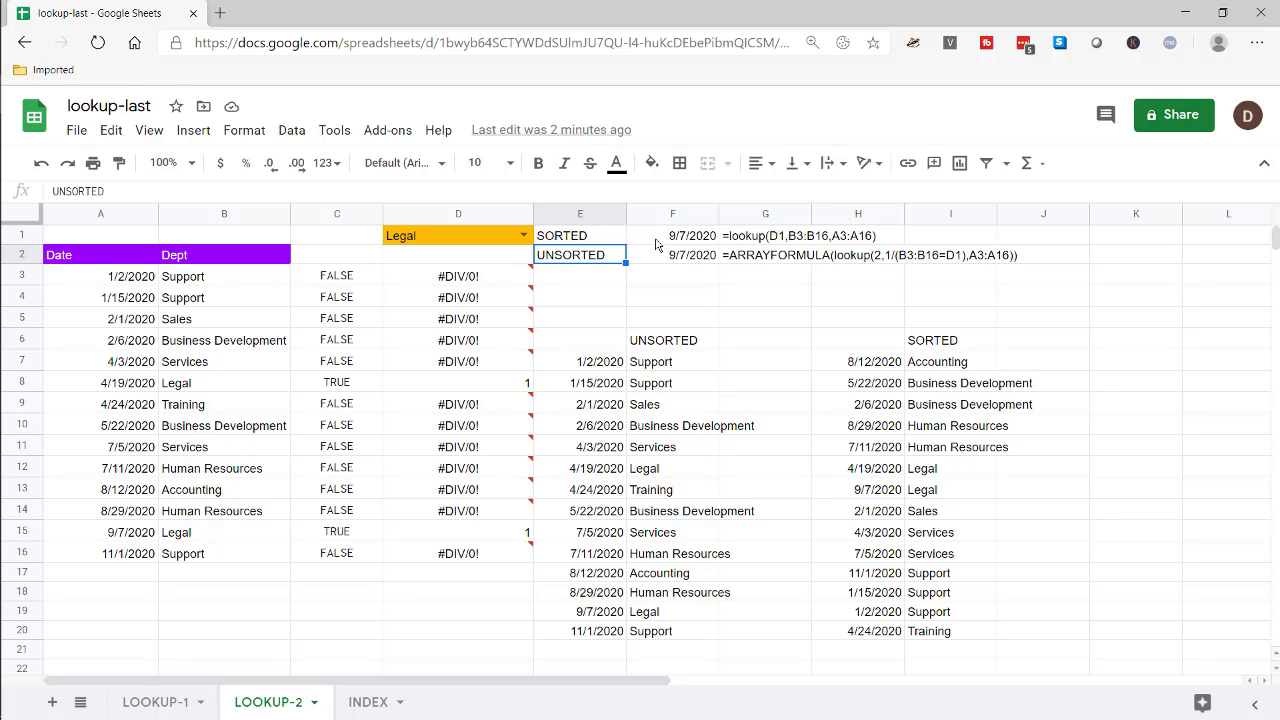
left_click(745, 252)
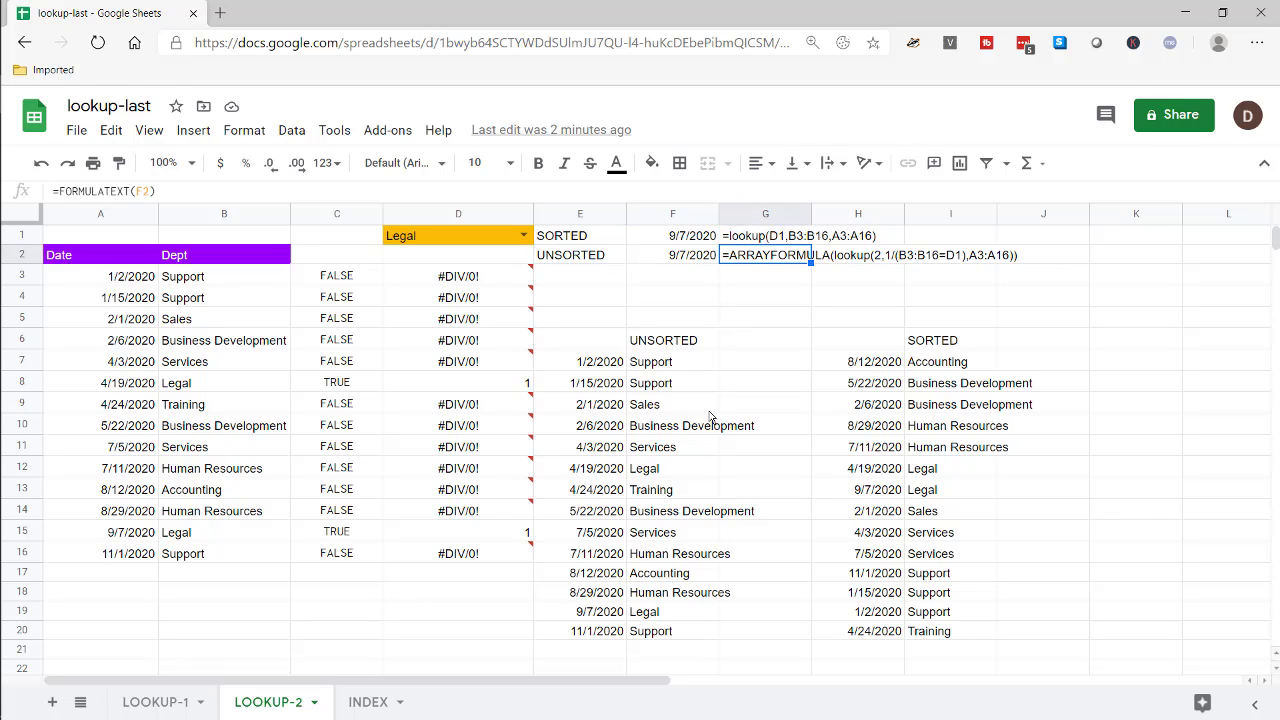